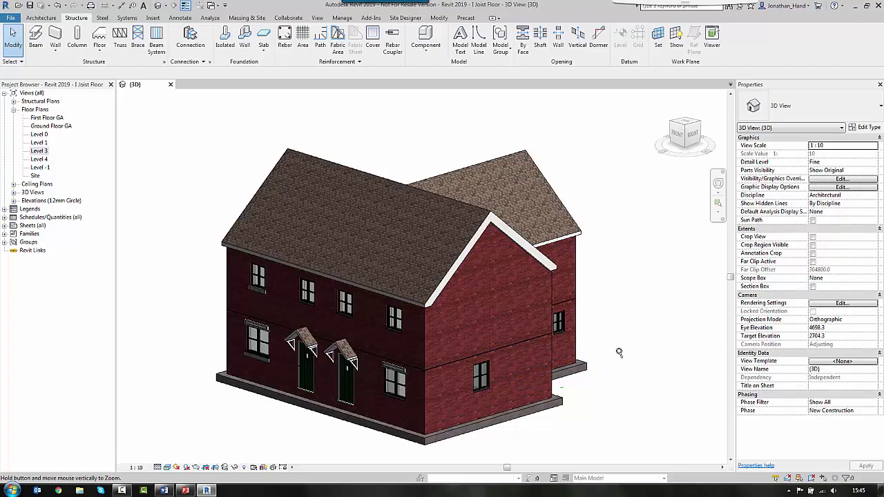
Open the South elevation and set its view scale to 1:10
{"action": "middle_click_drag", "start_coordinate": [646, 336], "coordinate": [461, 372], "text": "shift"}
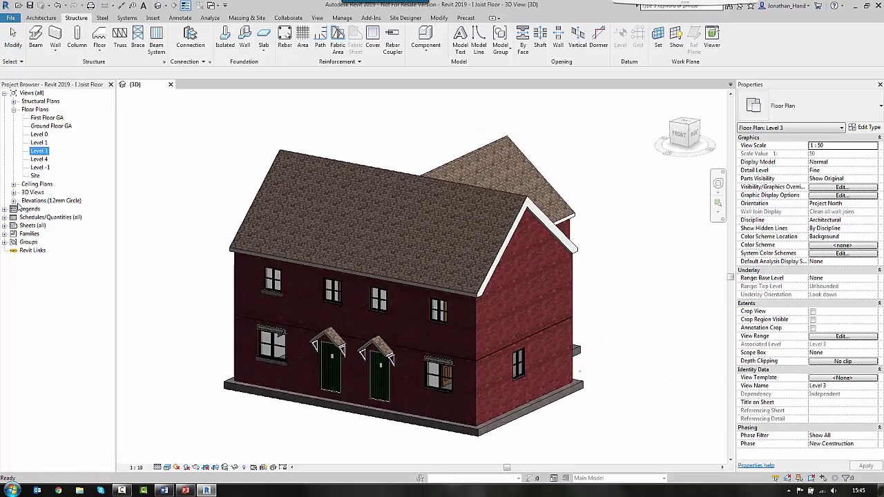
{"action": "left_click", "coordinate": [14, 201]}
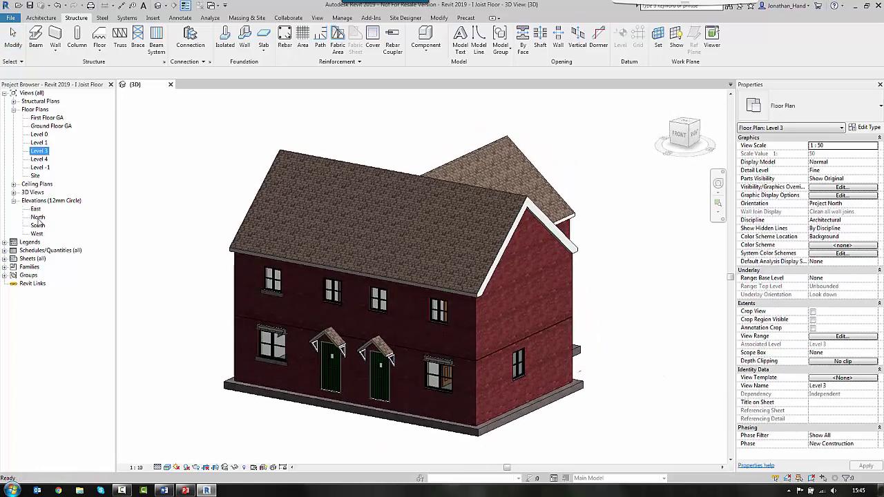
{"action": "double_click", "coordinate": [38, 226]}
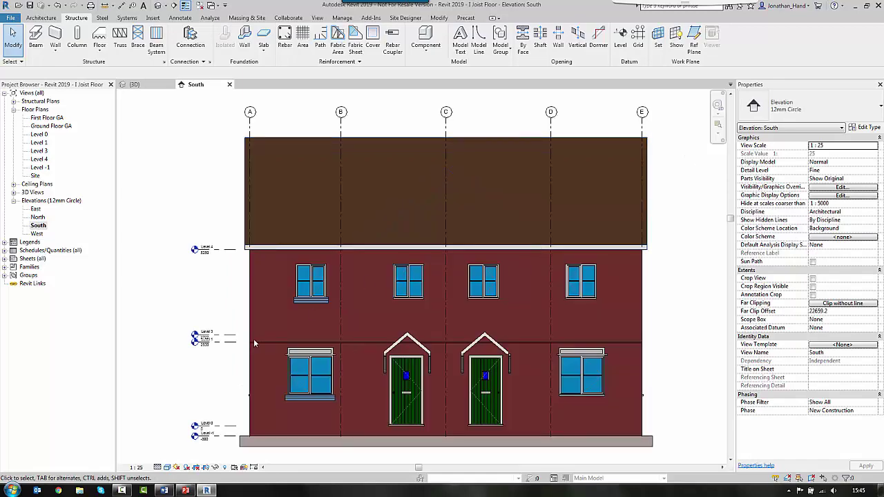
{"action": "scroll", "coordinate": [186, 346], "scroll_direction": "up", "scroll_amount": 3}
{"action": "scroll", "coordinate": [186, 346], "scroll_direction": "up", "scroll_amount": 2}
{"action": "left_click", "coordinate": [136, 468]}
{"action": "left_click", "coordinate": [158, 366]}
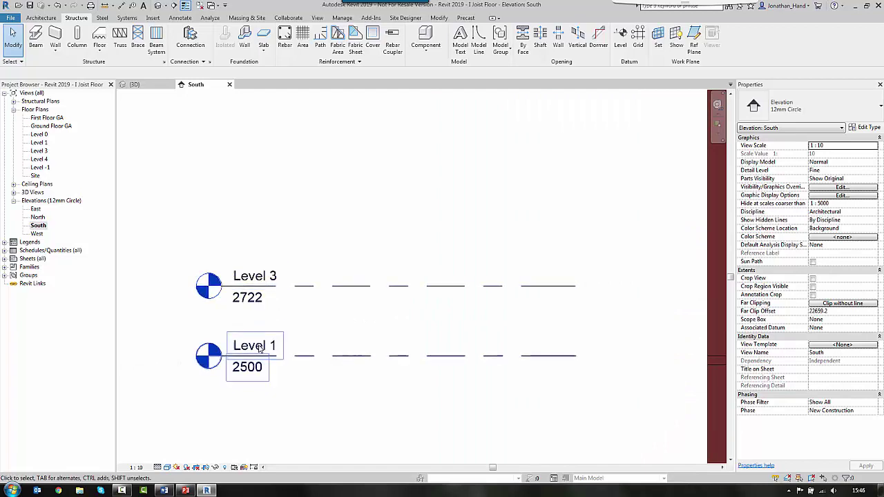
Inspect the Level 1 and Level 3 markers in the South elevation and open the Level 3 floor plan
{"action": "scroll", "coordinate": [286, 326], "scroll_direction": "down", "scroll_amount": 4}
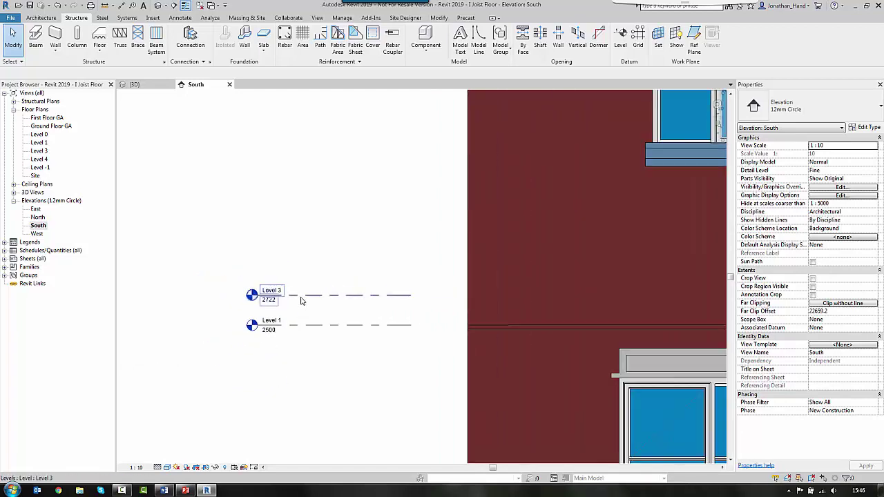
{"action": "scroll", "coordinate": [275, 315], "scroll_direction": "up", "scroll_amount": 5}
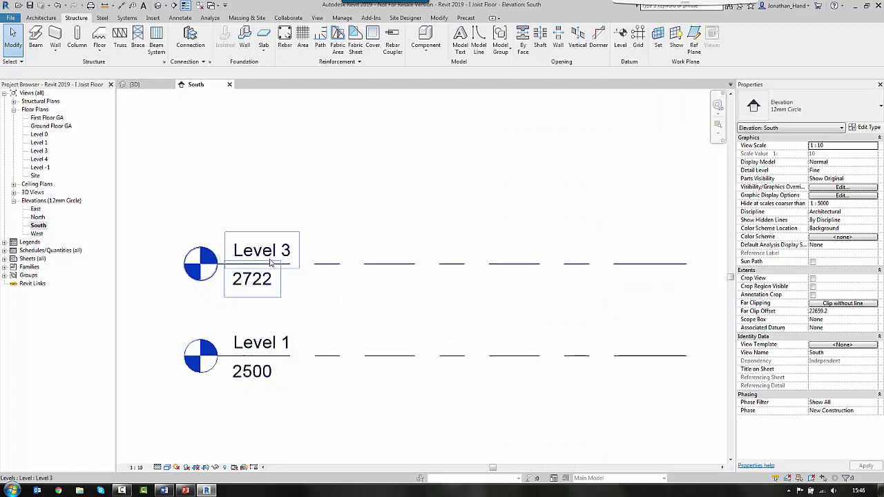
{"action": "scroll", "coordinate": [276, 297], "scroll_direction": "down", "scroll_amount": 5}
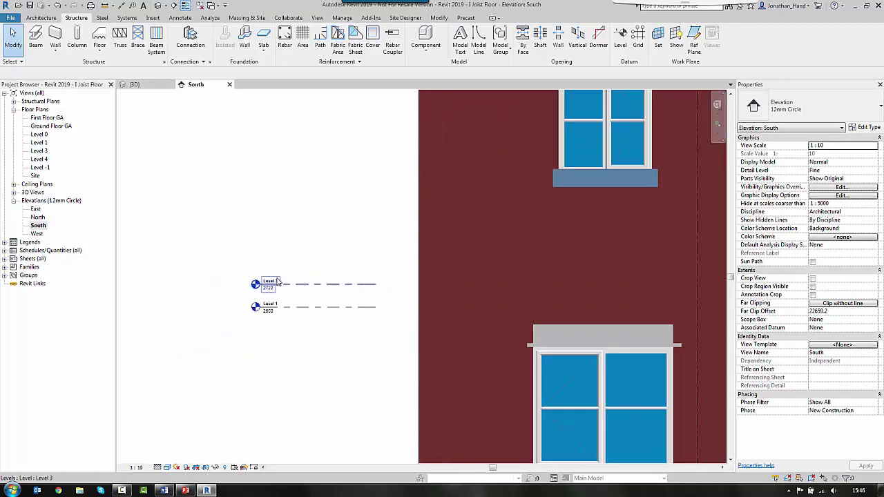
{"action": "middle_click", "coordinate": [281, 245]}
{"action": "middle_click", "coordinate": [281, 245]}
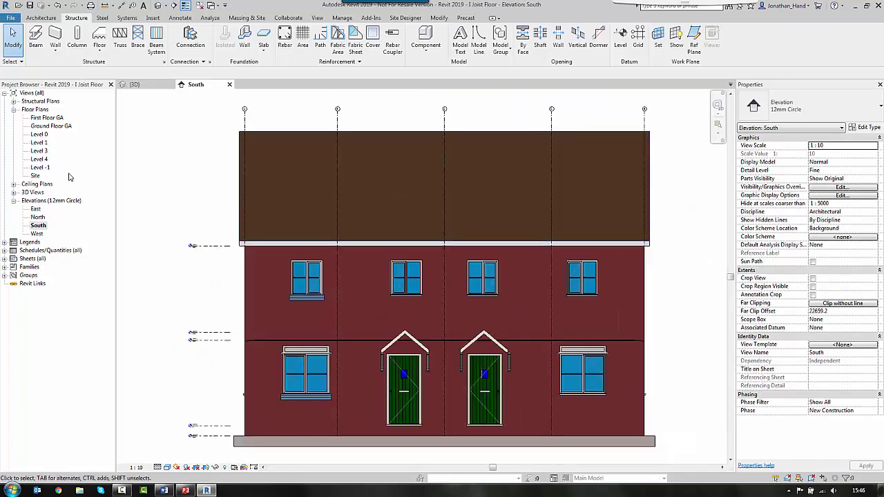
{"action": "double_click", "coordinate": [40, 151]}
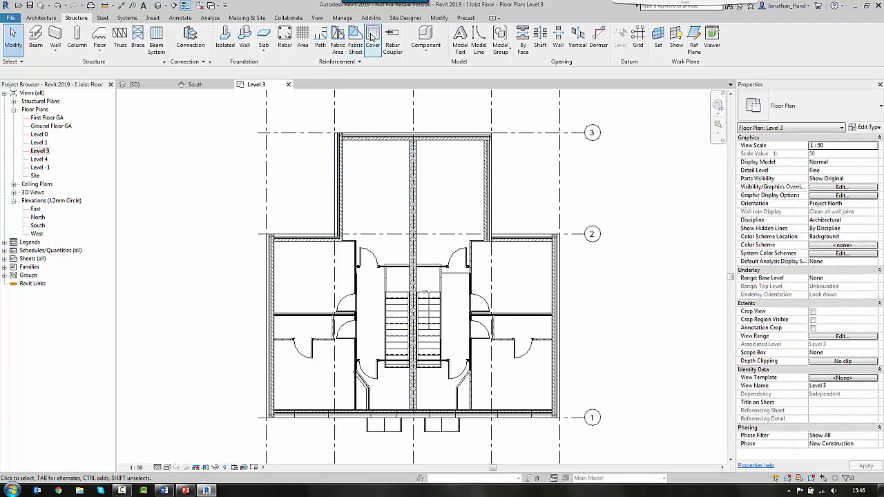
Load the Plywood Web Joist family from the Wood folder of the Structural Framing library
{"action": "left_click", "coordinate": [152, 18]}
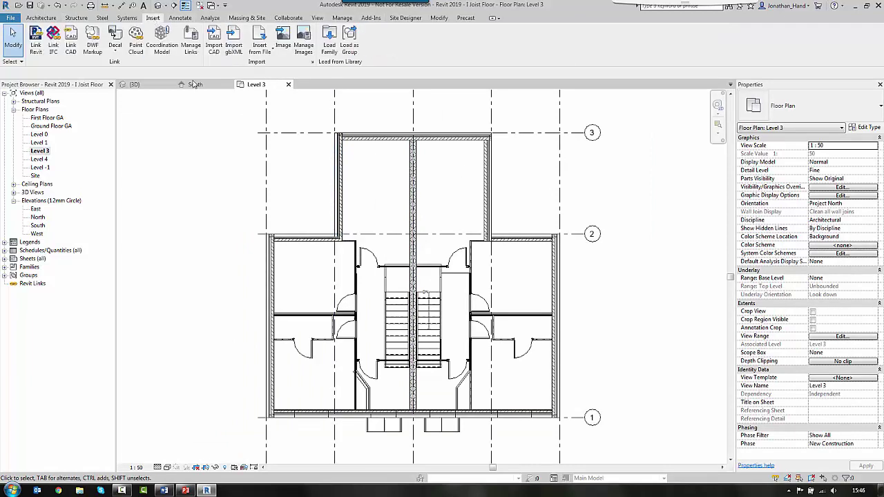
{"action": "left_click", "coordinate": [330, 45]}
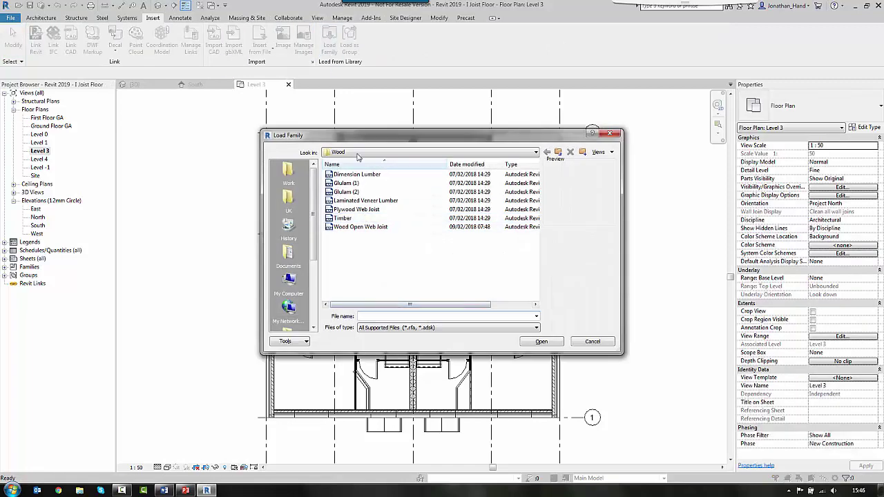
{"action": "left_click", "coordinate": [359, 153]}
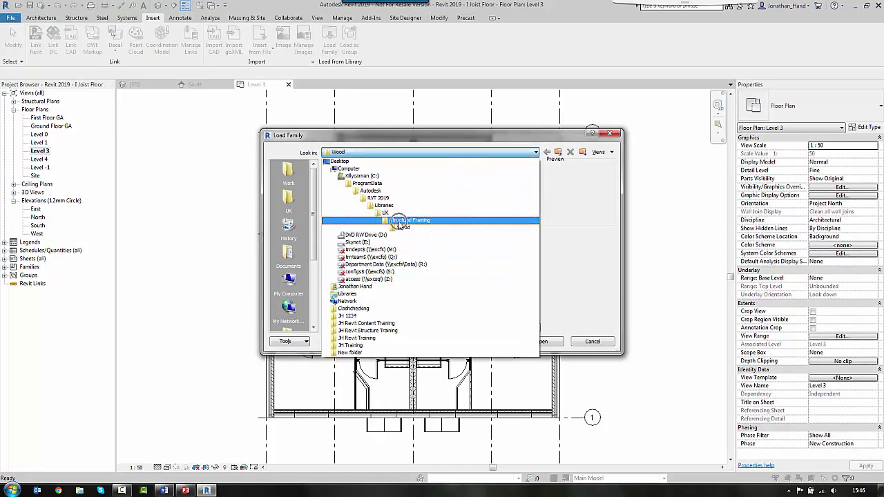
{"action": "left_click", "coordinate": [369, 219]}
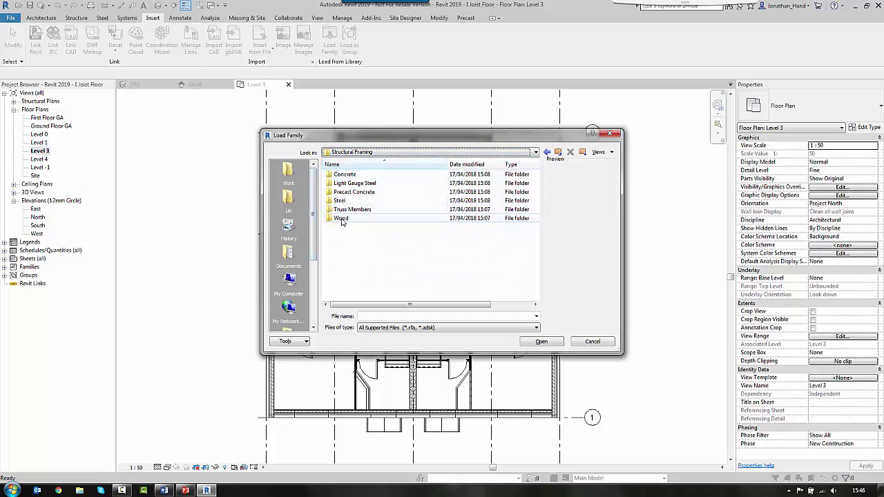
{"action": "double_click", "coordinate": [341, 219]}
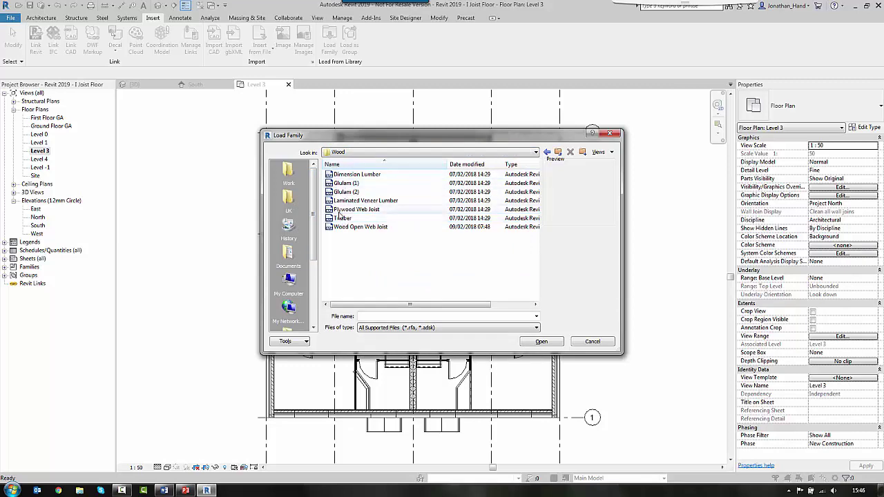
{"action": "left_click", "coordinate": [360, 209]}
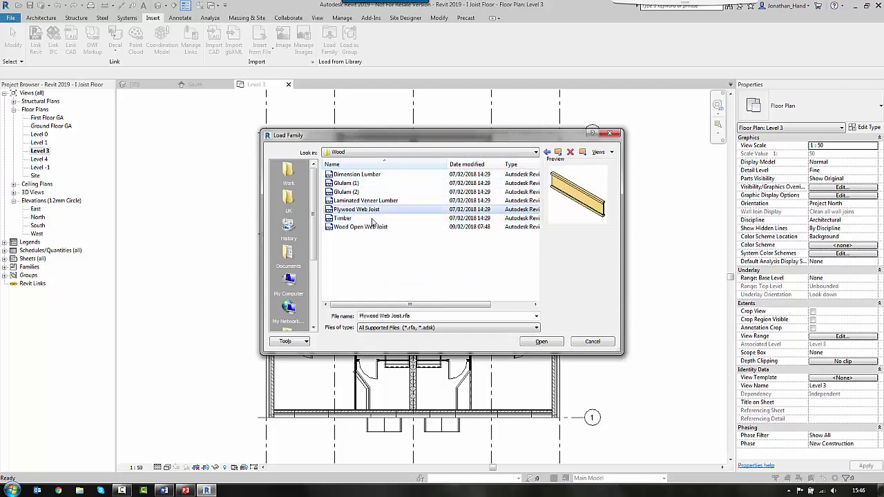
{"action": "left_click", "coordinate": [540, 342]}
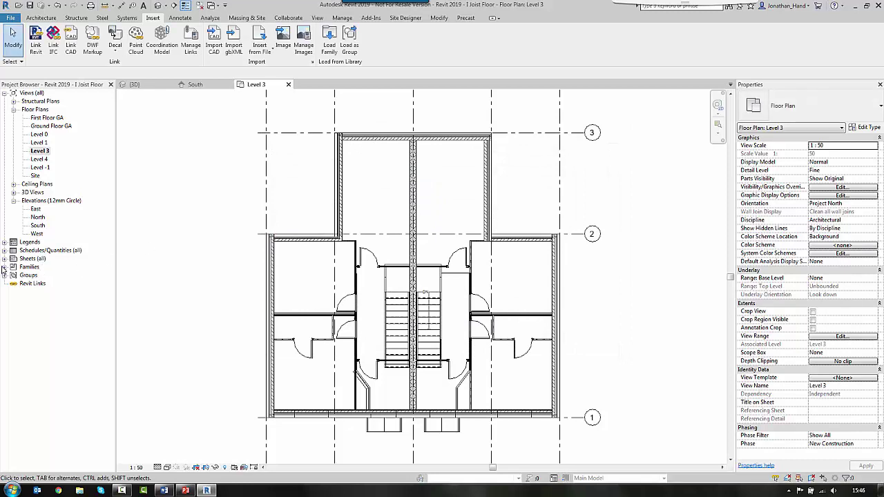
Duplicate the Plywood Web Joist type 44X302 under Structural Framing and name the copy 44X222
{"action": "left_click", "coordinate": [4, 267]}
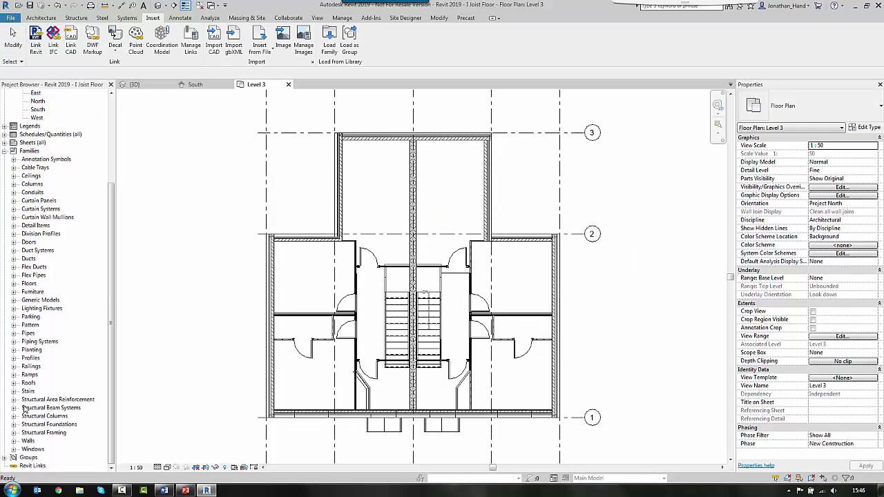
{"action": "left_click", "coordinate": [13, 425]}
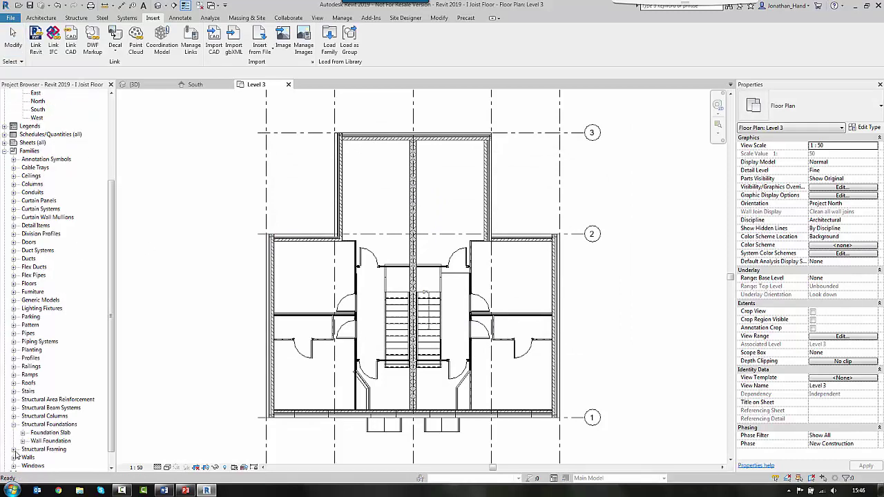
{"action": "left_click", "coordinate": [13, 450]}
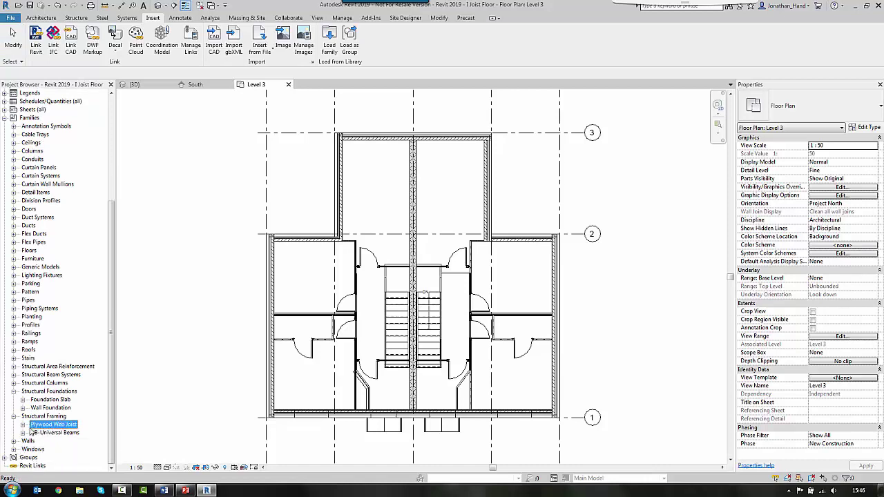
{"action": "left_click", "coordinate": [23, 424]}
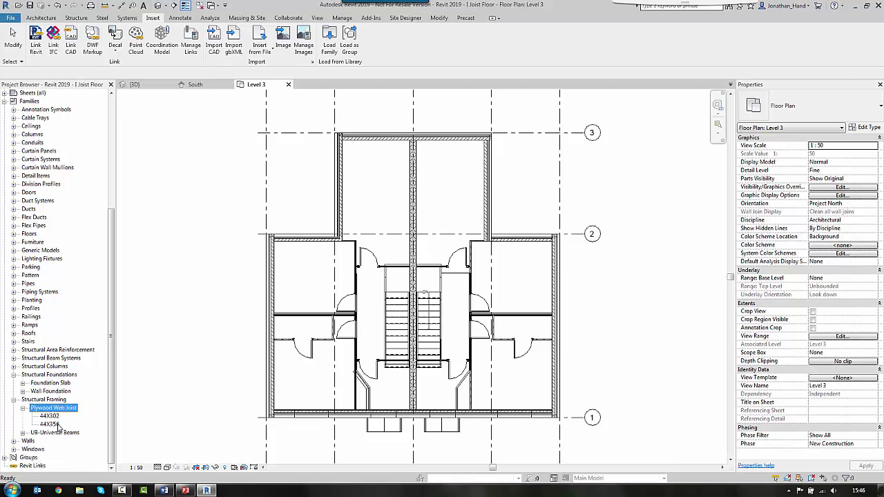
{"action": "left_click", "coordinate": [50, 416]}
{"action": "right_click", "coordinate": [52, 417]}
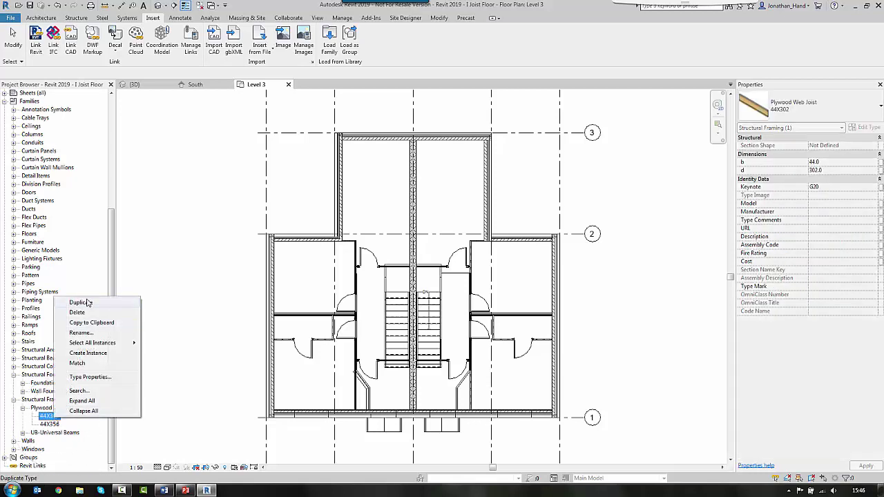
{"action": "left_click", "coordinate": [78, 303]}
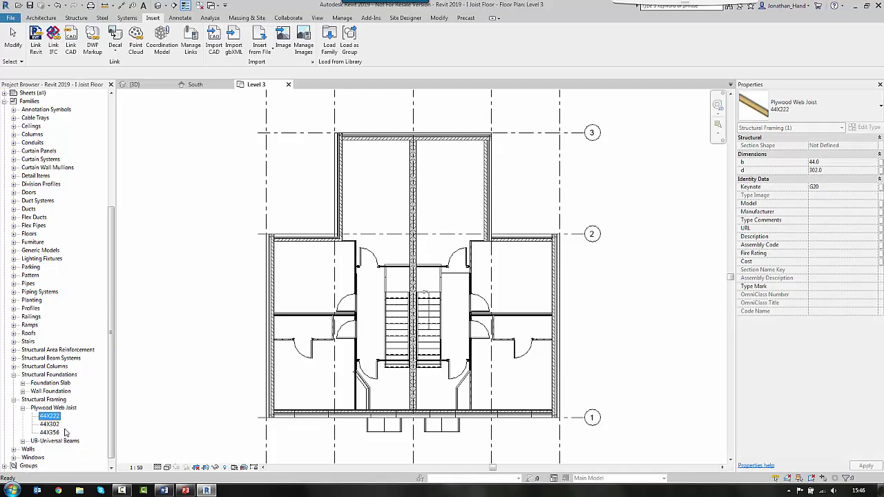
Set the depth d of the Plywood Web Joist type 44X222 to 222
{"action": "right_click", "coordinate": [57, 419]}
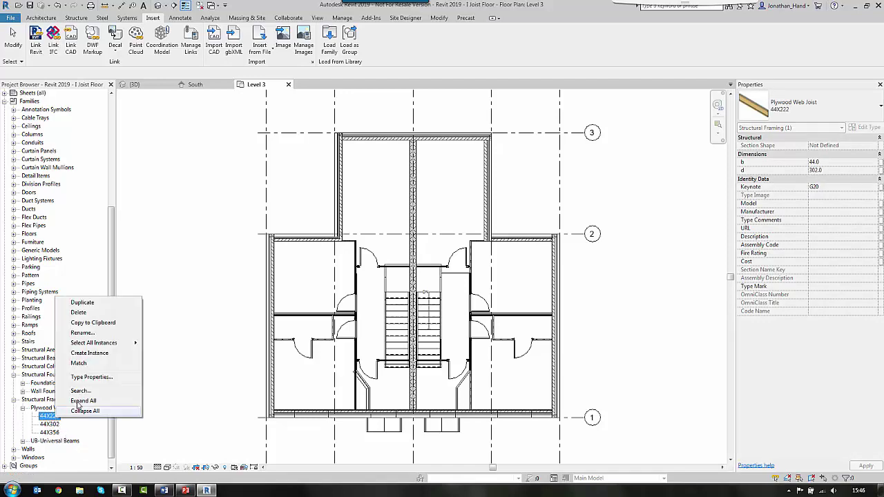
{"action": "left_click", "coordinate": [91, 377]}
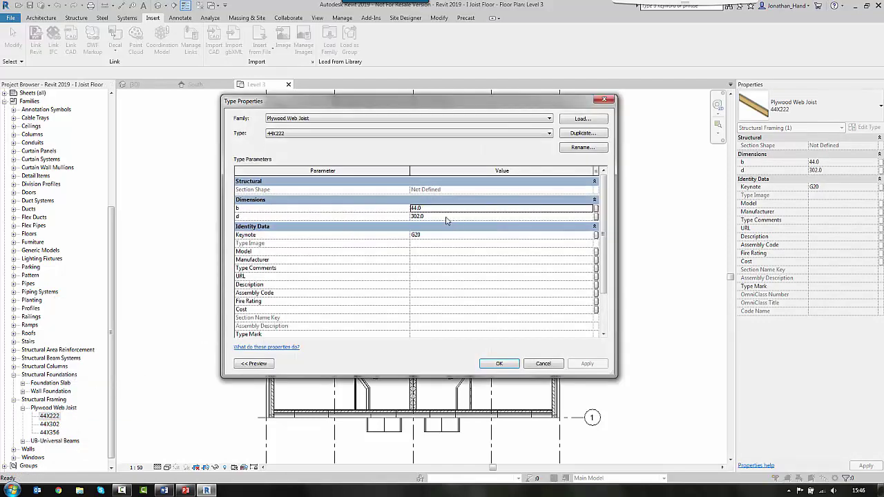
{"action": "left_click", "coordinate": [445, 216]}
{"action": "type", "text": "222"}
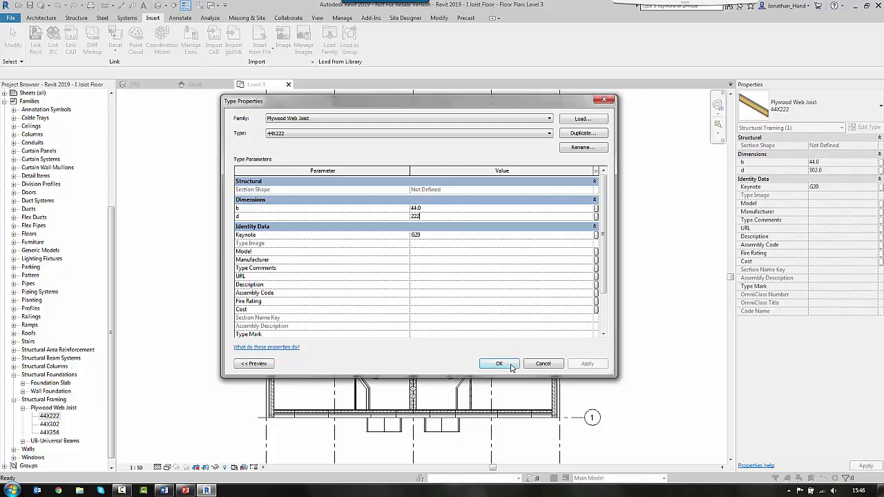
{"action": "left_click", "coordinate": [511, 367]}
{"action": "key", "text": "Escape"}
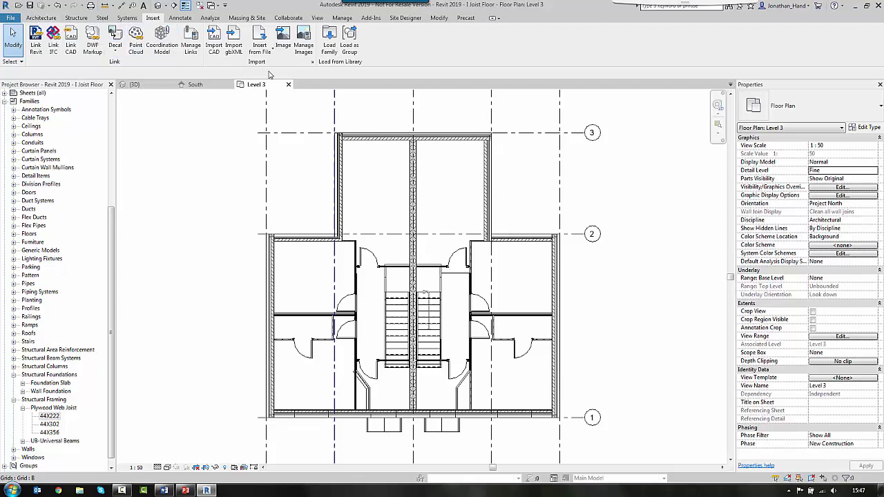
Load the Timber structural framing family from the Wood library folder with its 114x114 type
{"action": "left_click", "coordinate": [328, 45]}
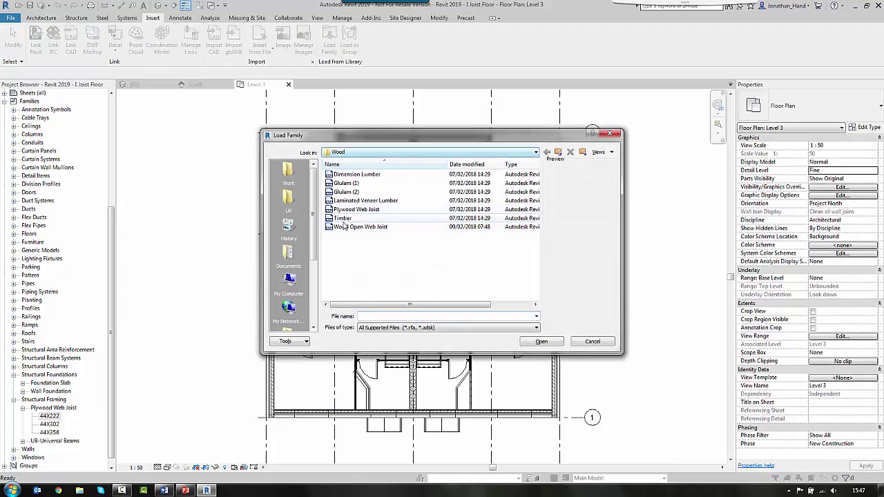
{"action": "left_click", "coordinate": [344, 219]}
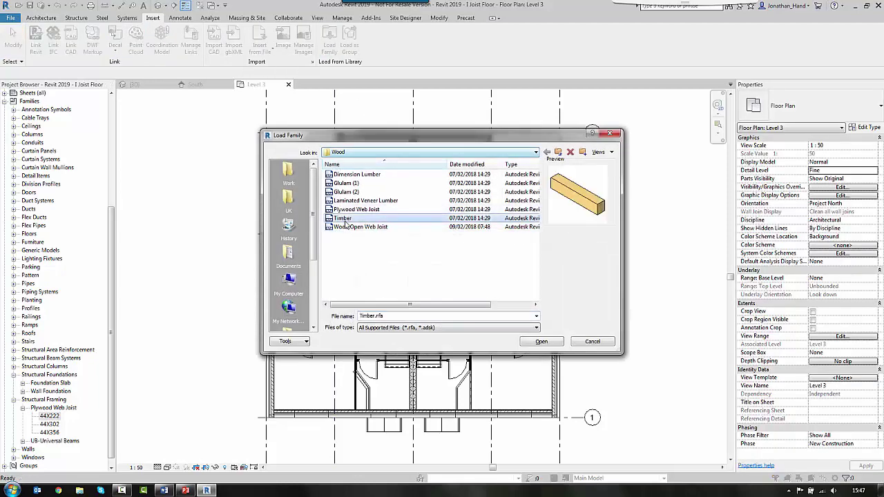
{"action": "left_click", "coordinate": [541, 341]}
{"action": "left_click", "coordinate": [373, 225]}
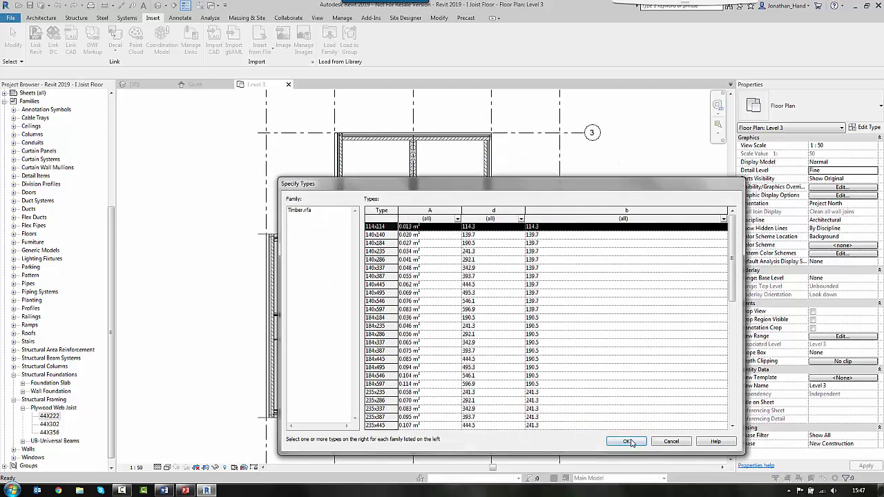
{"action": "left_click", "coordinate": [626, 442]}
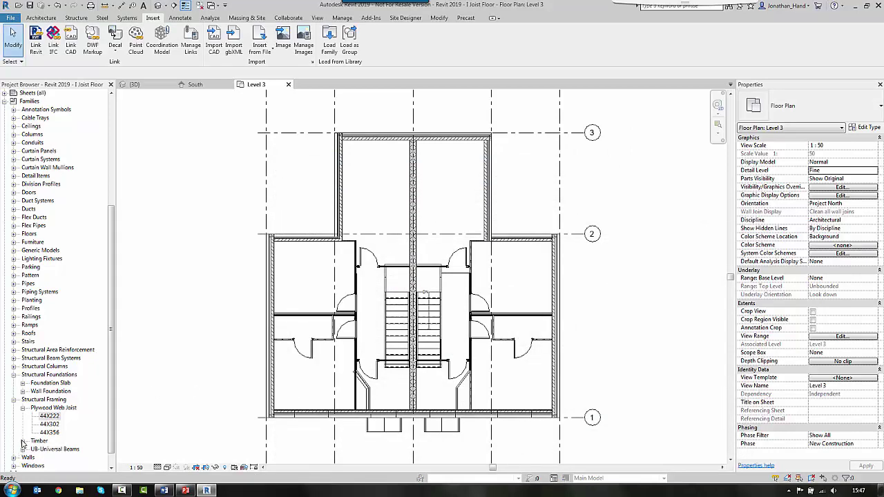
Rename the Timber family's 114x114 type to 44x222
{"action": "left_click", "coordinate": [23, 441]}
{"action": "scroll", "coordinate": [34, 444], "scroll_direction": "down", "scroll_amount": 1}
{"action": "right_click", "coordinate": [56, 424]}
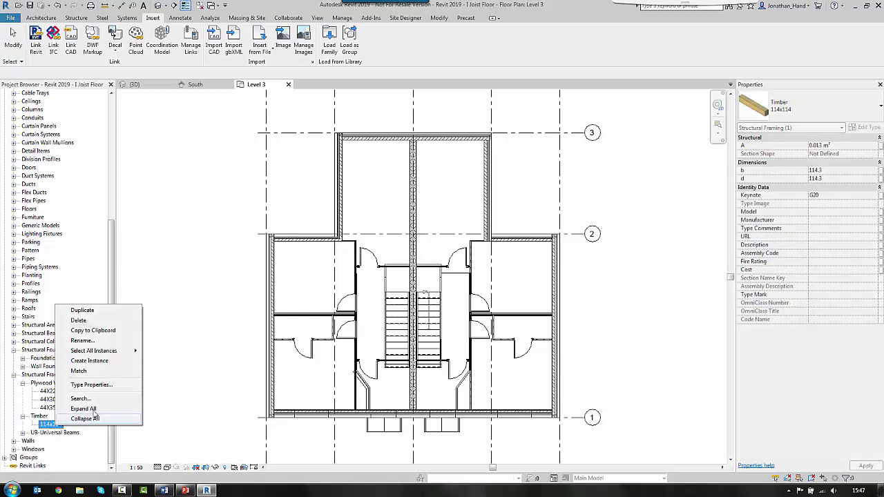
{"action": "left_click", "coordinate": [83, 340]}
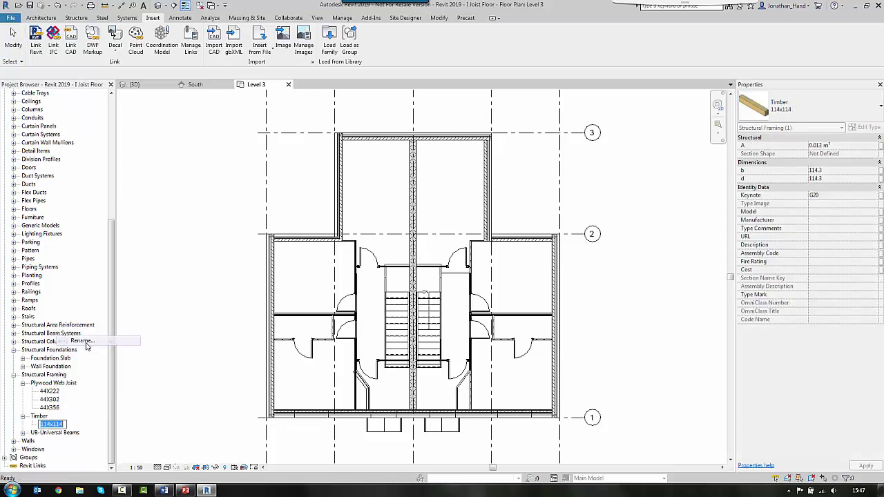
{"action": "type", "text": "222"}
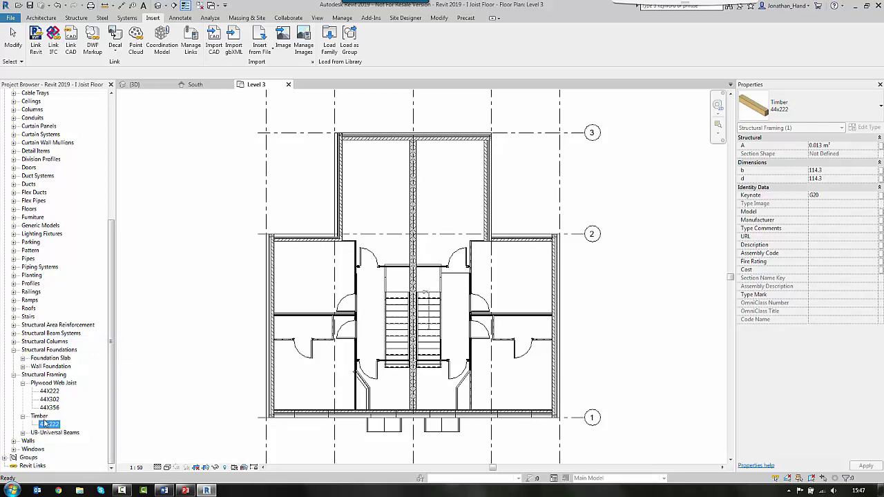
Set the Timber 44x222 type's dimensions to b 44 and d 222
{"action": "right_click", "coordinate": [47, 424]}
{"action": "left_click", "coordinate": [47, 424]}
{"action": "right_click", "coordinate": [47, 424]}
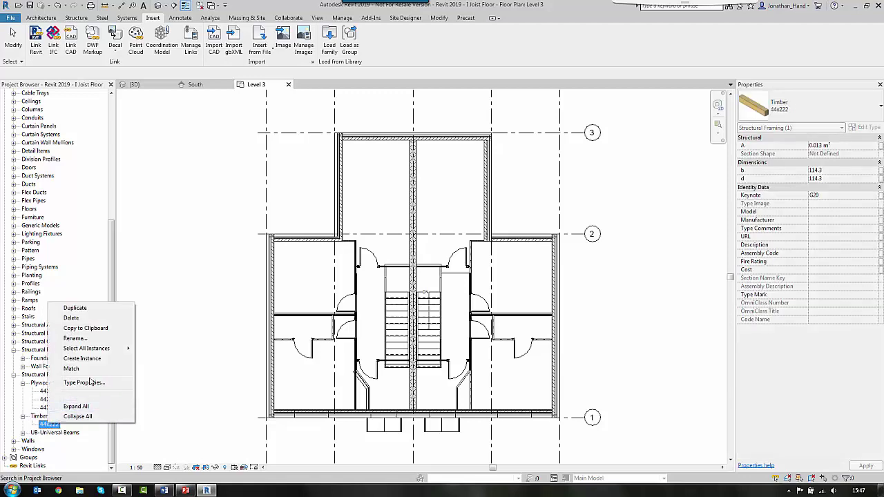
{"action": "left_click", "coordinate": [90, 384]}
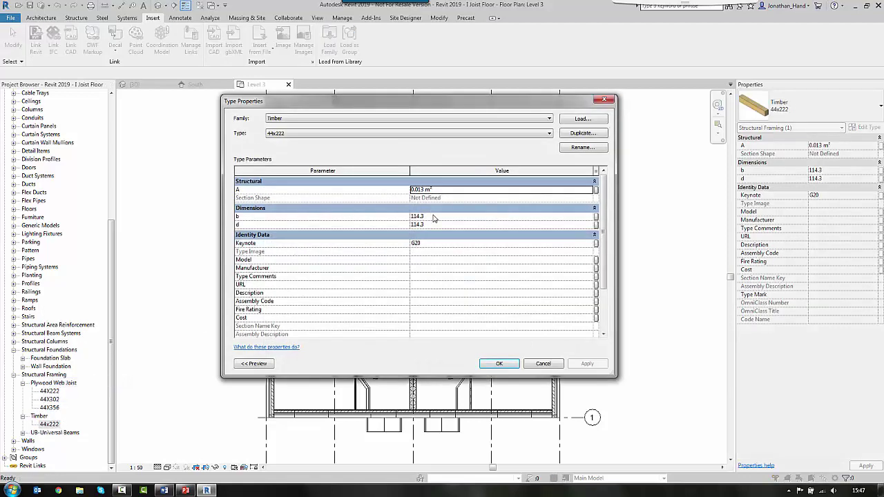
{"action": "left_click", "coordinate": [434, 218]}
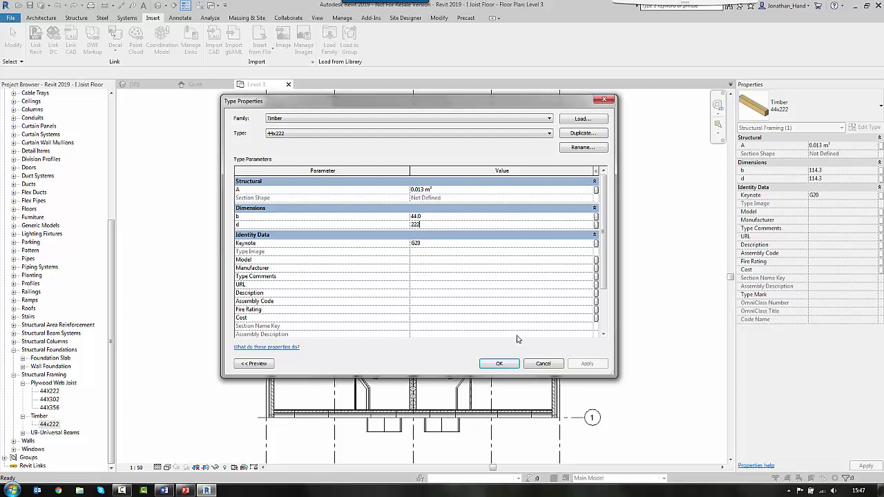
{"action": "left_click", "coordinate": [501, 364]}
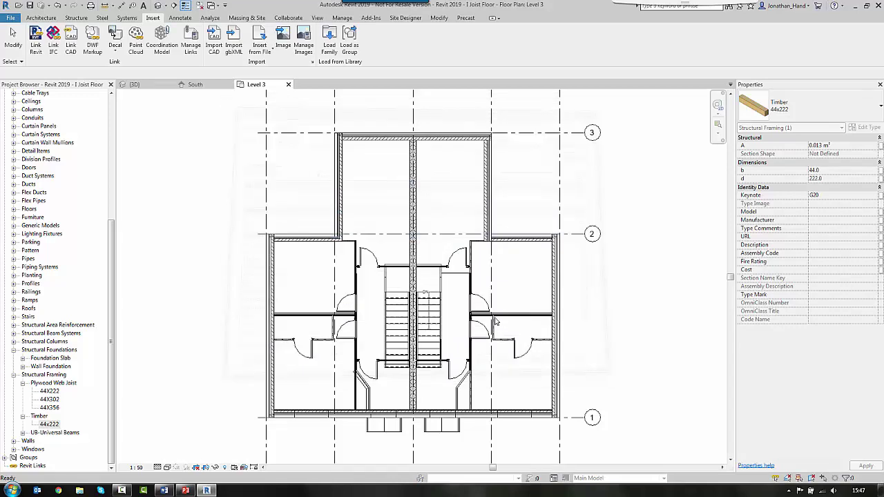
{"action": "left_click", "coordinate": [367, 209]}
{"action": "scroll", "coordinate": [416, 276], "scroll_direction": "up", "scroll_amount": 4}
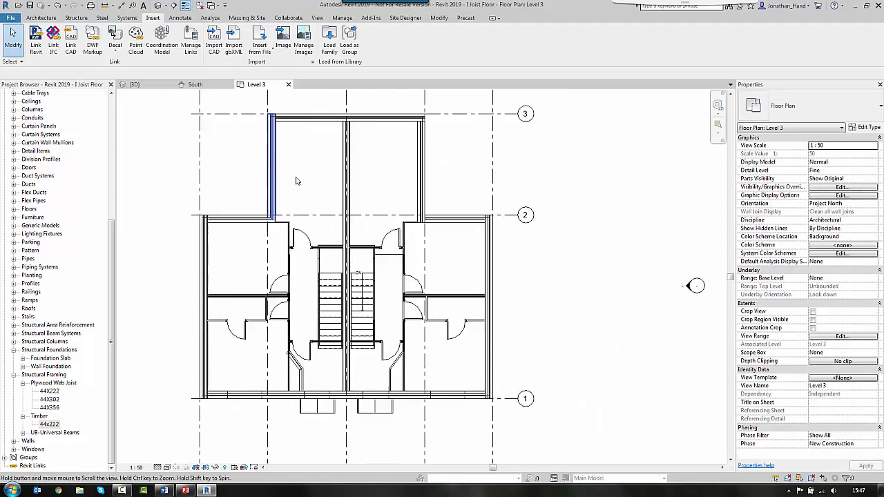
{"action": "middle_click_drag", "start_coordinate": [415, 276], "coordinate": [349, 201]}
{"action": "scroll", "coordinate": [370, 250], "scroll_direction": "down", "scroll_amount": 1}
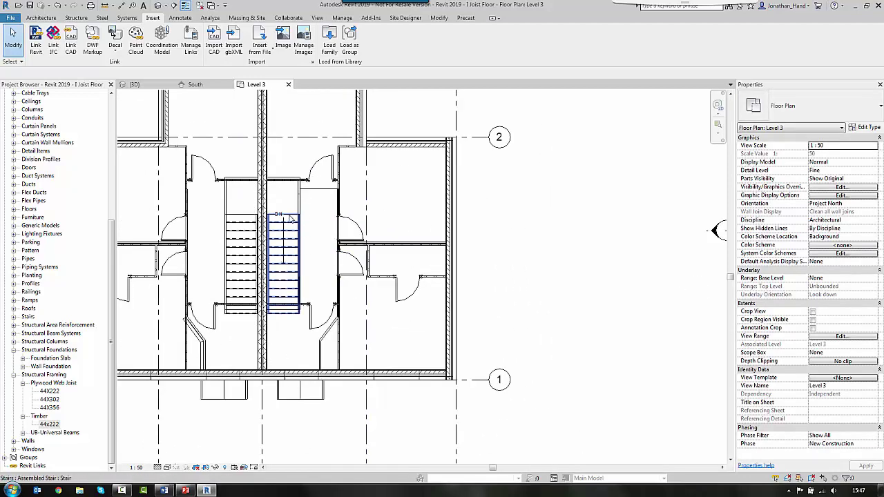
{"action": "left_click", "coordinate": [73, 18]}
{"action": "left_click", "coordinate": [35, 43]}
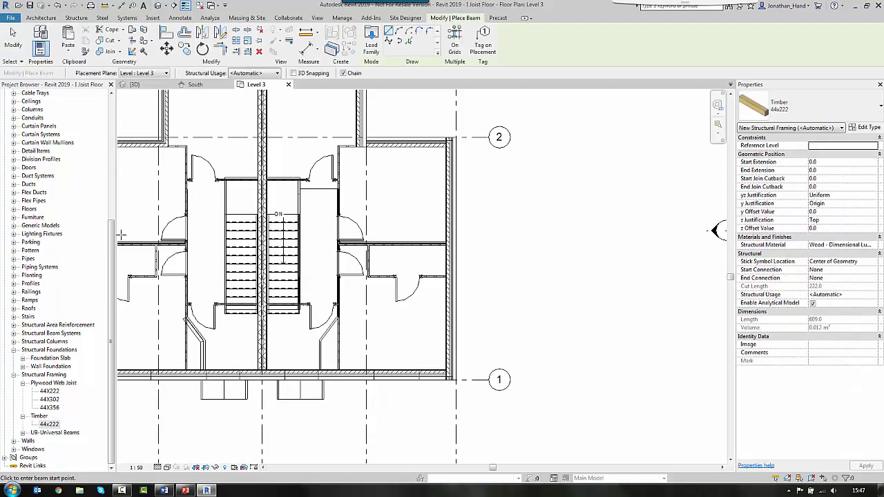
{"action": "key", "text": "Escape"}
{"action": "key", "text": "Escape"}
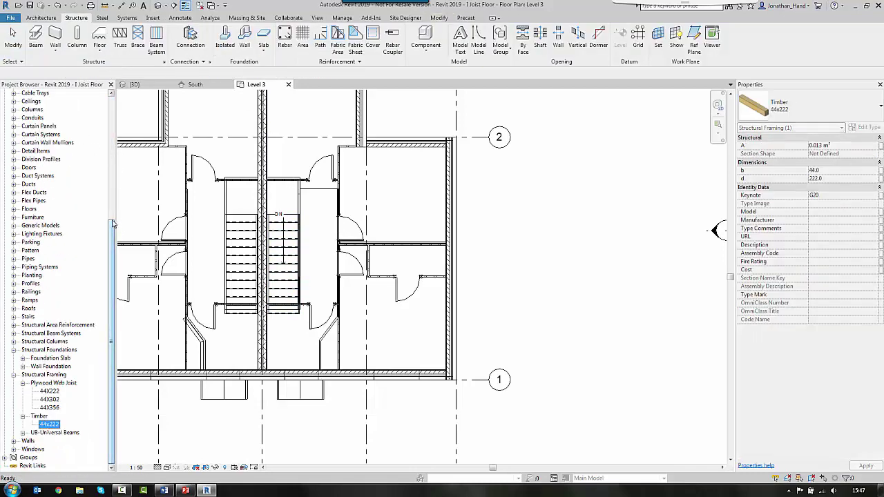
{"action": "left_click", "coordinate": [112, 210]}
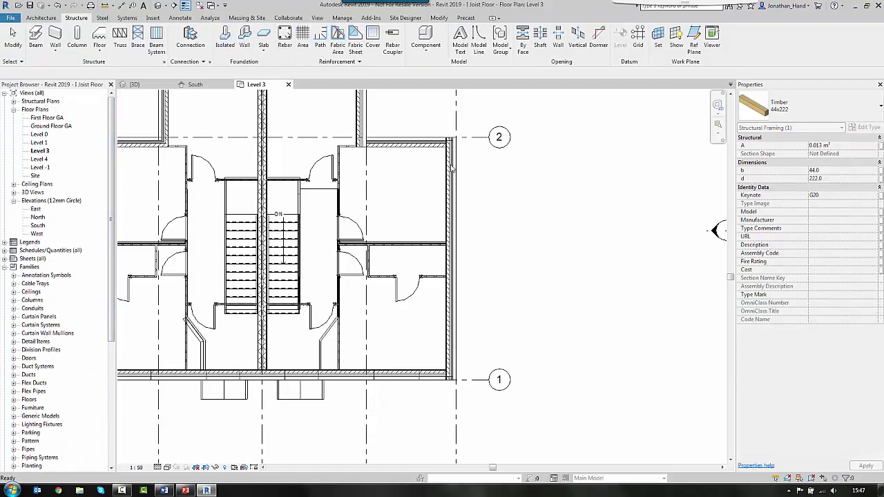
{"action": "left_click", "coordinate": [784, 112]}
{"action": "left_click", "coordinate": [606, 245]}
{"action": "key", "text": "Escape"}
Place a horizontal Timber 44x222 beam about 5560 mm long on Level 3, from the central party wall past the stairhead to the right external wall
{"action": "scroll", "coordinate": [276, 214], "scroll_direction": "up", "scroll_amount": 4}
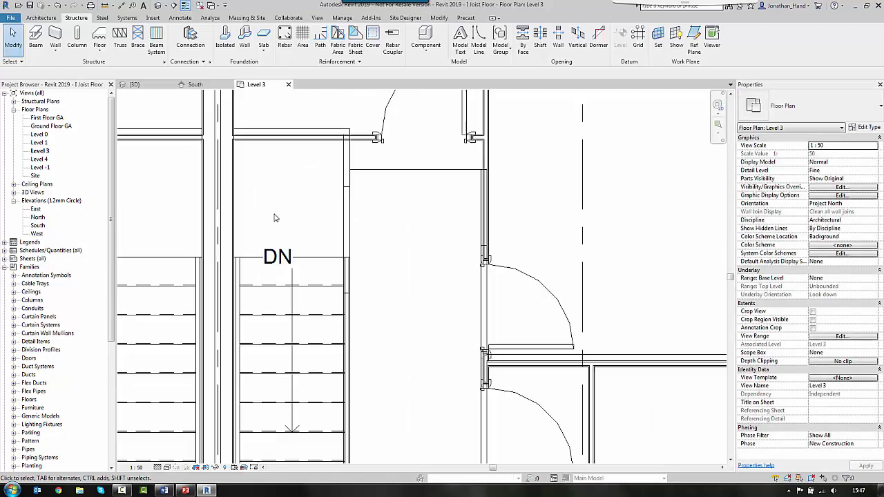
{"action": "left_click", "coordinate": [36, 42]}
{"action": "scroll", "coordinate": [221, 231], "scroll_direction": "up", "scroll_amount": 2}
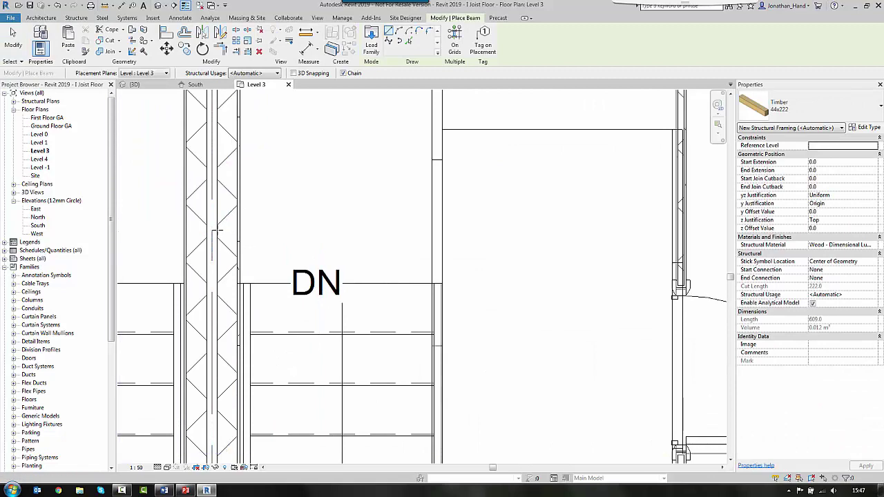
{"action": "left_click", "coordinate": [223, 230]}
{"action": "scroll", "coordinate": [428, 238], "scroll_direction": "down", "scroll_amount": 5}
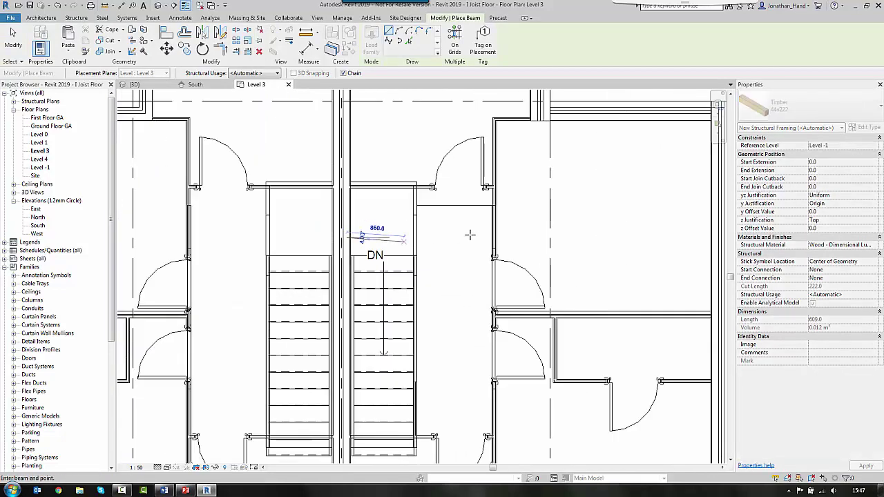
{"action": "scroll", "coordinate": [555, 228], "scroll_direction": "up", "scroll_amount": 2}
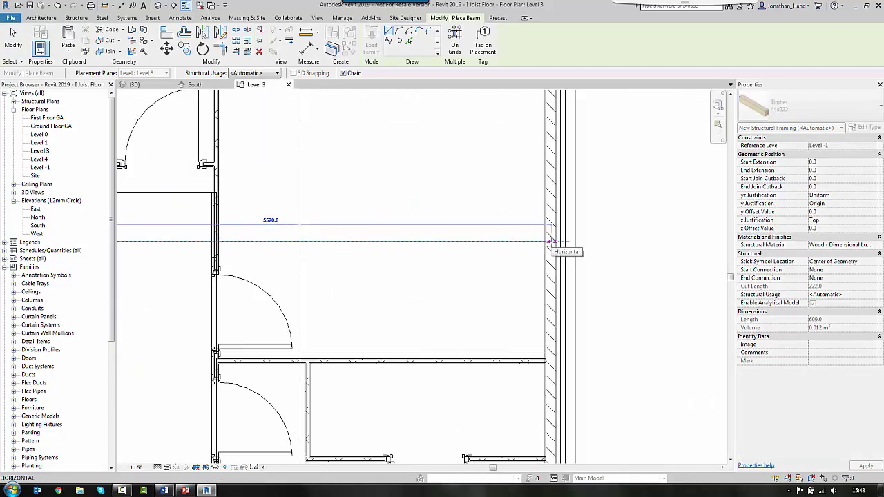
{"action": "scroll", "coordinate": [553, 240], "scroll_direction": "up", "scroll_amount": 2}
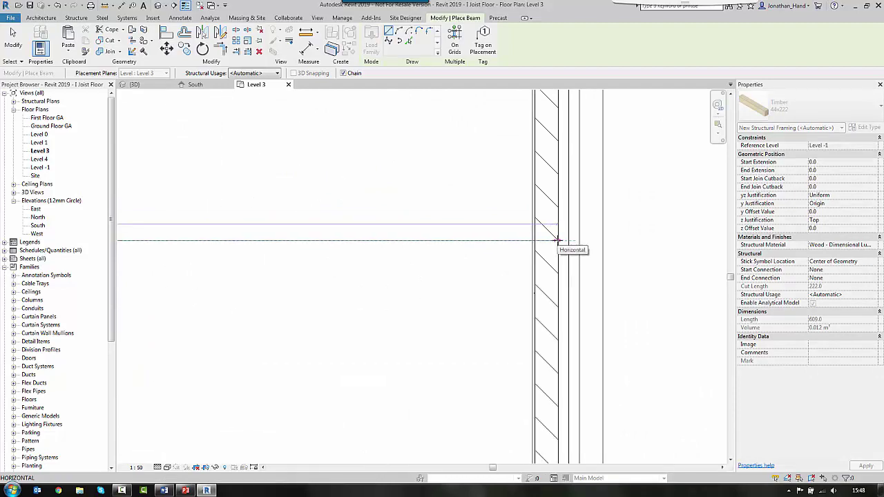
{"action": "left_click", "coordinate": [558, 241]}
{"action": "scroll", "coordinate": [544, 245], "scroll_direction": "down", "scroll_amount": 5}
{"action": "key", "text": "Escape"}
{"action": "key", "text": "Escape"}
Move the timber beam down in plan so its lower edge aligns with the top edge of the right-hand stair
{"action": "scroll", "coordinate": [345, 248], "scroll_direction": "up", "scroll_amount": 2}
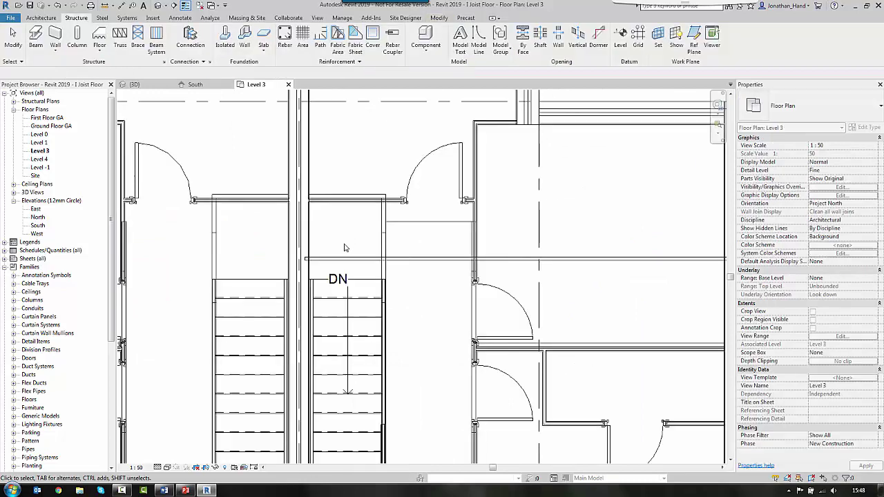
{"action": "scroll", "coordinate": [346, 248], "scroll_direction": "up", "scroll_amount": 2}
{"action": "left_click", "coordinate": [330, 273]}
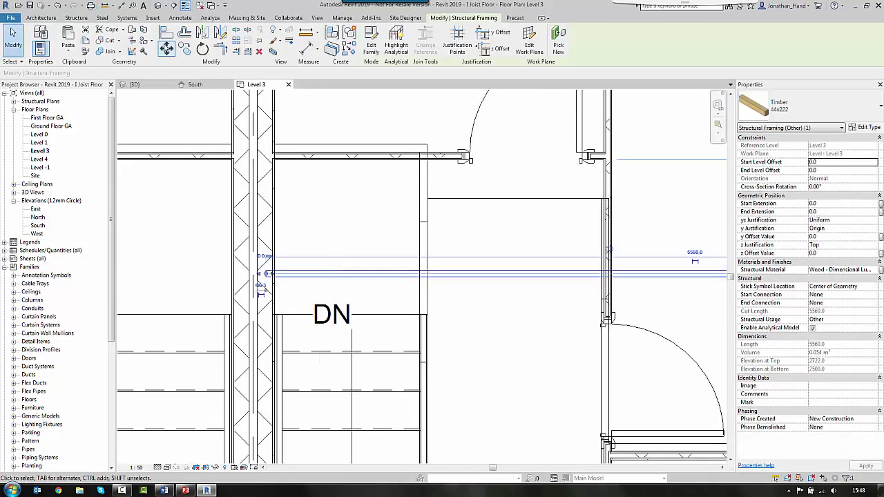
{"action": "key", "text": "m"}
{"action": "key", "text": "v"}
{"action": "scroll", "coordinate": [283, 253], "scroll_direction": "up", "scroll_amount": 2}
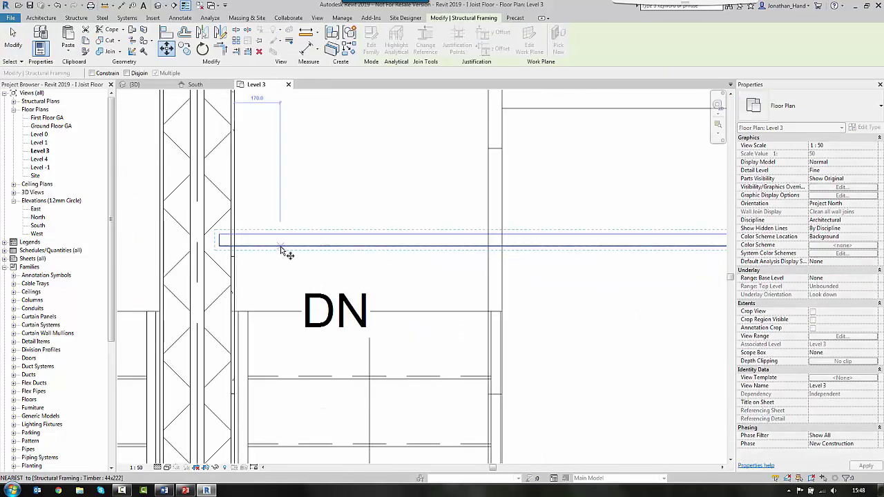
{"action": "left_click", "coordinate": [280, 246]}
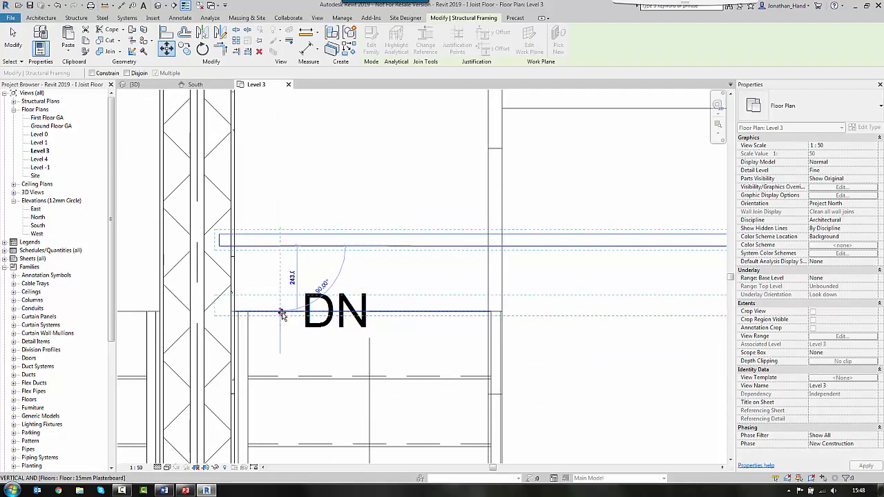
{"action": "left_click", "coordinate": [281, 313]}
{"action": "scroll", "coordinate": [306, 259], "scroll_direction": "down", "scroll_amount": 2}
{"action": "key", "text": "Escape"}
{"action": "scroll", "coordinate": [297, 297], "scroll_direction": "up", "scroll_amount": 2}
{"action": "scroll", "coordinate": [297, 276], "scroll_direction": "down", "scroll_amount": 2}
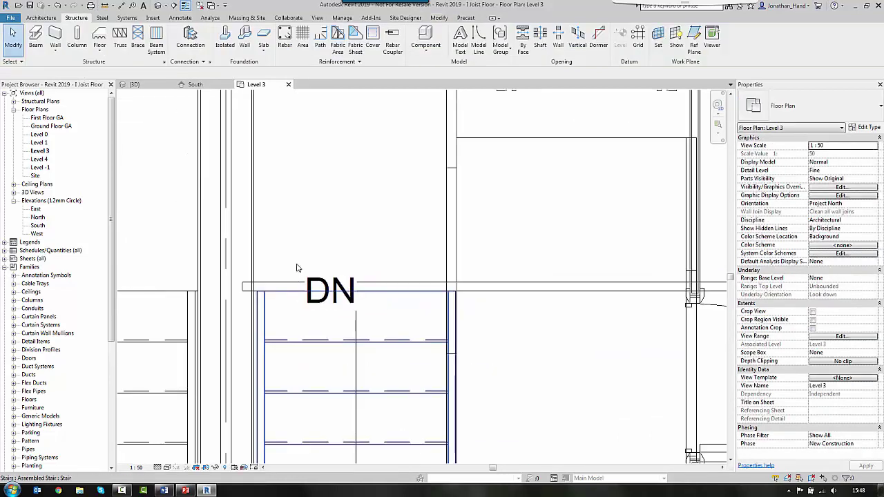
Draw a vertical building section line through the right-hand staircase, extending beyond both ends of the house, and open its view
{"action": "scroll", "coordinate": [297, 267], "scroll_direction": "down", "scroll_amount": 6}
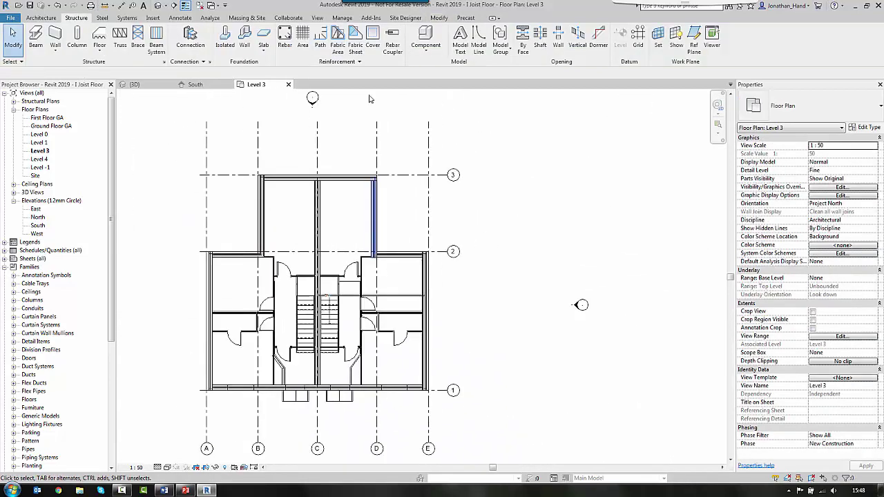
{"action": "left_click", "coordinate": [317, 17]}
{"action": "left_click", "coordinate": [330, 40]}
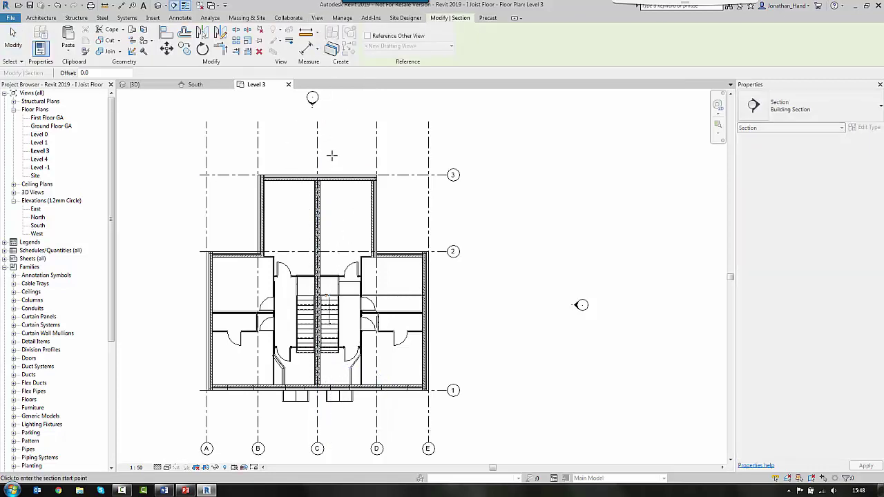
{"action": "left_click", "coordinate": [329, 143]}
{"action": "left_click", "coordinate": [329, 413]}
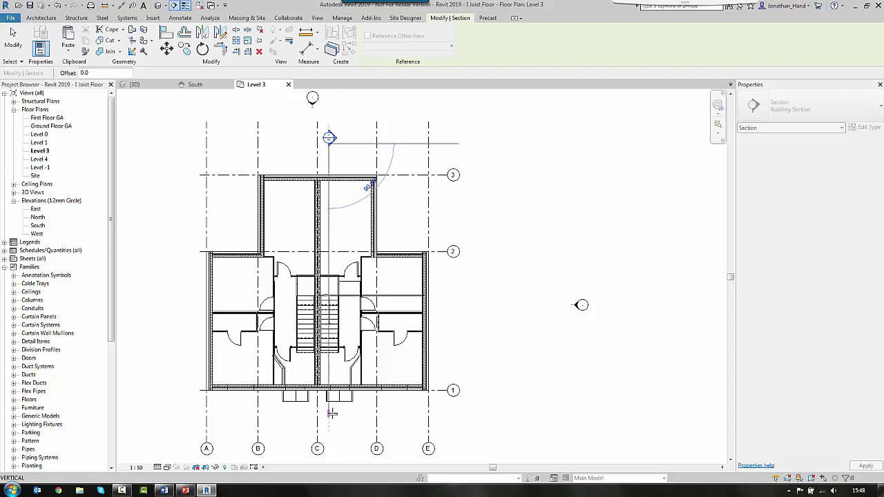
{"action": "key", "text": "Escape"}
{"action": "key", "text": "Escape"}
{"action": "double_click", "coordinate": [329, 138]}
Move the timber beam about 18 mm in section so its stair-side face aligns with the face of the stair's top riser
{"action": "scroll", "coordinate": [450, 319], "scroll_direction": "up", "scroll_amount": 10}
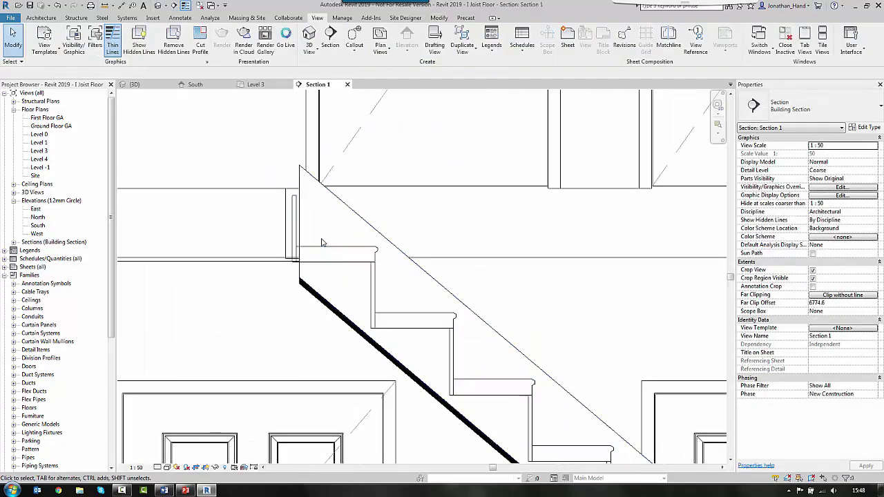
{"action": "left_click", "coordinate": [261, 196]}
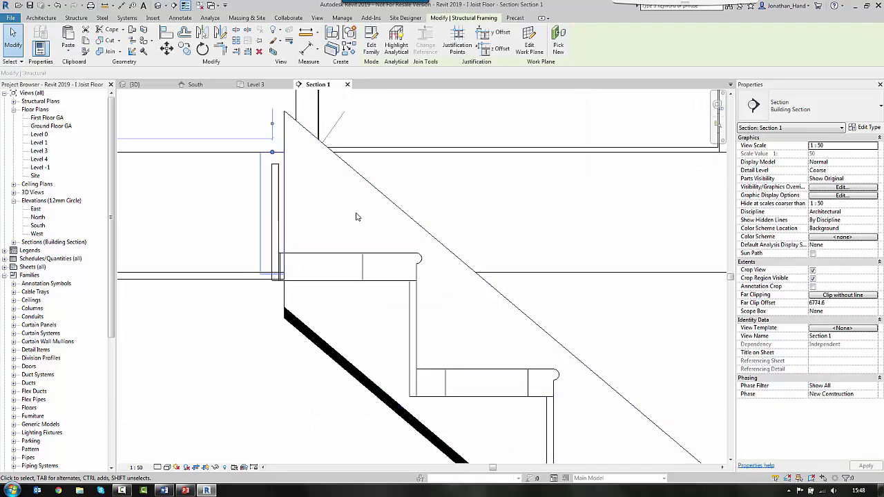
{"action": "middle_click_drag", "start_coordinate": [383, 223], "coordinate": [440, 228]}
{"action": "scroll", "coordinate": [315, 201], "scroll_direction": "up", "scroll_amount": 1}
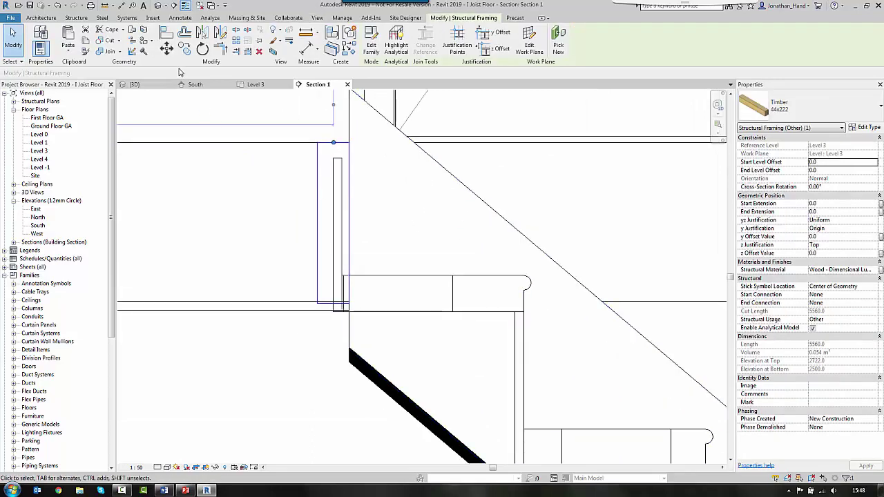
{"action": "key", "text": "m"}
{"action": "key", "text": "v"}
{"action": "scroll", "coordinate": [346, 208], "scroll_direction": "up", "scroll_amount": 3}
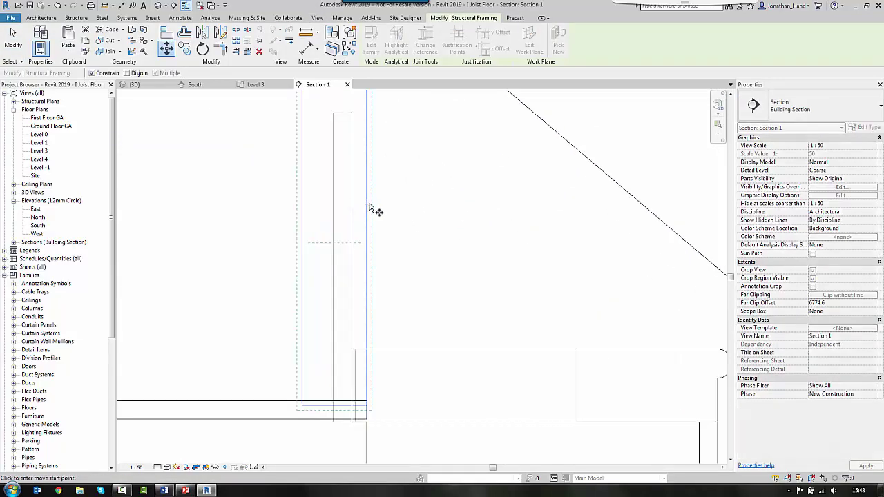
{"action": "left_click", "coordinate": [367, 204]}
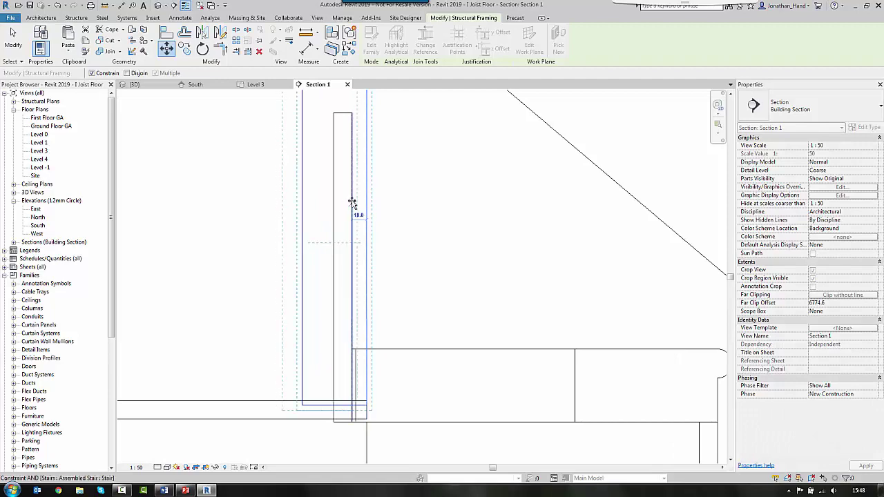
{"action": "left_click", "coordinate": [352, 203]}
{"action": "scroll", "coordinate": [286, 217], "scroll_direction": "down", "scroll_amount": 4}
{"action": "key", "text": "Escape"}
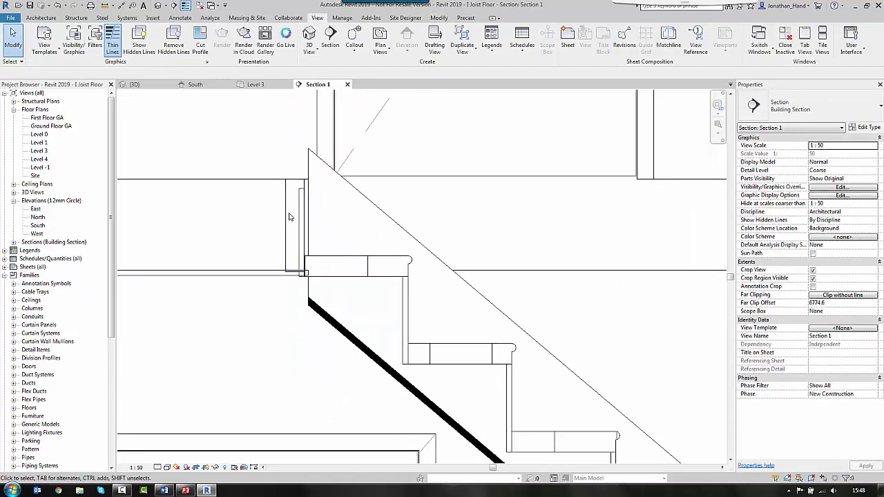
Copy the timber beam by its own width to the side away from the stair, forming a double trimmer
{"action": "left_click", "coordinate": [289, 216]}
{"action": "key", "text": "m"}
{"action": "key", "text": "v"}
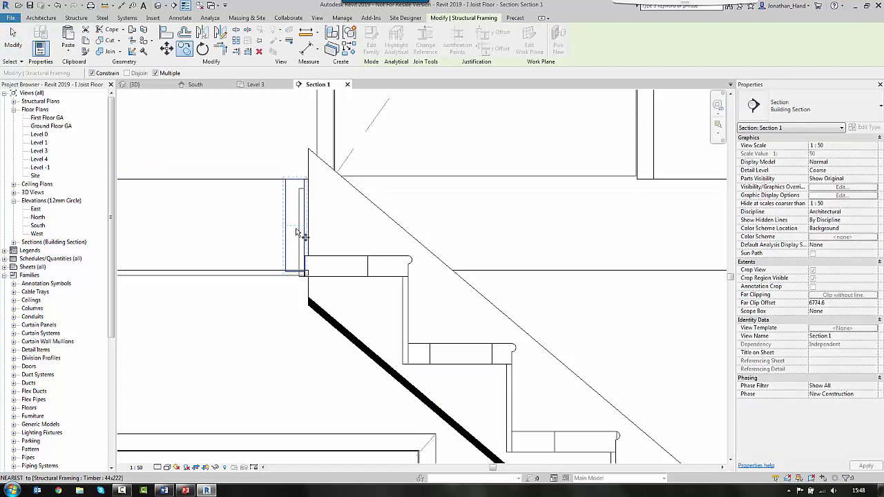
{"action": "left_click", "coordinate": [304, 220]}
{"action": "left_click", "coordinate": [286, 218]}
{"action": "key", "text": "Escape"}
{"action": "key", "text": "Escape"}
{"action": "left_click", "coordinate": [288, 208]}
{"action": "key", "text": "Escape"}
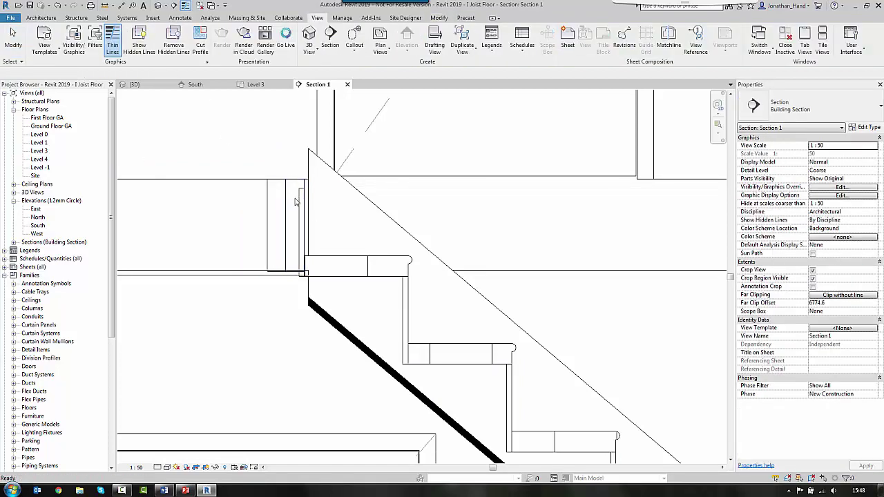
Copy both timber beams 2700 mm horizontally across the stair opening in the section
{"action": "scroll", "coordinate": [291, 202], "scroll_direction": "down", "scroll_amount": 2}
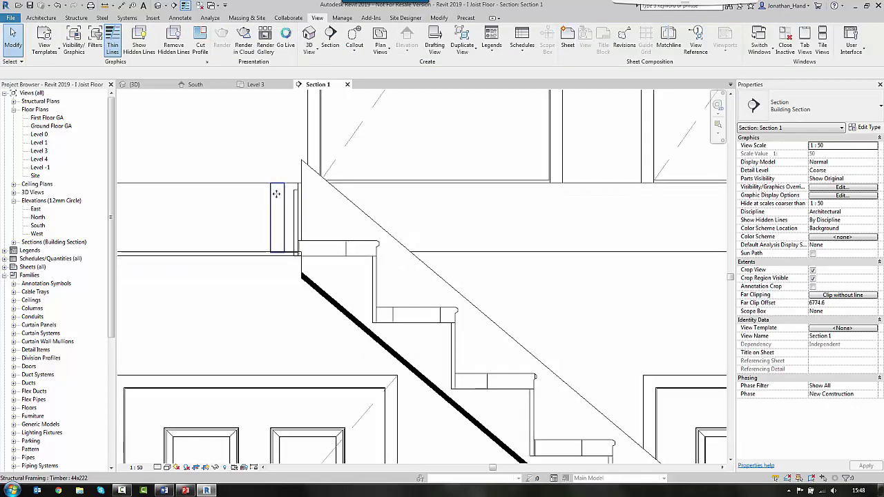
{"action": "left_click", "coordinate": [273, 198]}
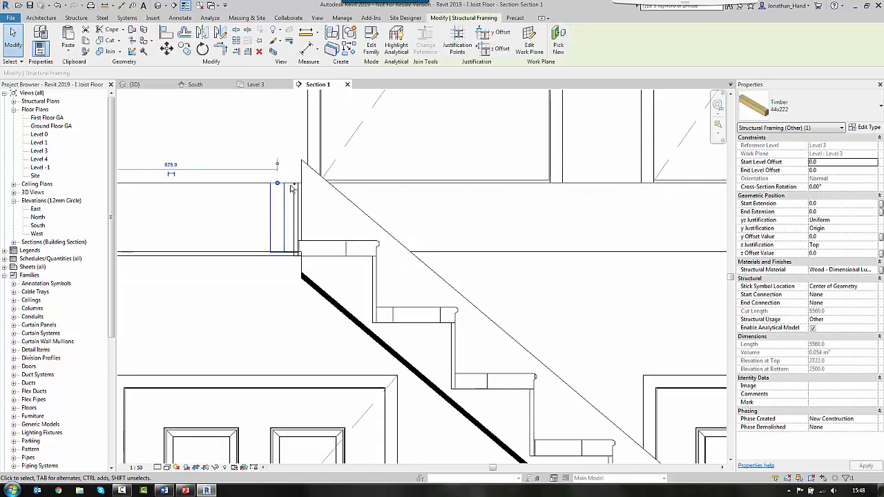
{"action": "left_click", "coordinate": [184, 48]}
{"action": "left_click", "coordinate": [271, 184]}
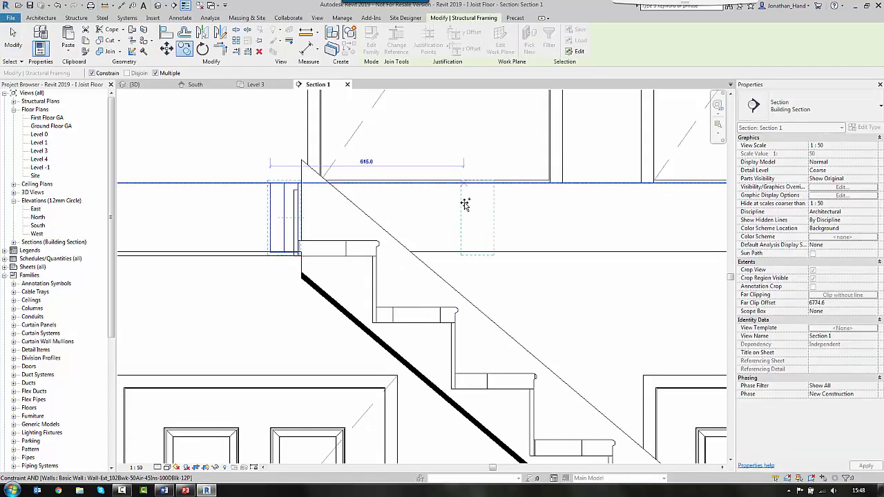
{"action": "type", "text": "2700"}
{"action": "key", "text": "Return"}
{"action": "scroll", "coordinate": [477, 200], "scroll_direction": "down", "scroll_amount": 3}
{"action": "scroll", "coordinate": [433, 213], "scroll_direction": "up", "scroll_amount": 2}
{"action": "key", "text": "Escape"}
{"action": "key", "text": "Escape"}
Shift the right-hand timber of the copied pair left toward its neighbour in the section
{"action": "scroll", "coordinate": [431, 196], "scroll_direction": "up", "scroll_amount": 5}
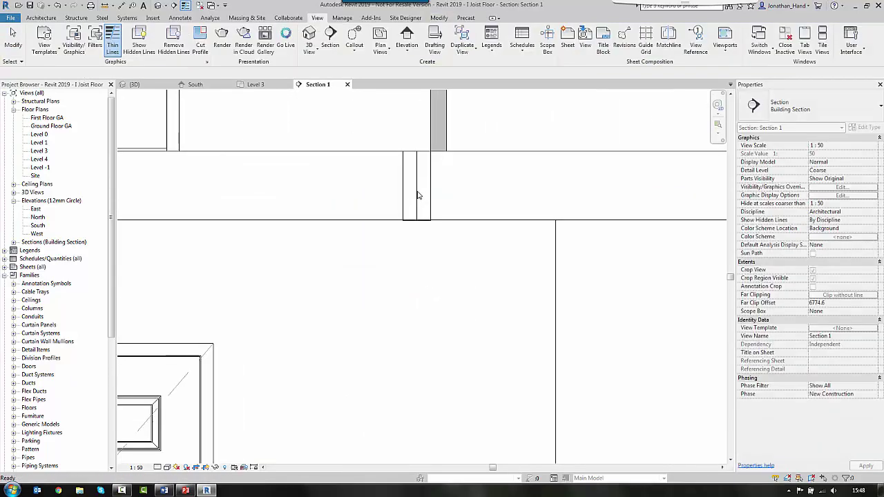
{"action": "mouse_move", "coordinate": [432, 183]}
{"action": "left_mouse_down"}
{"action": "mouse_move", "coordinate": [406, 176]}
{"action": "mouse_move", "coordinate": [420, 179]}
{"action": "left_mouse_up"}
{"action": "key", "text": "Escape"}
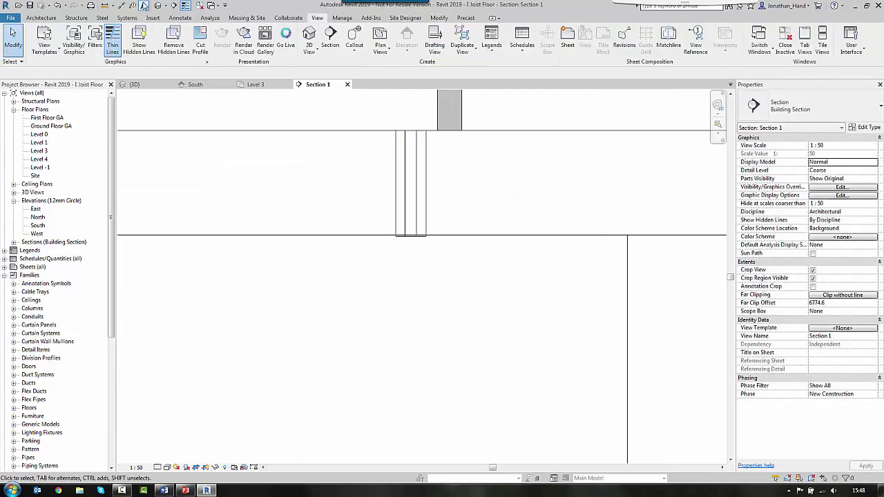
Undo the last timber shift and move both copied timbers right so their stair-side face aligns with the stair-side face of the wall above
{"action": "left_click", "coordinate": [60, 5]}
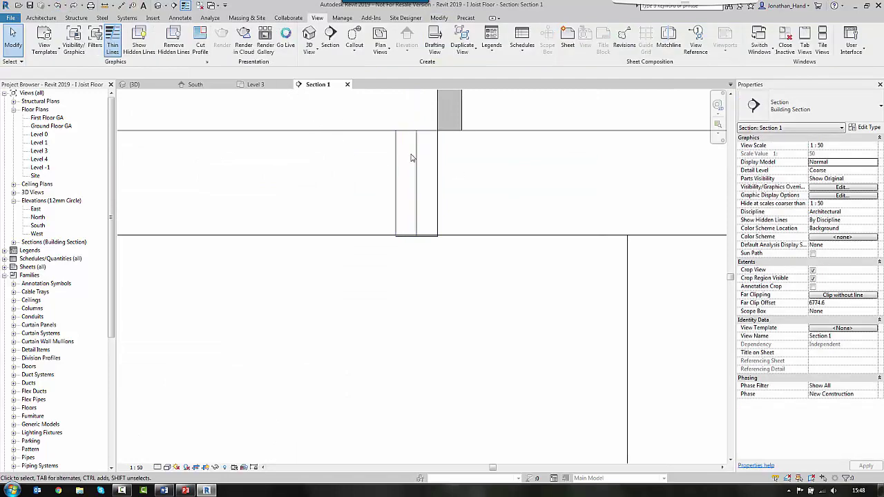
{"action": "left_click", "coordinate": [397, 153]}
{"action": "left_click", "coordinate": [439, 156], "text": "ctrl"}
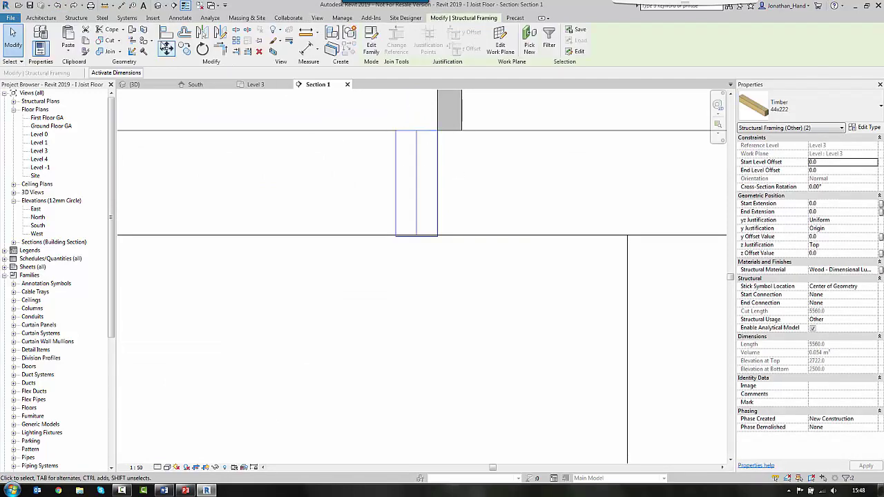
{"action": "left_click", "coordinate": [166, 49]}
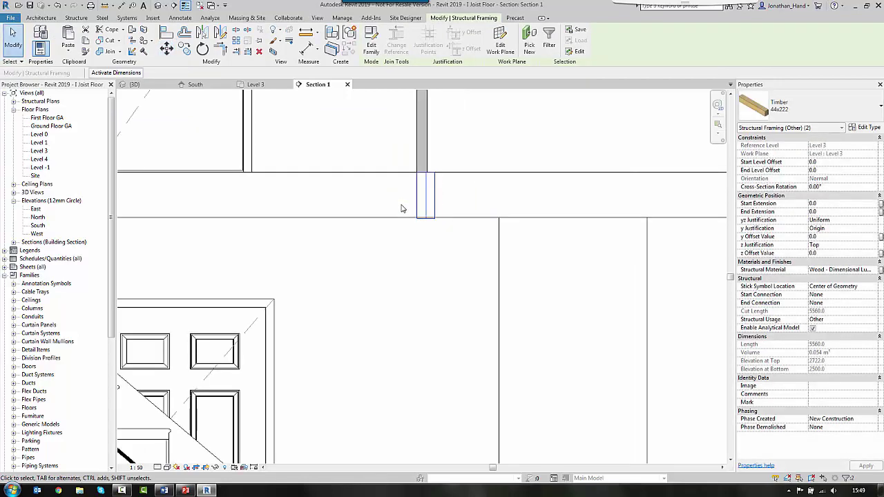
{"action": "key", "text": "Escape"}
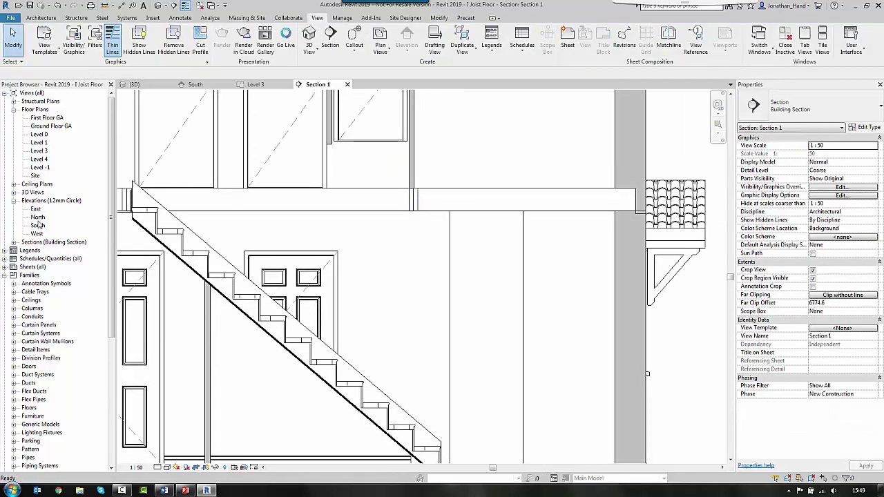
Open the Joist Layout 3D view and hide the porch roof elements in that view
{"action": "left_click", "coordinate": [15, 192]}
{"action": "double_click", "coordinate": [46, 225]}
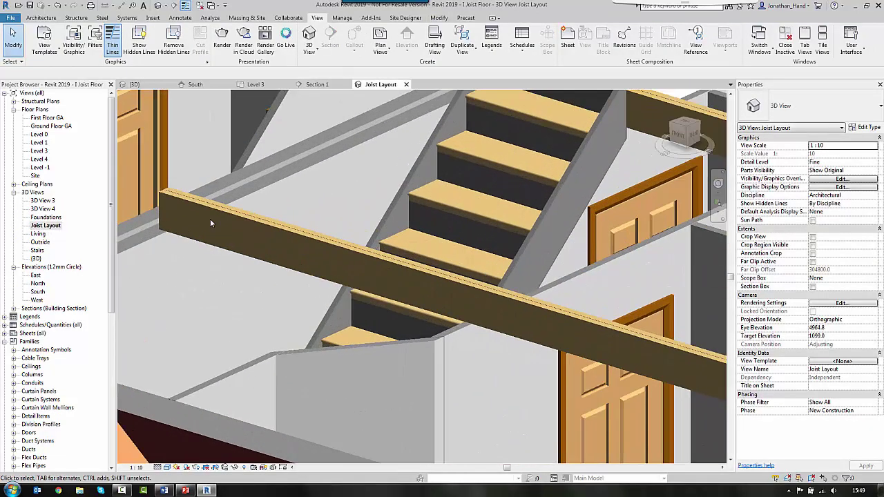
{"action": "middle_click_drag", "start_coordinate": [215, 342], "coordinate": [294, 260]}
{"action": "scroll", "coordinate": [294, 260], "scroll_direction": "down", "scroll_amount": 3}
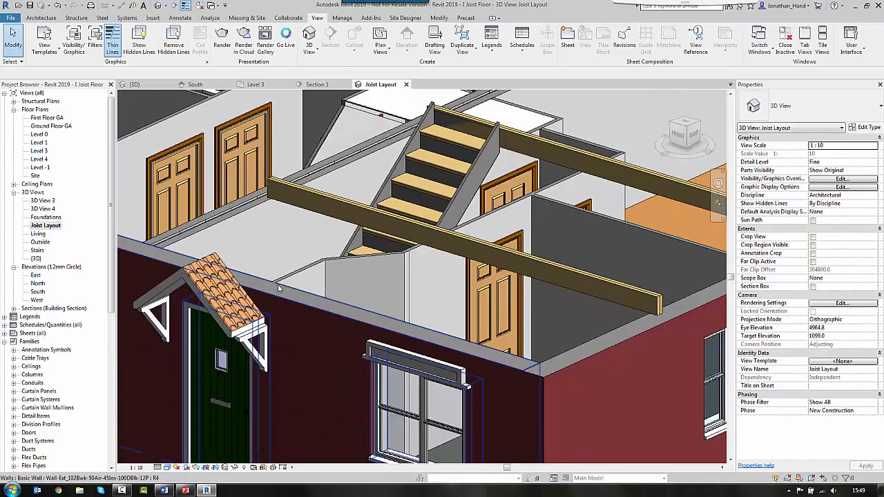
{"action": "scroll", "coordinate": [346, 255], "scroll_direction": "down", "scroll_amount": 4}
{"action": "middle_click_drag", "start_coordinate": [473, 259], "coordinate": [196, 228], "text": "shift"}
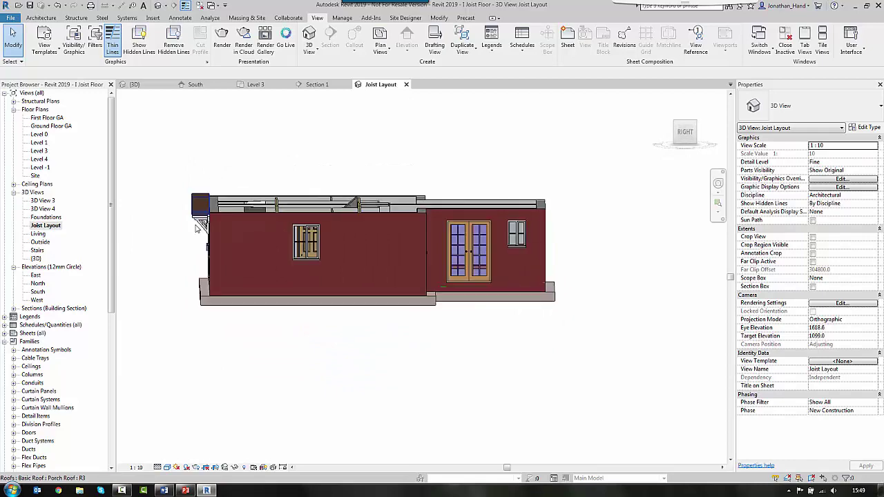
{"action": "left_click_drag", "start_coordinate": [177, 172], "coordinate": [176, 170]}
{"action": "right_click", "coordinate": [177, 169]}
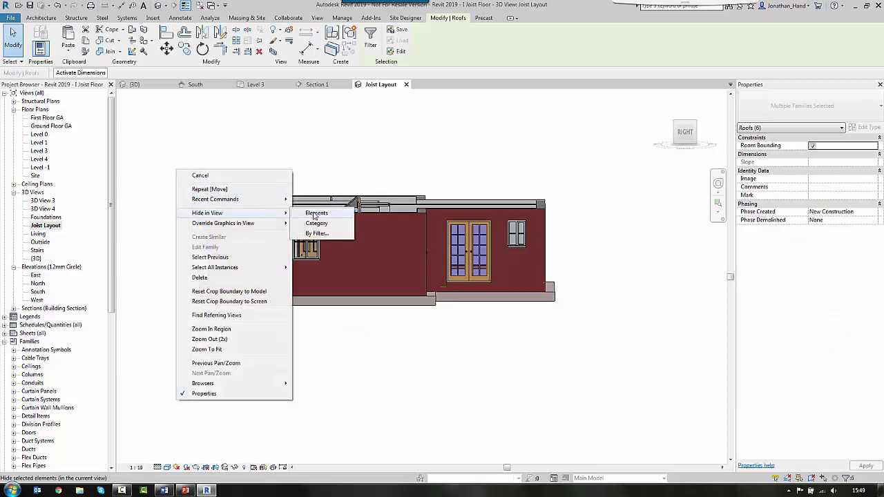
{"action": "left_click", "coordinate": [315, 216]}
{"action": "middle_click_drag", "start_coordinate": [368, 266], "coordinate": [532, 315], "text": "shift"}
{"action": "scroll", "coordinate": [445, 243], "scroll_direction": "up", "scroll_amount": 3}
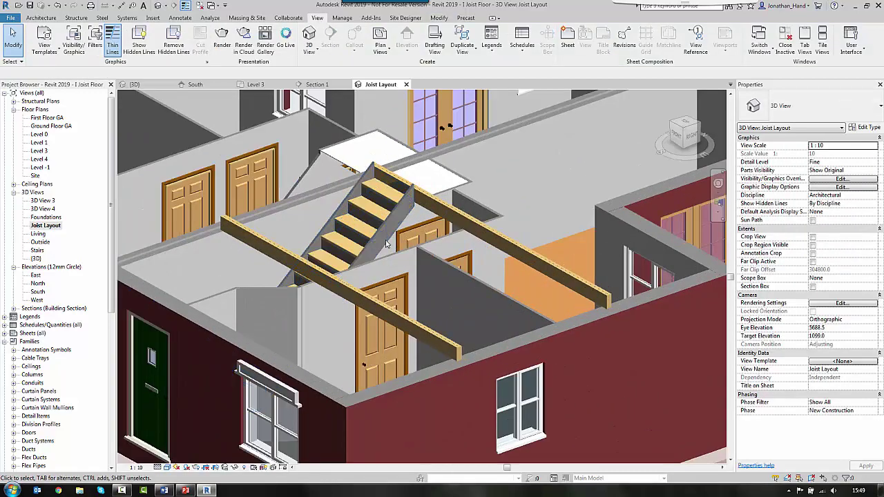
{"action": "scroll", "coordinate": [366, 249], "scroll_direction": "up", "scroll_amount": 2}
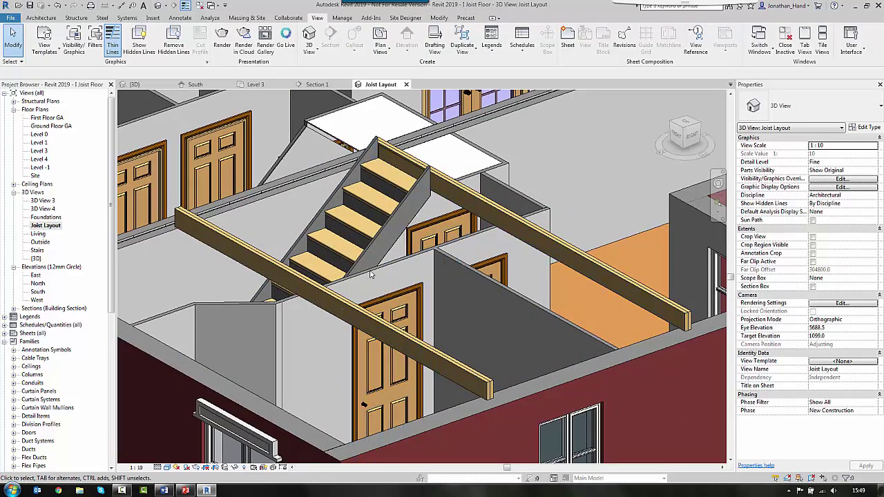
In the Level 3 plan, place a 44x222 timber beam beside the stair, spanning between the two double trimmers
{"action": "double_click", "coordinate": [39, 150]}
{"action": "scroll", "coordinate": [366, 264], "scroll_direction": "up", "scroll_amount": 4}
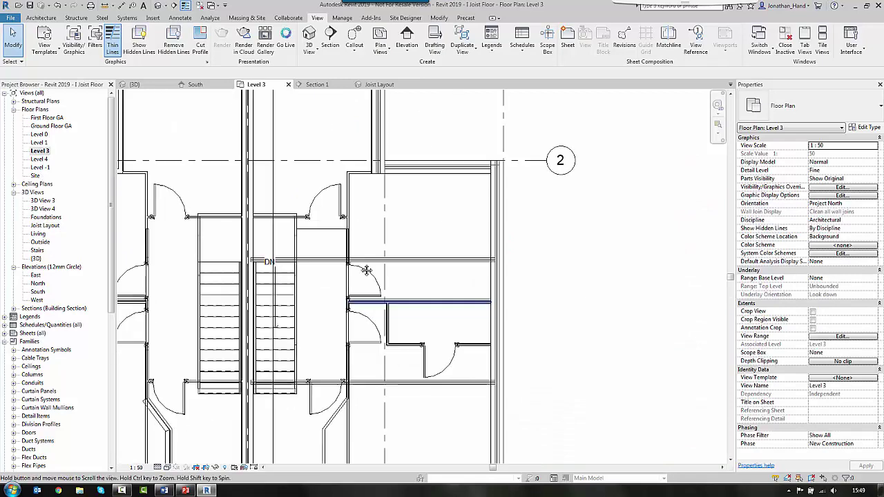
{"action": "middle_click_drag", "start_coordinate": [366, 264], "coordinate": [366, 242]}
{"action": "left_click", "coordinate": [74, 18]}
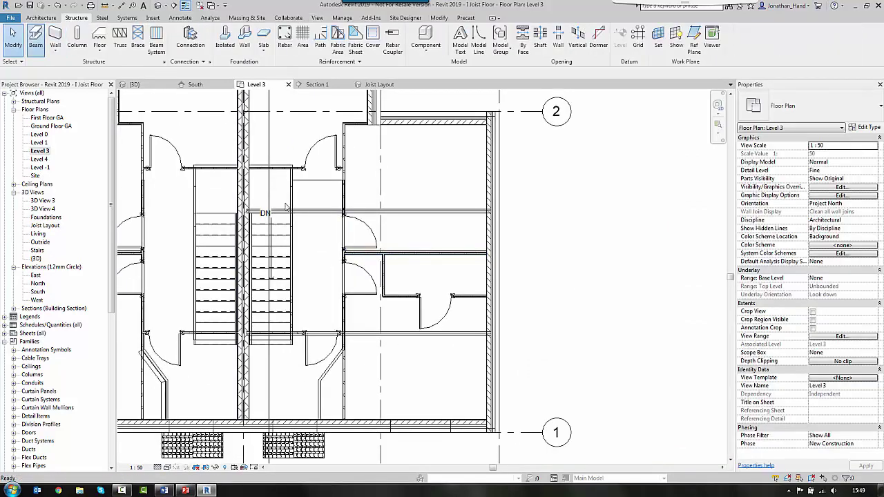
{"action": "scroll", "coordinate": [279, 302], "scroll_direction": "up", "scroll_amount": 3}
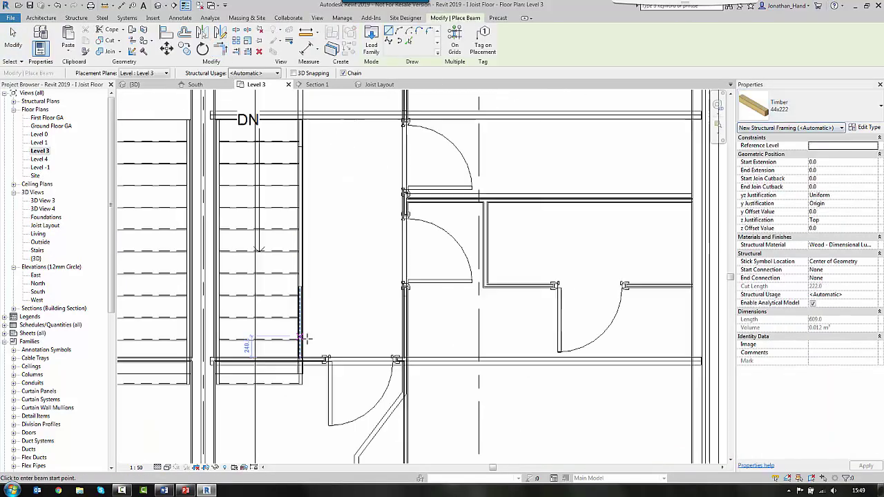
{"action": "scroll", "coordinate": [319, 338], "scroll_direction": "up", "scroll_amount": 1}
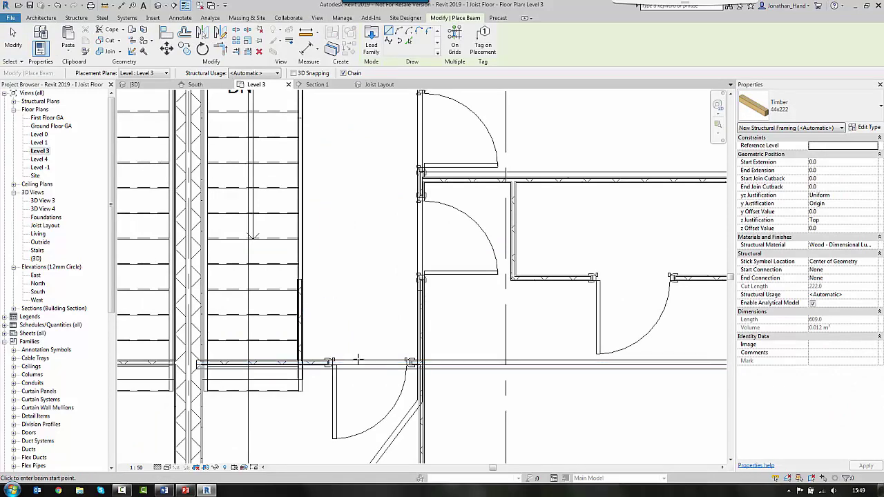
{"action": "left_click", "coordinate": [358, 360]}
{"action": "scroll", "coordinate": [351, 256], "scroll_direction": "up", "scroll_amount": 3}
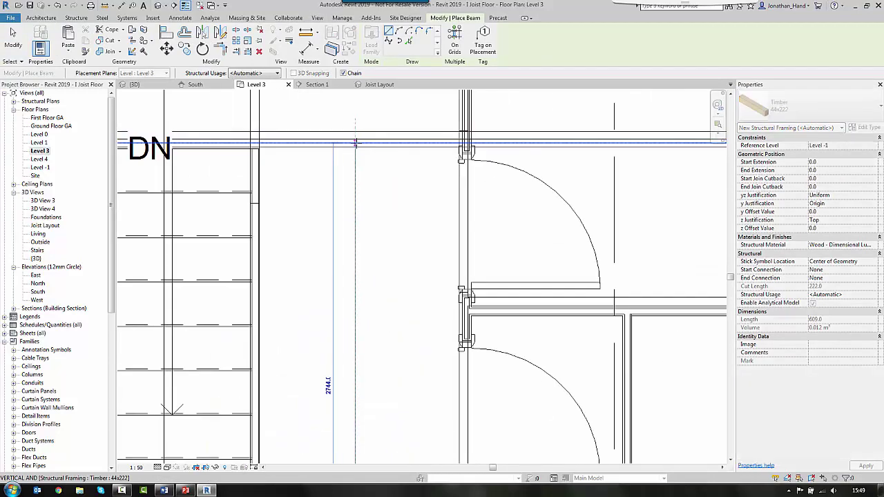
{"action": "left_click", "coordinate": [364, 175]}
{"action": "scroll", "coordinate": [375, 167], "scroll_direction": "down", "scroll_amount": 3}
{"action": "key", "text": "Escape"}
{"action": "key", "text": "Escape"}
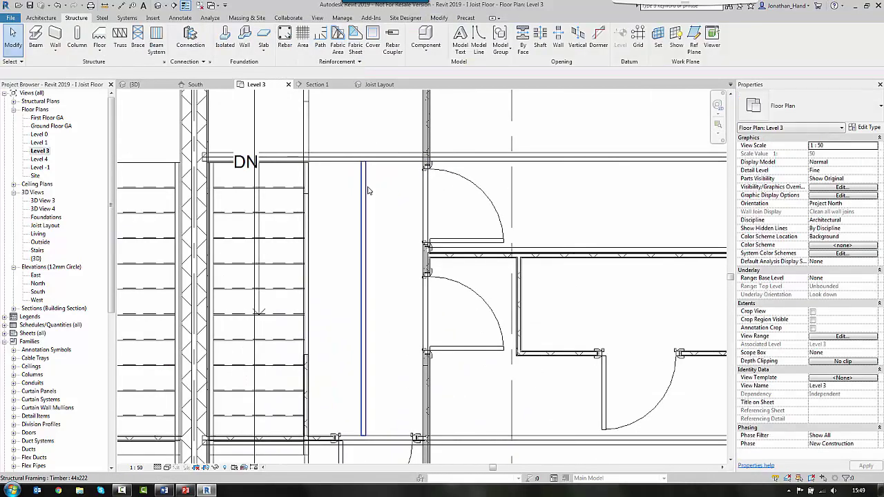
Move the new connecting timber sideways so its stair-side face sits against the outer side of the stair
{"action": "left_click", "coordinate": [166, 49]}
{"action": "scroll", "coordinate": [312, 161], "scroll_direction": "up", "scroll_amount": 3}
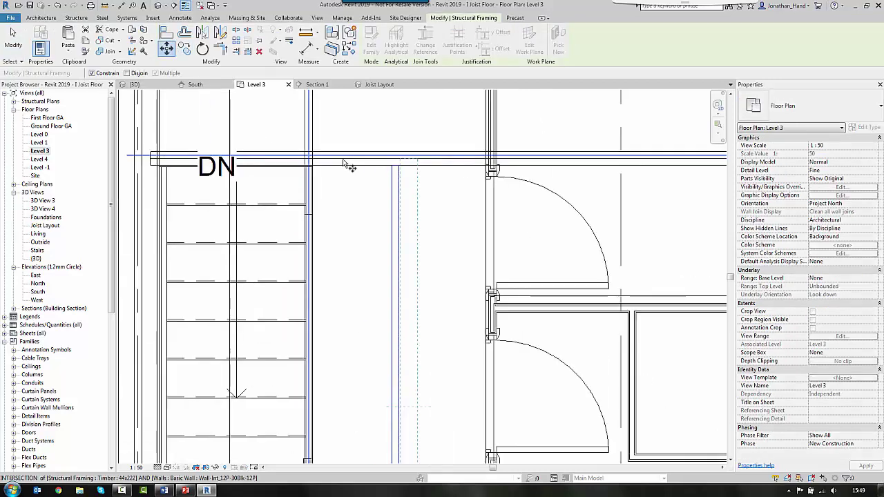
{"action": "scroll", "coordinate": [319, 166], "scroll_direction": "up", "scroll_amount": 4}
{"action": "left_click", "coordinate": [289, 179]}
{"action": "scroll", "coordinate": [354, 183], "scroll_direction": "down", "scroll_amount": 6}
{"action": "key", "text": "Escape"}
Copy the connecting timber by its own width away from the stair to form a double trimmer
{"action": "left_click", "coordinate": [346, 201]}
{"action": "left_click", "coordinate": [184, 48]}
{"action": "scroll", "coordinate": [352, 197], "scroll_direction": "up", "scroll_amount": 4}
{"action": "scroll", "coordinate": [354, 202], "scroll_direction": "up", "scroll_amount": 3}
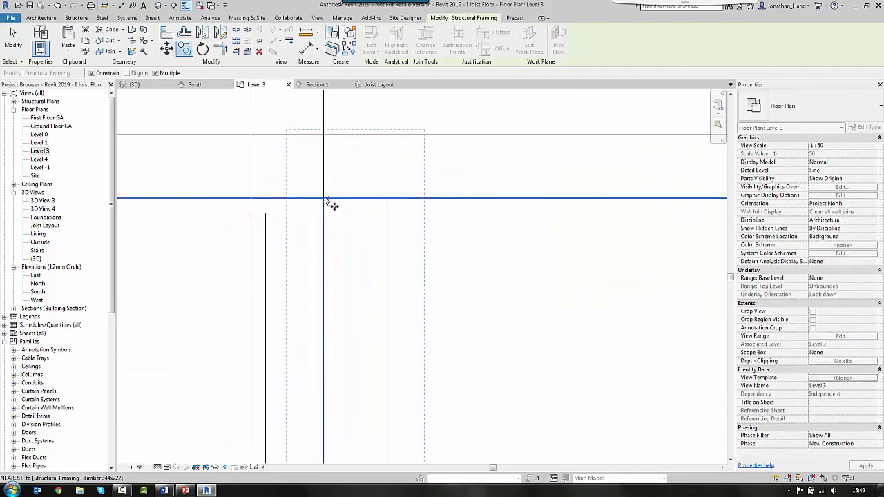
{"action": "scroll", "coordinate": [377, 197], "scroll_direction": "down", "scroll_amount": 5}
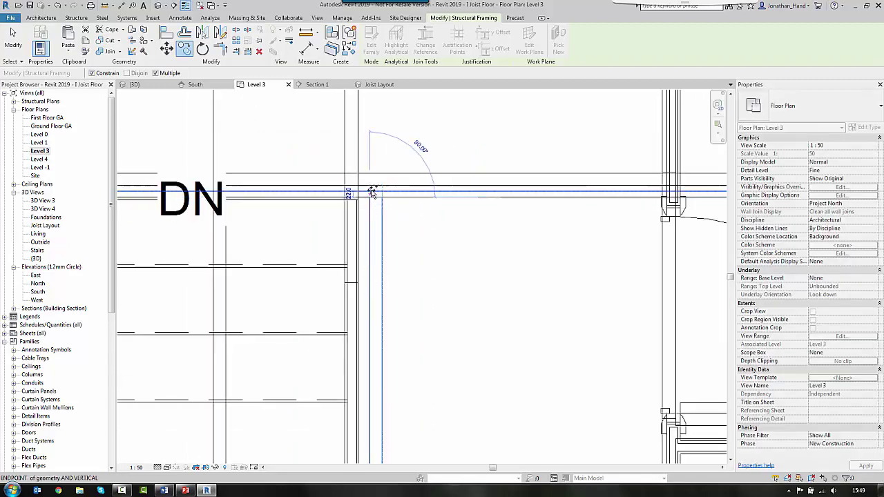
{"action": "key", "text": "Escape"}
{"action": "key", "text": "Escape"}
Extend the party-wall ends of both timbers at the head of the stair to the cavity face of the wall's inner leaf
{"action": "scroll", "coordinate": [207, 193], "scroll_direction": "up", "scroll_amount": 8}
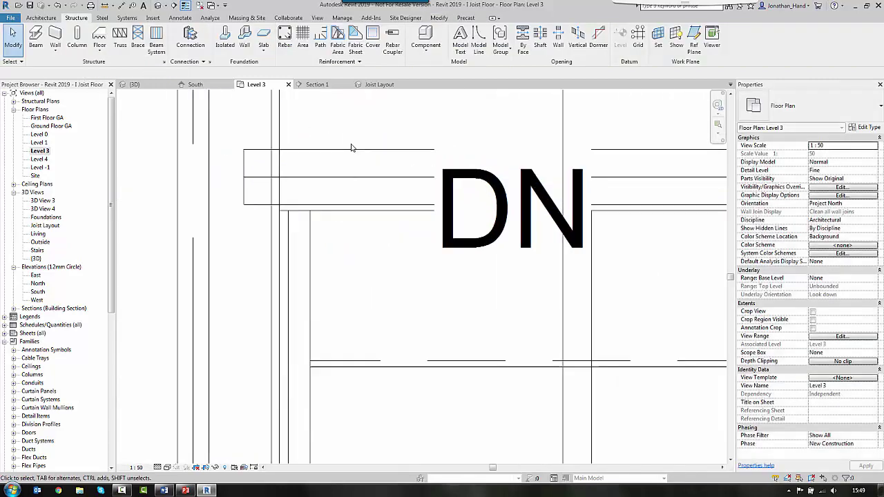
{"action": "left_click", "coordinate": [254, 169]}
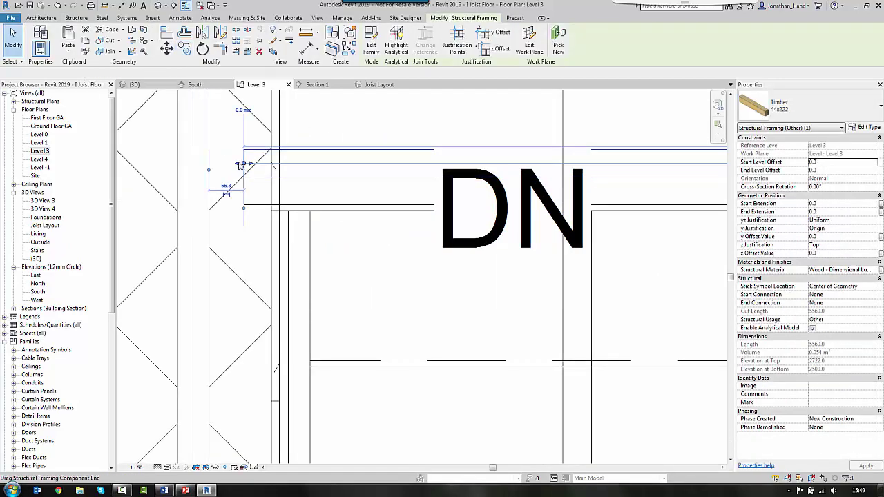
{"action": "left_click_drag", "start_coordinate": [217, 164], "coordinate": [209, 165]}
{"action": "left_click", "coordinate": [254, 205]}
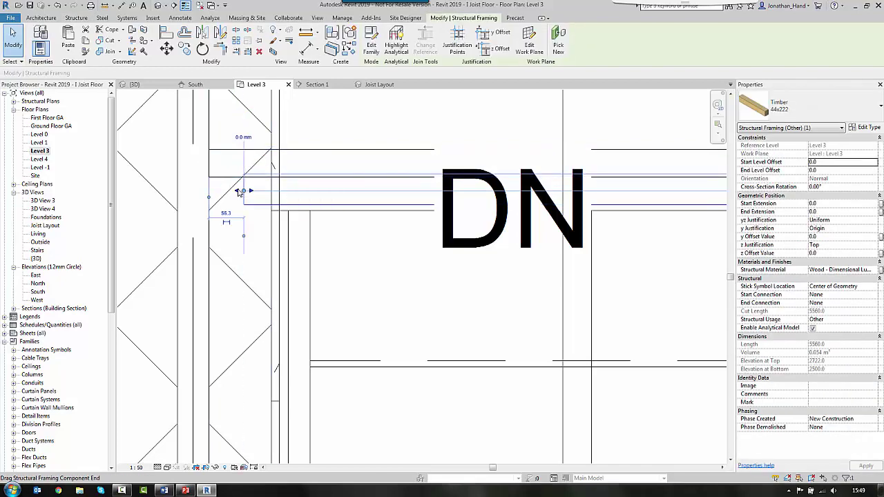
{"action": "left_click_drag", "start_coordinate": [239, 192], "coordinate": [211, 190]}
Extend the party-wall ends of both timbers at the foot of the stair to the cavity face of the wall's inner leaf
{"action": "scroll", "coordinate": [227, 159], "scroll_direction": "down", "scroll_amount": 2}
{"action": "key", "text": "Escape"}
{"action": "scroll", "coordinate": [276, 156], "scroll_direction": "down", "scroll_amount": 3}
{"action": "middle_click_drag", "start_coordinate": [248, 397], "coordinate": [219, 245]}
{"action": "scroll", "coordinate": [219, 241], "scroll_direction": "up", "scroll_amount": 5}
{"action": "left_click", "coordinate": [327, 168]}
{"action": "key", "text": "Escape"}
{"action": "left_click", "coordinate": [324, 165]}
{"action": "scroll", "coordinate": [323, 165], "scroll_direction": "up", "scroll_amount": 2}
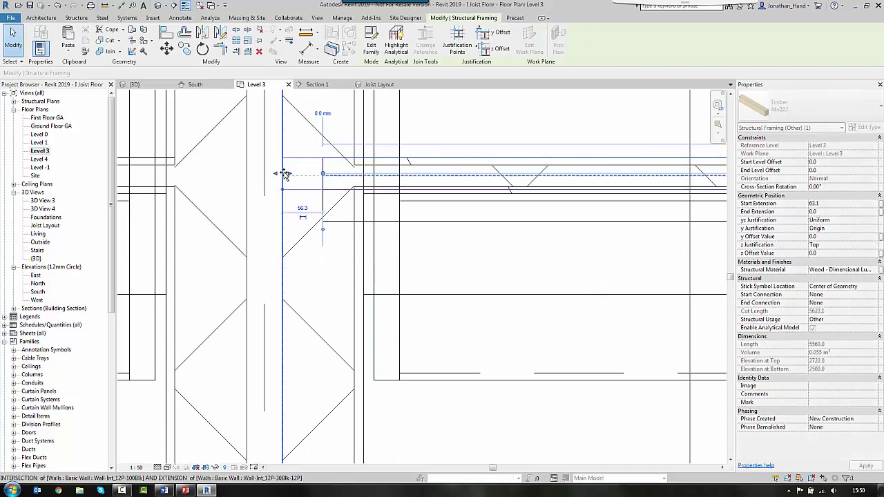
{"action": "key", "text": "Escape"}
{"action": "left_click", "coordinate": [325, 202]}
{"action": "key", "text": "Escape"}
{"action": "left_click", "coordinate": [326, 216]}
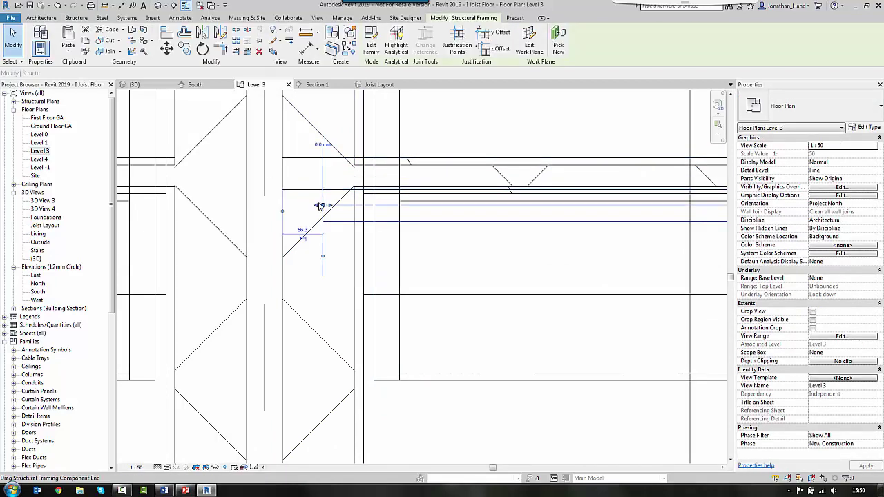
{"action": "left_click_drag", "start_coordinate": [321, 205], "coordinate": [282, 206]}
{"action": "key", "text": "Escape"}
{"action": "scroll", "coordinate": [280, 205], "scroll_direction": "down", "scroll_amount": 2}
In the Joist Layout 3D view, create parts from the five exterior walls around the front, side and rear of the house
{"action": "double_click", "coordinate": [40, 227]}
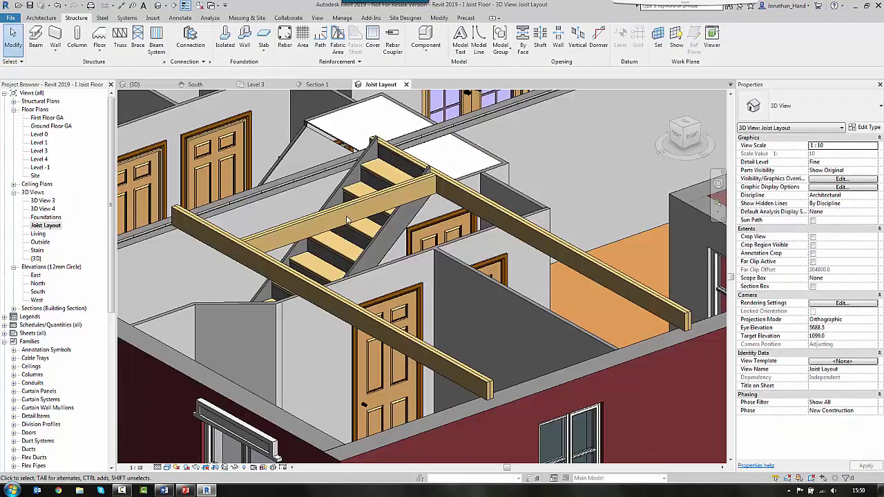
{"action": "scroll", "coordinate": [363, 201], "scroll_direction": "down", "scroll_amount": 3}
{"action": "middle_click_drag", "start_coordinate": [362, 294], "coordinate": [326, 284], "text": "shift"}
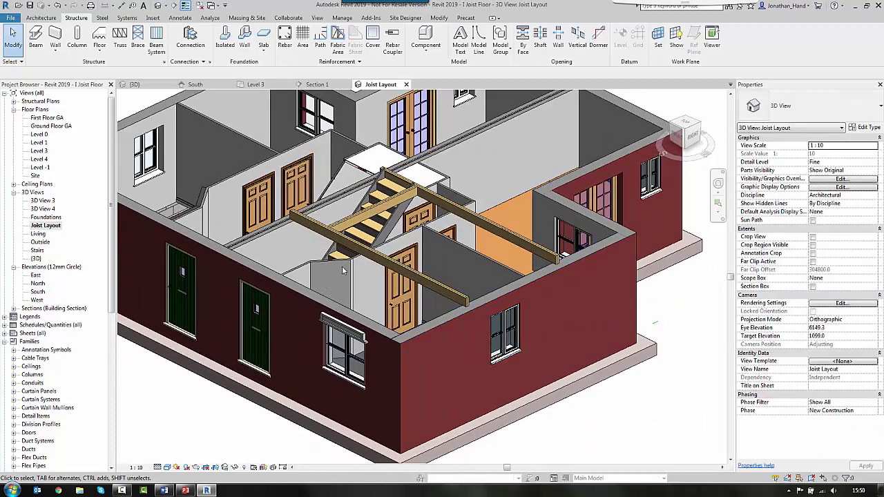
{"action": "left_click", "coordinate": [311, 311]}
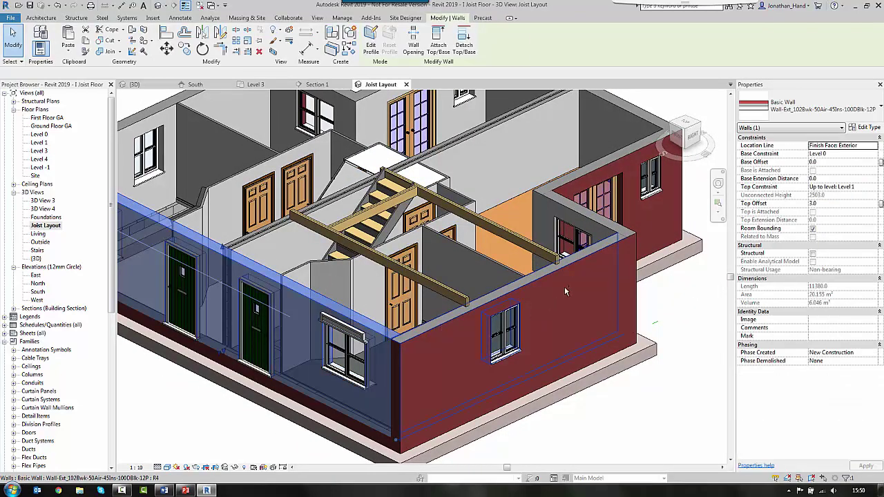
{"action": "left_click", "coordinate": [574, 274], "text": "ctrl"}
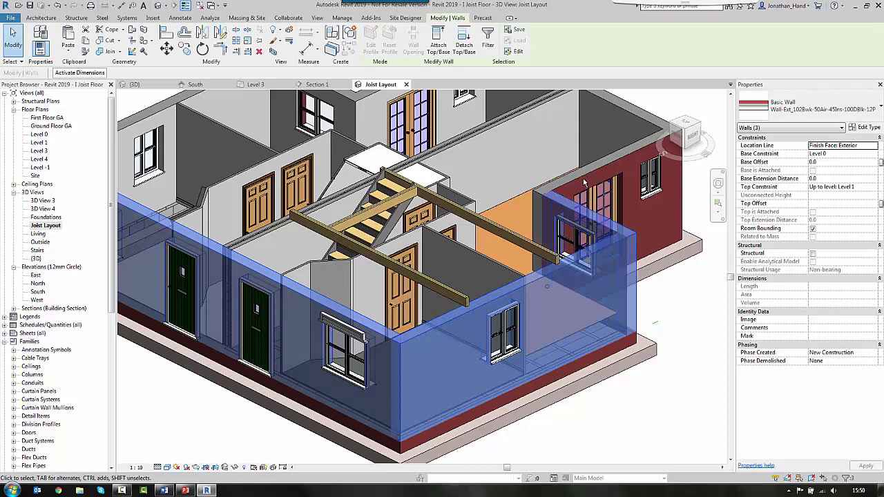
{"action": "left_click", "coordinate": [584, 179], "text": "ctrl"}
{"action": "left_click", "coordinate": [609, 132], "text": "ctrl"}
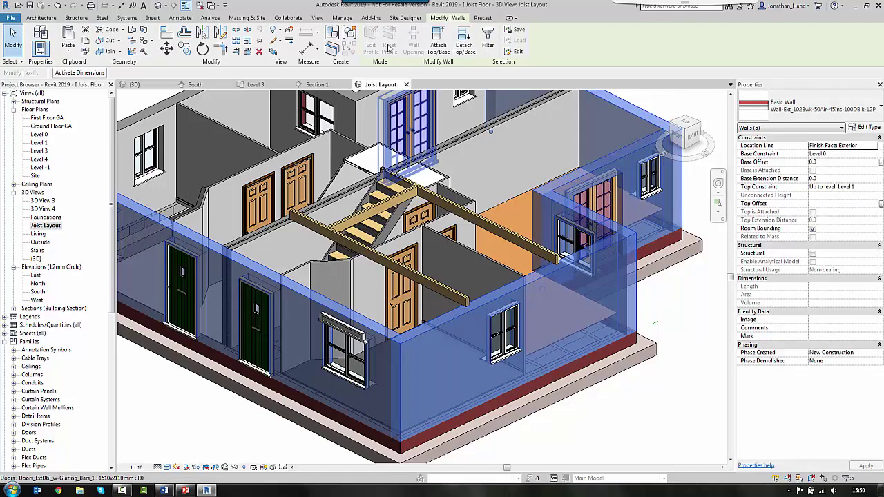
{"action": "left_click", "coordinate": [332, 50]}
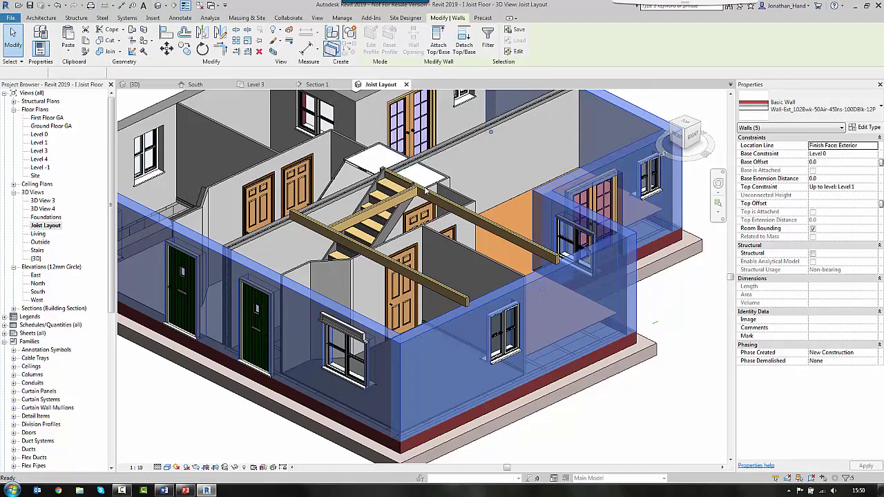
{"action": "scroll", "coordinate": [491, 293], "scroll_direction": "up", "scroll_amount": 10}
{"action": "key", "text": "Escape"}
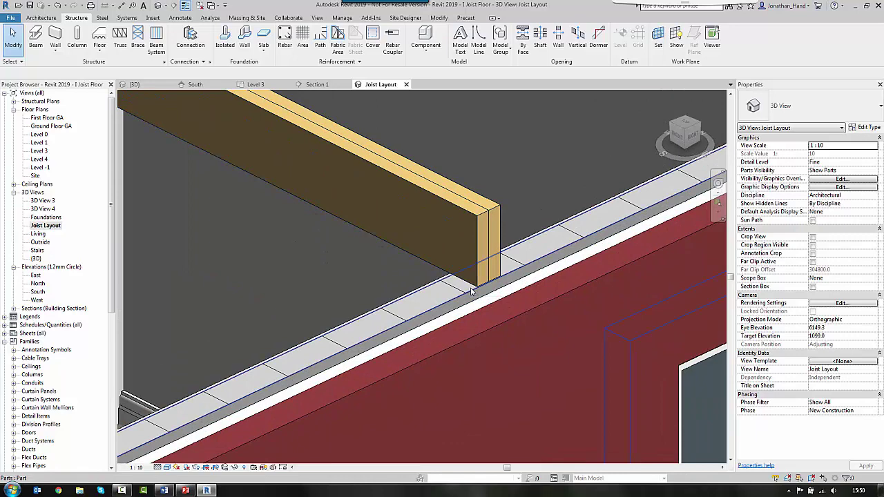
{"action": "scroll", "coordinate": [471, 290], "scroll_direction": "down", "scroll_amount": 10}
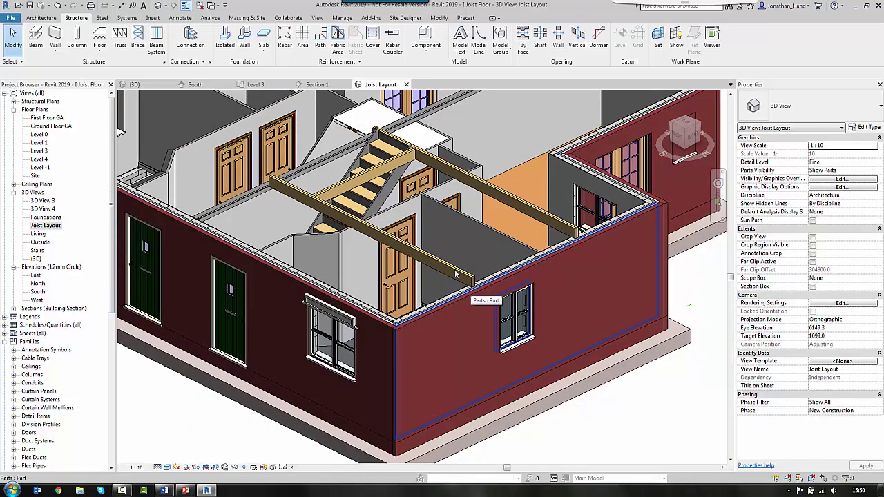
{"action": "middle_click_drag", "start_coordinate": [483, 349], "coordinate": [392, 281]}
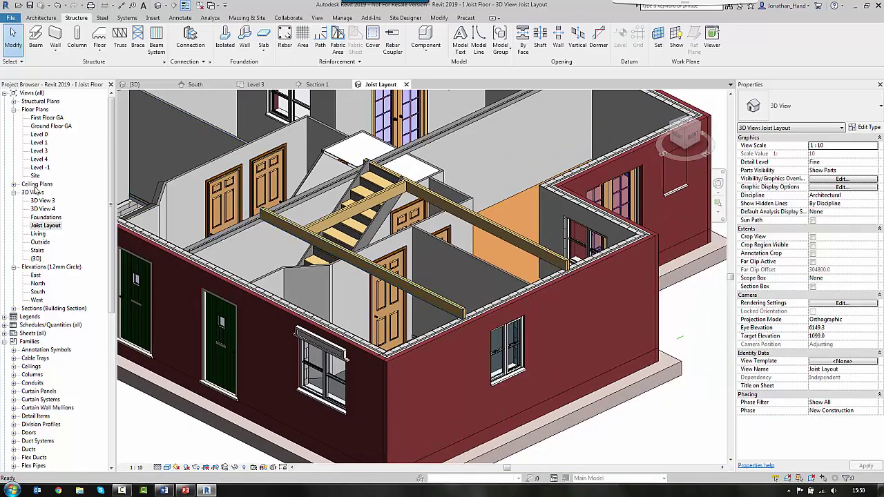
In the Level 3 plan, copy the outer trimmer at the head of the stair 400 mm away from the stair
{"action": "double_click", "coordinate": [40, 150]}
{"action": "scroll", "coordinate": [366, 229], "scroll_direction": "up", "scroll_amount": 5}
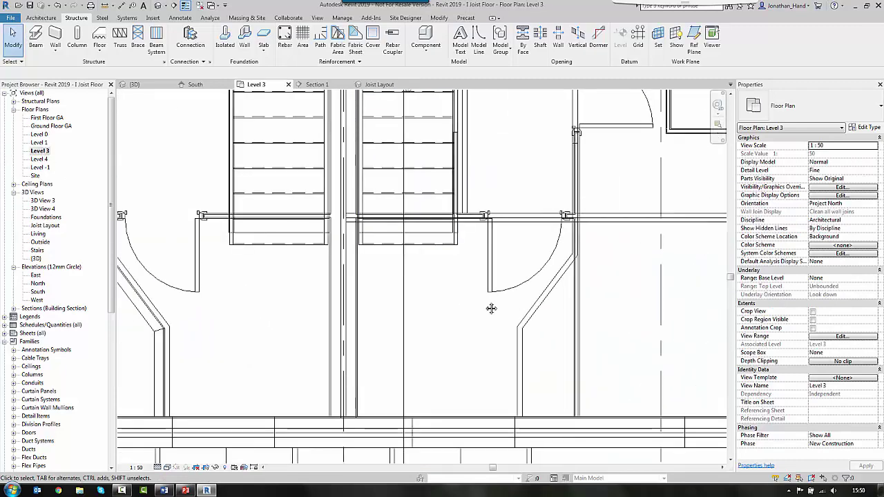
{"action": "scroll", "coordinate": [374, 263], "scroll_direction": "down", "scroll_amount": 2}
{"action": "middle_click_drag", "start_coordinate": [418, 266], "coordinate": [437, 346]}
{"action": "middle_click_drag", "start_coordinate": [333, 185], "coordinate": [364, 274]}
{"action": "scroll", "coordinate": [324, 199], "scroll_direction": "up", "scroll_amount": 3}
{"action": "left_click", "coordinate": [397, 237]}
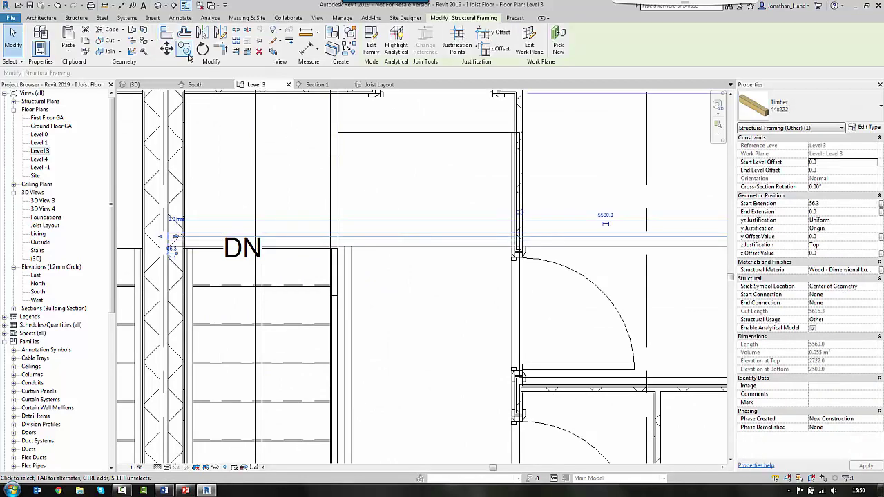
{"action": "left_click", "coordinate": [167, 48]}
{"action": "scroll", "coordinate": [165, 232], "scroll_direction": "up", "scroll_amount": 3}
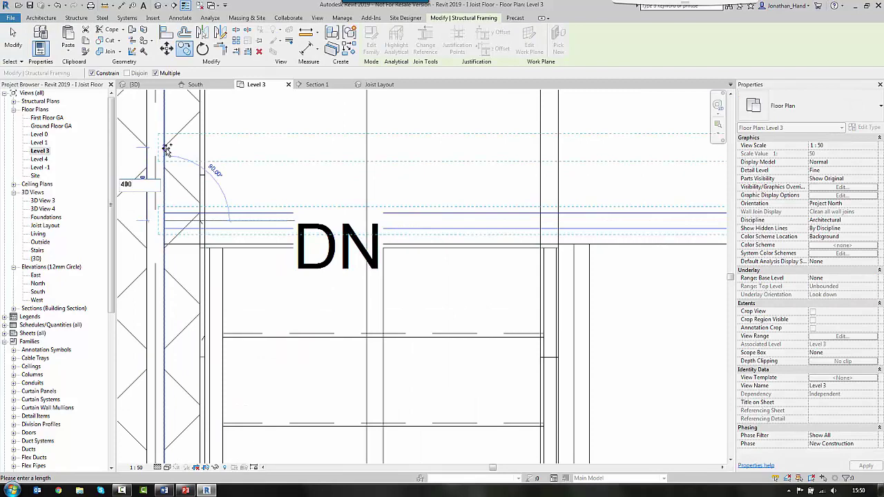
{"action": "left_click", "coordinate": [167, 150]}
{"action": "scroll", "coordinate": [168, 132], "scroll_direction": "down", "scroll_amount": 5}
{"action": "key", "text": "Escape"}
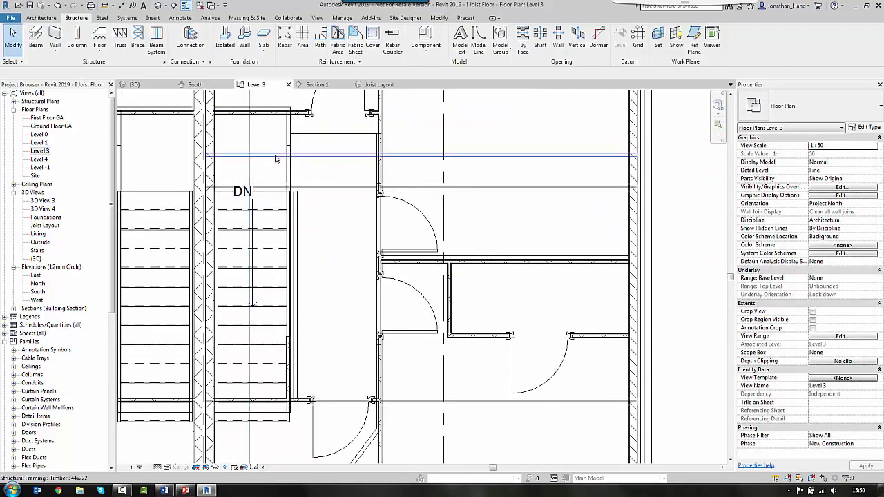
Change the copied timber's type to Plywood Web Joist 44X222
{"action": "left_click", "coordinate": [275, 157]}
{"action": "left_click", "coordinate": [808, 107]}
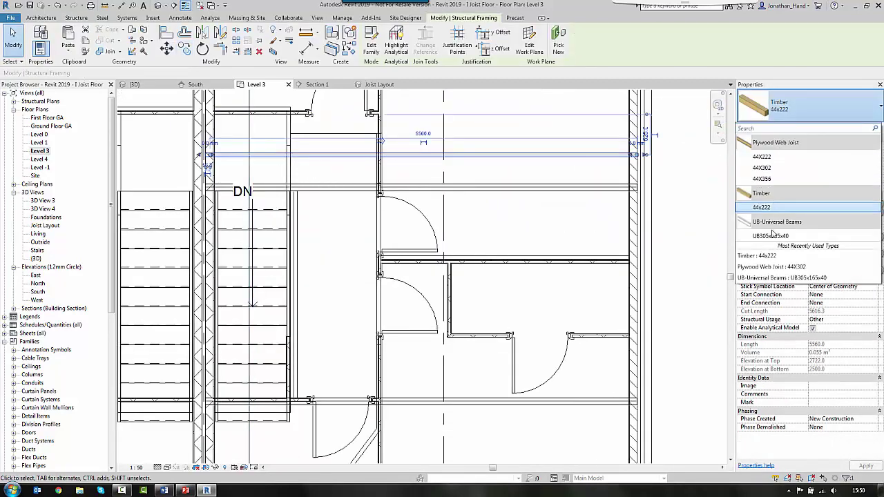
{"action": "left_click", "coordinate": [761, 157]}
{"action": "scroll", "coordinate": [391, 220], "scroll_direction": "down", "scroll_amount": 1}
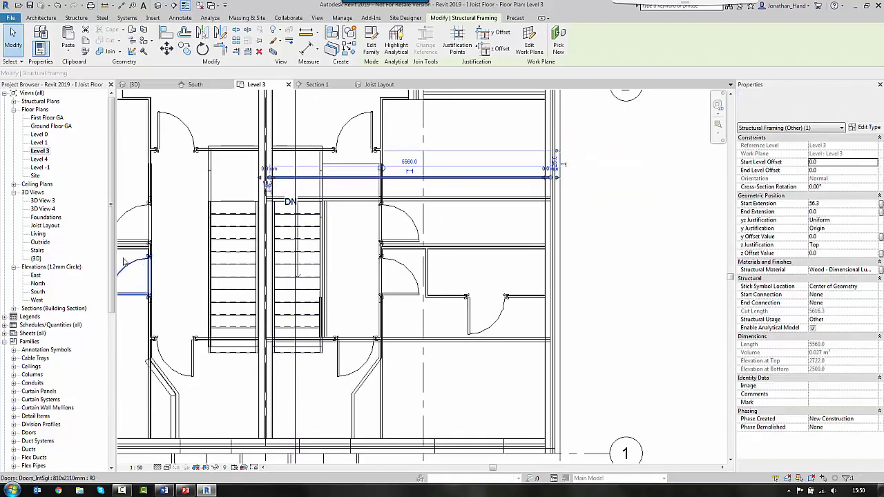
In the Joist Layout 3D view, examine the new I-joist's profile and its bearing on the exterior wall beside the trimmers
{"action": "double_click", "coordinate": [45, 226]}
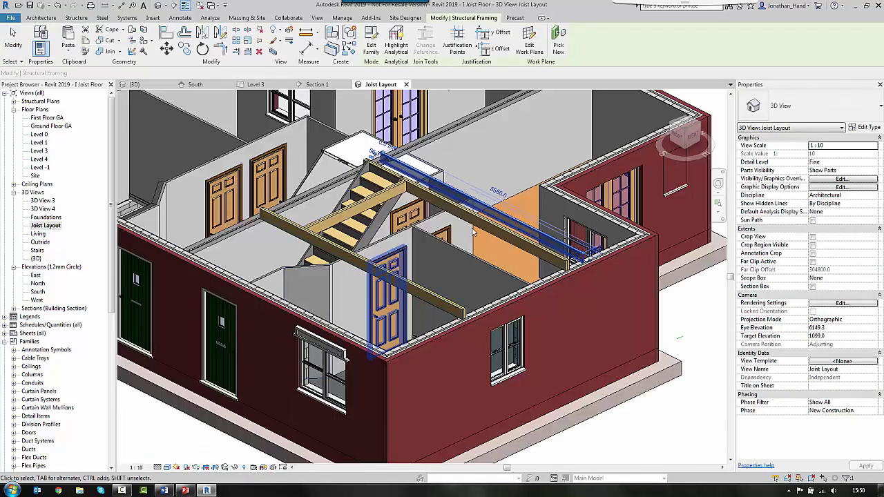
{"action": "scroll", "coordinate": [668, 338], "scroll_direction": "up", "scroll_amount": 4}
{"action": "left_click", "coordinate": [668, 338]}
{"action": "scroll", "coordinate": [515, 293], "scroll_direction": "up", "scroll_amount": 2}
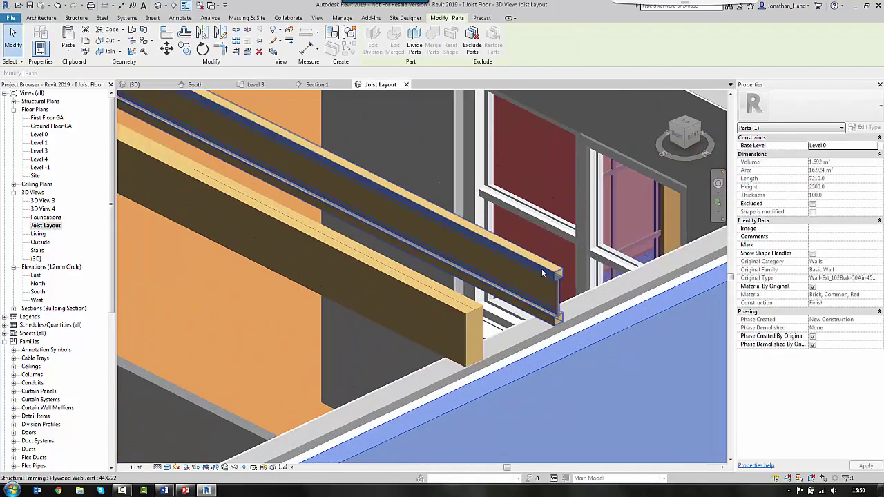
{"action": "left_click", "coordinate": [536, 276]}
{"action": "scroll", "coordinate": [536, 276], "scroll_direction": "down", "scroll_amount": 1}
{"action": "key", "text": "Escape"}
{"action": "scroll", "coordinate": [549, 281], "scroll_direction": "down", "scroll_amount": 8}
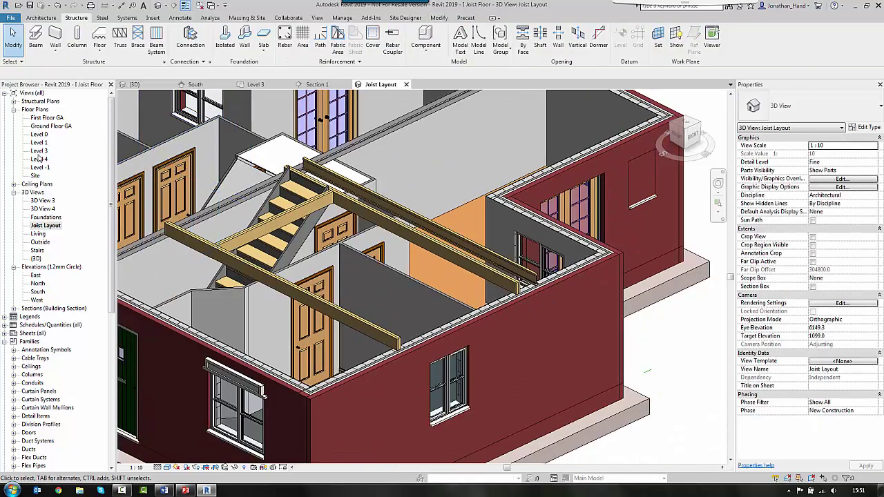
In the Level 3 plan, make five successive copies of the I-joist at 400 mm spacing away from the stair, past grid line 2
{"action": "double_click", "coordinate": [38, 151]}
{"action": "scroll", "coordinate": [397, 241], "scroll_direction": "up", "scroll_amount": 4}
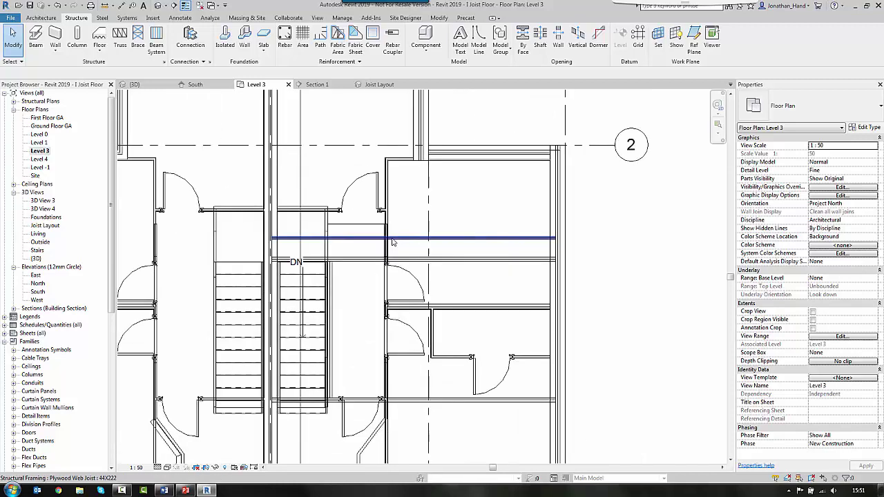
{"action": "scroll", "coordinate": [397, 242], "scroll_direction": "up", "scroll_amount": 1}
{"action": "left_click", "coordinate": [397, 240]}
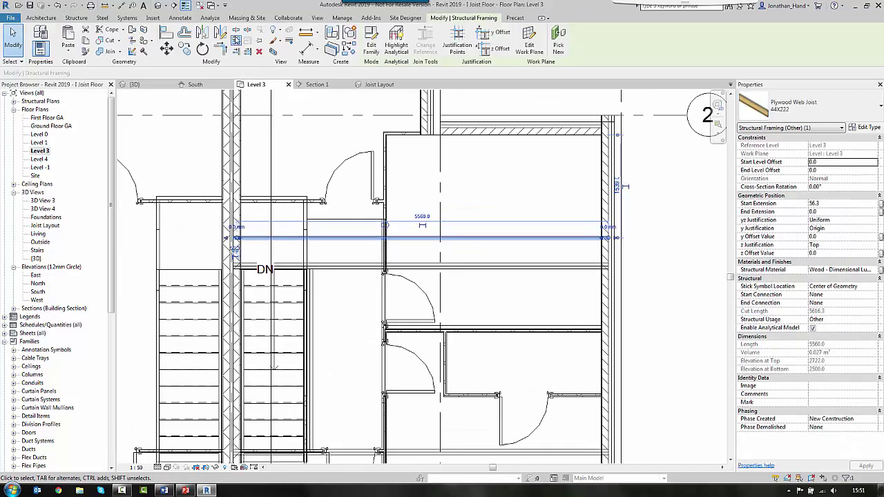
{"action": "left_click", "coordinate": [183, 50]}
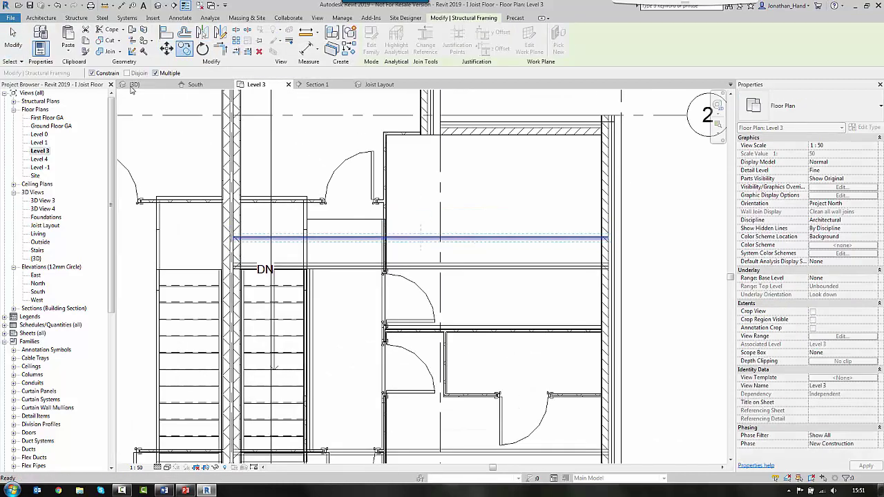
{"action": "scroll", "coordinate": [240, 220], "scroll_direction": "up", "scroll_amount": 5}
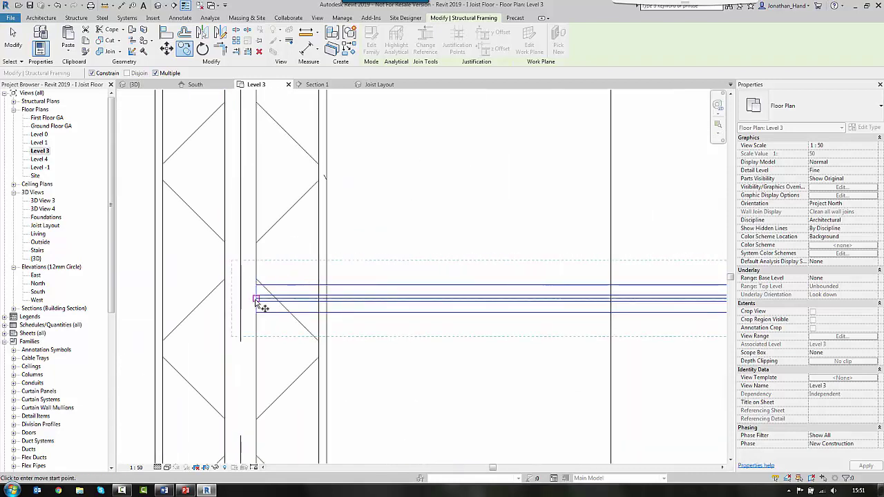
{"action": "left_click", "coordinate": [256, 300]}
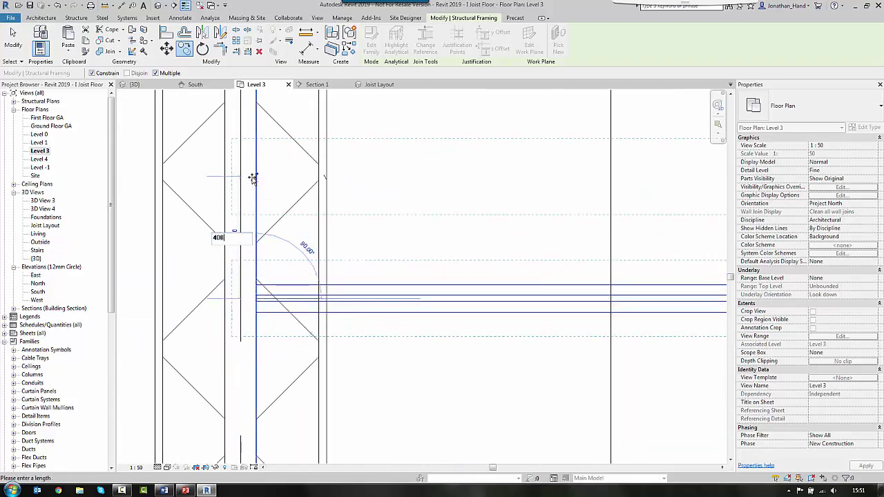
{"action": "scroll", "coordinate": [253, 178], "scroll_direction": "down", "scroll_amount": 4}
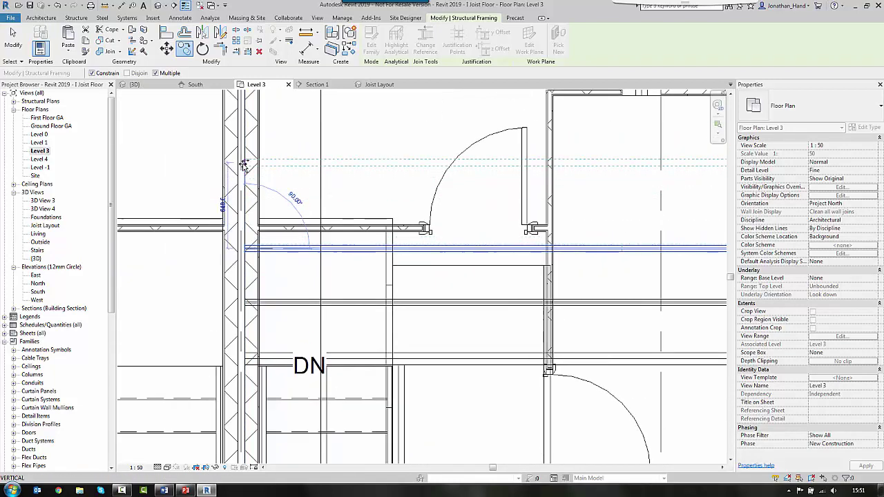
{"action": "type", "text": "400"}
{"action": "key", "text": "Return"}
{"action": "middle_click_drag", "start_coordinate": [243, 116], "coordinate": [240, 230]}
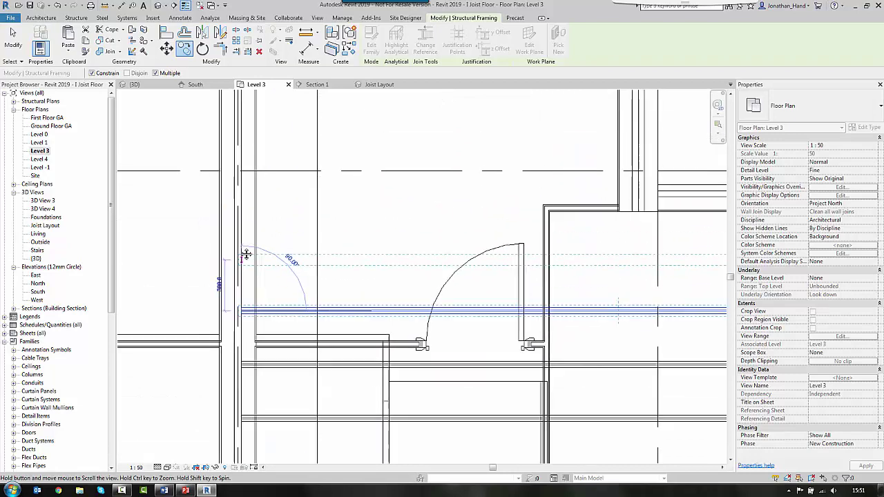
{"action": "type", "text": "400"}
{"action": "key", "text": "Return"}
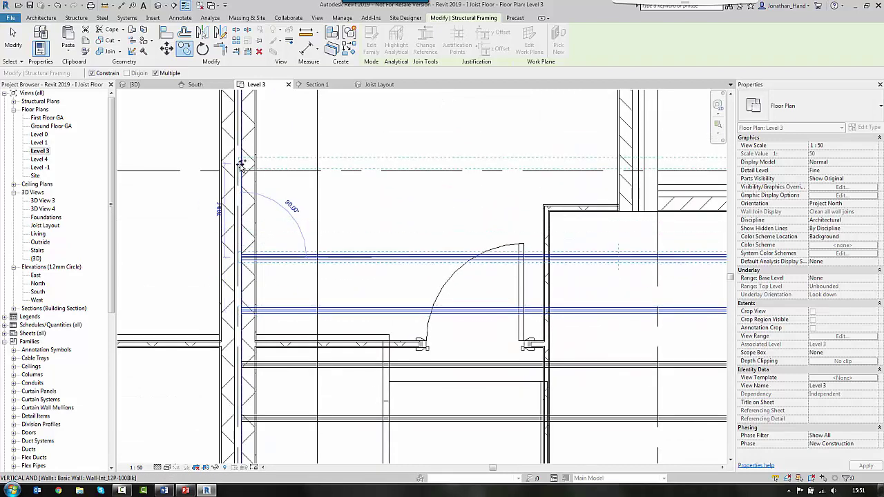
{"action": "key", "text": "Return"}
{"action": "middle_click_drag", "start_coordinate": [245, 147], "coordinate": [242, 278]}
{"action": "key", "text": "Return"}
{"action": "scroll", "coordinate": [245, 207], "scroll_direction": "down", "scroll_amount": 3}
{"action": "key", "text": "Escape"}
{"action": "key", "text": "Escape"}
{"action": "scroll", "coordinate": [419, 268], "scroll_direction": "up", "scroll_amount": 3}
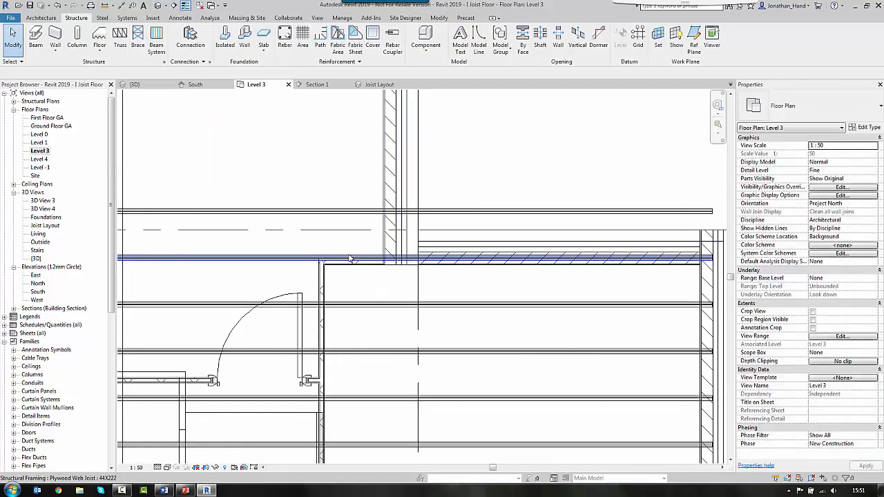
Shorten the joist lying along the rear wall near grid 2, pulling its outer end back to the rear wing's side-wall inner leaf
{"action": "left_click", "coordinate": [449, 259]}
{"action": "middle_click_drag", "start_coordinate": [511, 260], "coordinate": [407, 257]}
{"action": "left_click", "coordinate": [575, 254]}
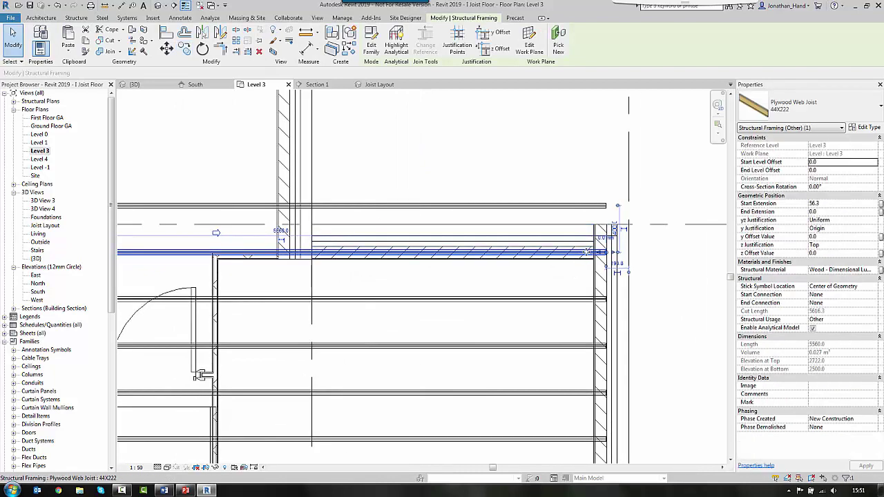
{"action": "scroll", "coordinate": [603, 252], "scroll_direction": "up", "scroll_amount": 2}
{"action": "left_click_drag", "start_coordinate": [603, 252], "coordinate": [125, 250]}
{"action": "left_click", "coordinate": [296, 308]}
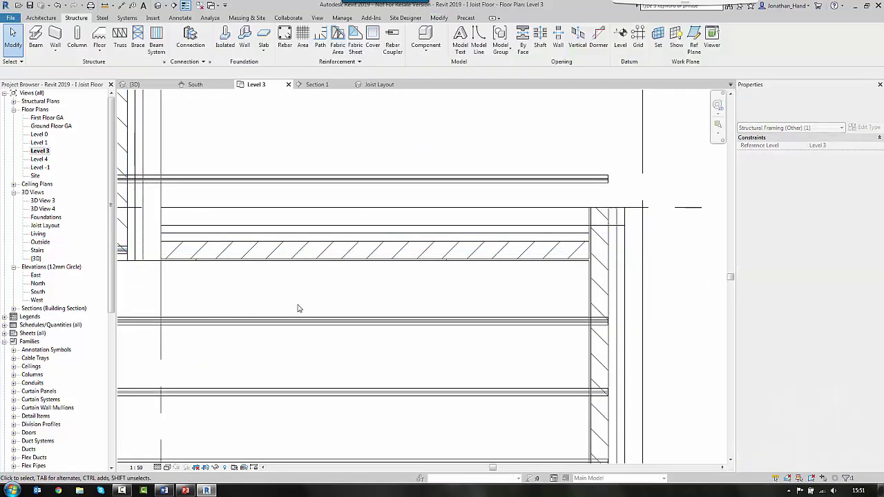
Shorten the last joist beyond grid 2 so its outer end bears on the inner leaf of the rear wing's side wall
{"action": "middle_click_drag", "start_coordinate": [298, 308], "coordinate": [554, 308]}
{"action": "left_click", "coordinate": [499, 181]}
{"action": "scroll", "coordinate": [499, 171], "scroll_direction": "down", "scroll_amount": 2}
{"action": "middle_click_drag", "start_coordinate": [707, 176], "coordinate": [605, 198]}
{"action": "scroll", "coordinate": [604, 198], "scroll_direction": "up", "scroll_amount": 2}
{"action": "left_click_drag", "start_coordinate": [606, 200], "coordinate": [184, 204]}
{"action": "left_click", "coordinate": [292, 142]}
{"action": "scroll", "coordinate": [432, 169], "scroll_direction": "down", "scroll_amount": 2}
Copy the shortened joist beyond grid 2 eight times at 400 mm spacing towards grid 3 to fill the rear wing
{"action": "middle_click_drag", "start_coordinate": [432, 169], "coordinate": [649, 220]}
{"action": "scroll", "coordinate": [598, 224], "scroll_direction": "down", "scroll_amount": 1}
{"action": "left_click", "coordinate": [442, 233]}
{"action": "middle_click_drag", "start_coordinate": [419, 139], "coordinate": [308, 273]}
{"action": "key", "text": "m"}
{"action": "key", "text": "v"}
{"action": "left_click", "coordinate": [315, 364]}
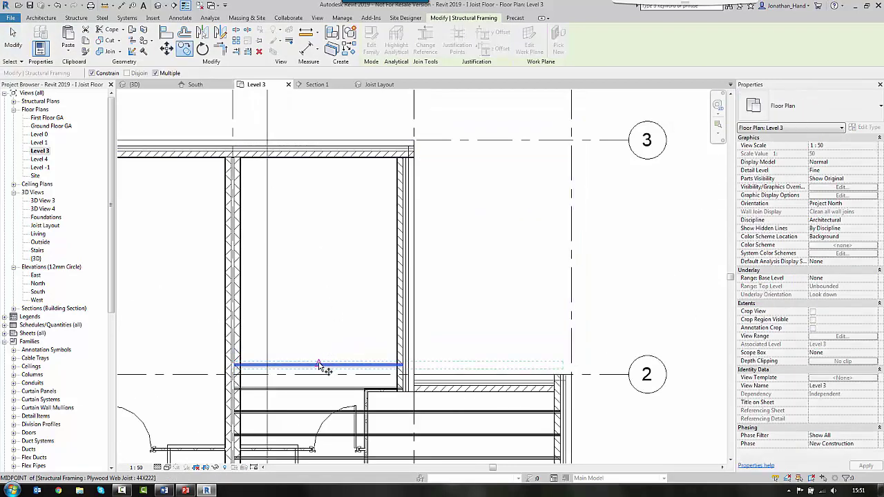
{"action": "key", "text": "Return"}
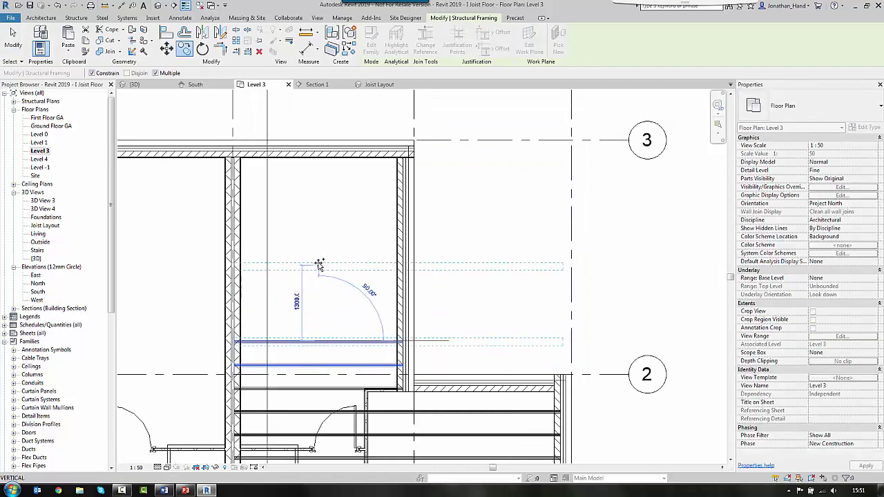
{"action": "type", "text": "400"}
{"action": "key", "text": "Return"}
{"action": "type", "text": "400"}
{"action": "key", "text": "Return"}
{"action": "type", "text": "400"}
{"action": "key", "text": "Return"}
{"action": "type", "text": "4"}
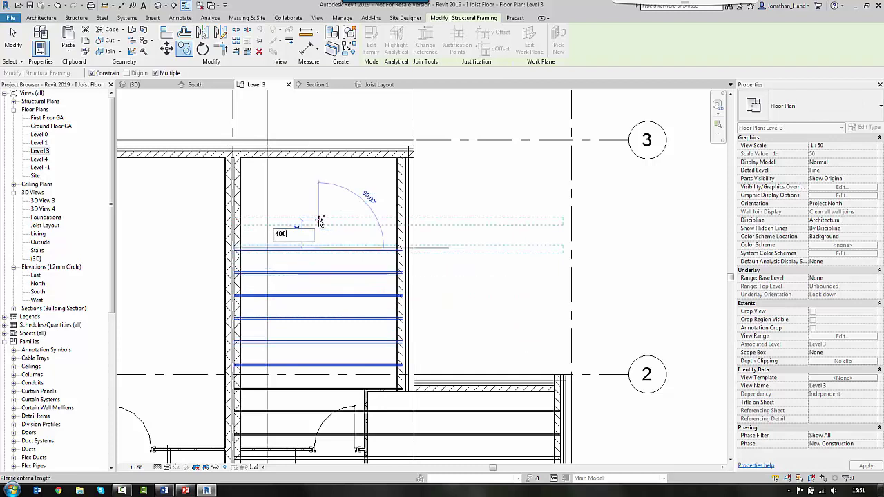
{"action": "type", "text": "00"}
{"action": "key", "text": "Return"}
{"action": "type", "text": "400"}
{"action": "key", "text": "Return"}
{"action": "type", "text": "400"}
{"action": "key", "text": "Return"}
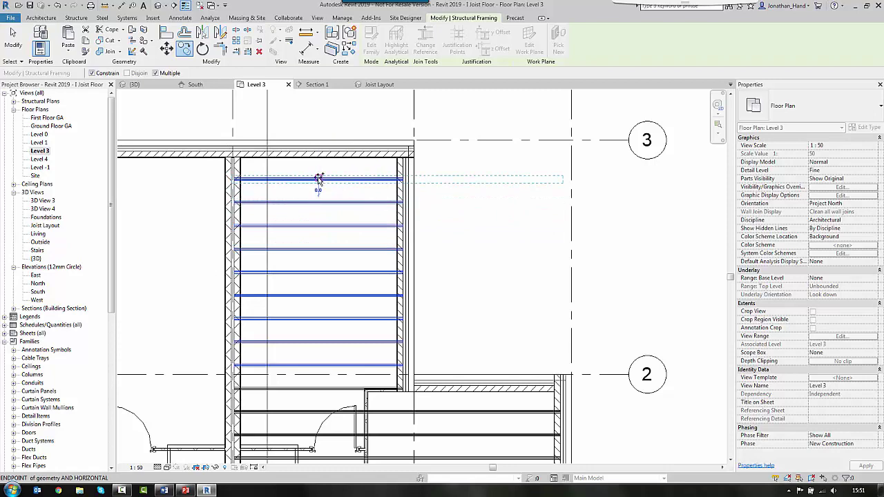
{"action": "scroll", "coordinate": [319, 179], "scroll_direction": "down", "scroll_amount": 3}
{"action": "key", "text": "Escape"}
{"action": "key", "text": "Escape"}
Copy the full-length I-joist nearest the stair-head trimmers 800 mm across them towards the foot of the stair
{"action": "middle_click_drag", "start_coordinate": [332, 318], "coordinate": [324, 171]}
{"action": "scroll", "coordinate": [322, 203], "scroll_direction": "up", "scroll_amount": 3}
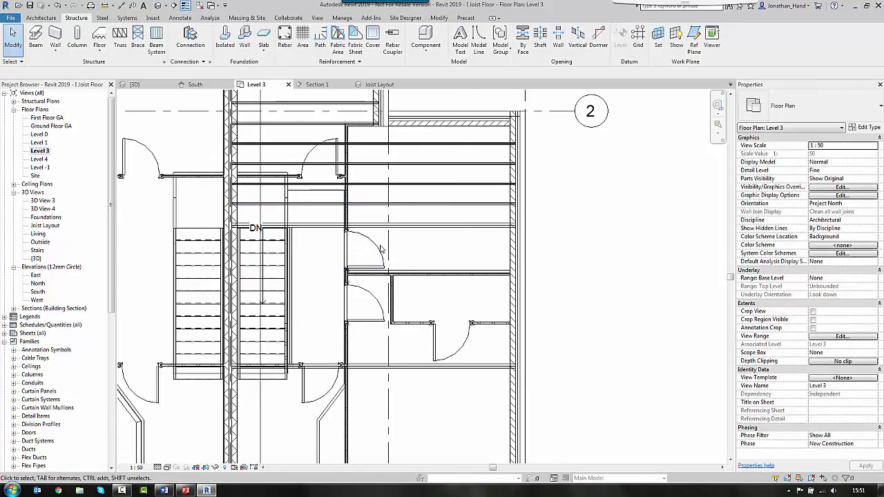
{"action": "scroll", "coordinate": [351, 237], "scroll_direction": "up", "scroll_amount": 1}
{"action": "left_click", "coordinate": [383, 206]}
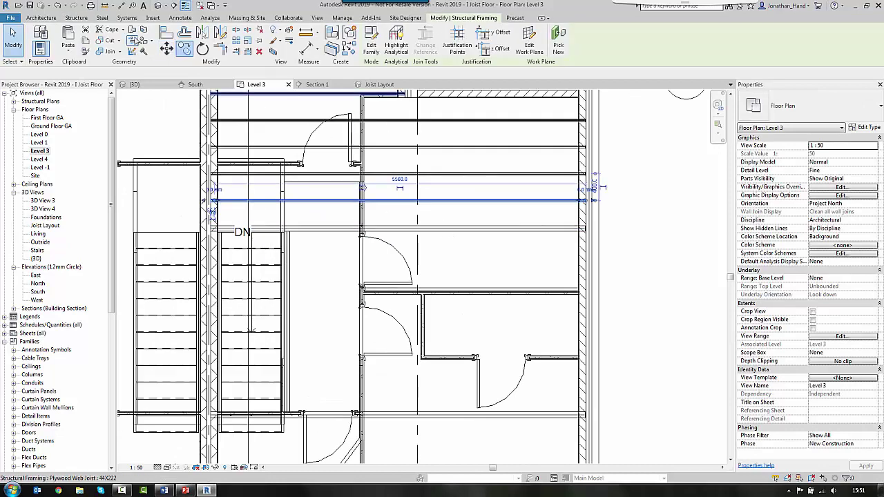
{"action": "key", "text": "c"}
{"action": "key", "text": "o"}
{"action": "left_click", "coordinate": [401, 201]}
{"action": "type", "text": "800"}
{"action": "key", "text": "Return"}
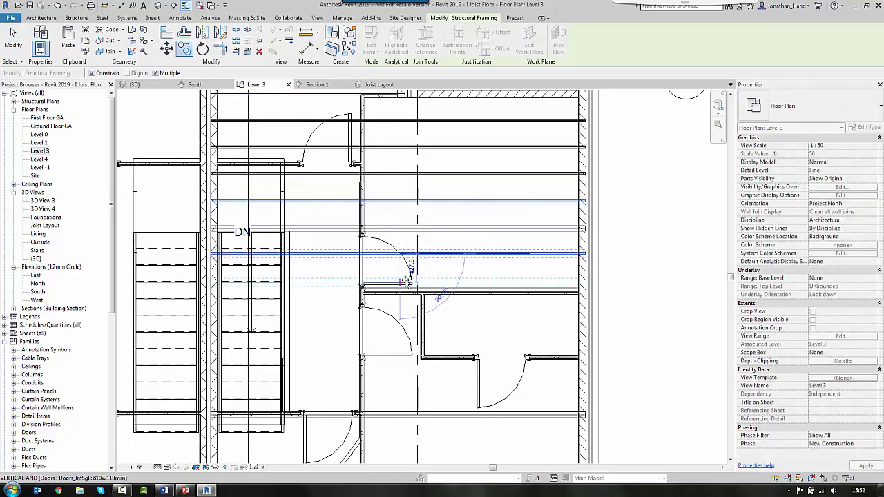
{"action": "key", "text": "Escape"}
{"action": "key", "text": "Escape"}
Shorten the new joist crossing the stair so its inner end stops at the trimmer alongside the stair opening
{"action": "left_click", "coordinate": [253, 254]}
{"action": "scroll", "coordinate": [242, 257], "scroll_direction": "up", "scroll_amount": 2}
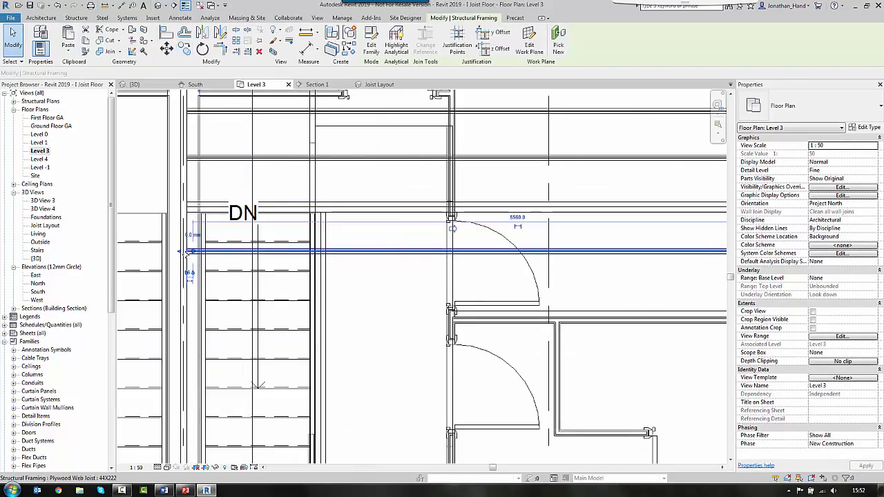
{"action": "left_click_drag", "start_coordinate": [183, 252], "coordinate": [330, 255]}
{"action": "left_click", "coordinate": [339, 277]}
{"action": "scroll", "coordinate": [322, 244], "scroll_direction": "down", "scroll_amount": 1}
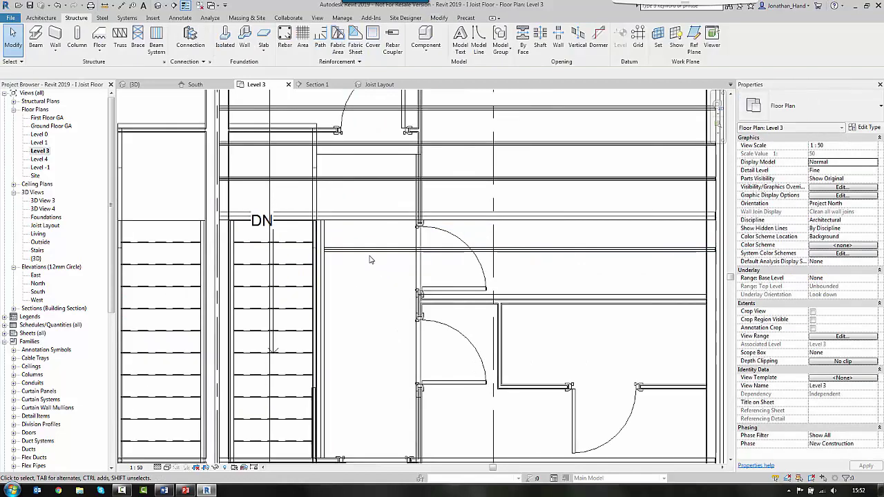
Copy the shortened I-joist beside the stair opening five times at 400 mm spacing towards grid 1
{"action": "left_click", "coordinate": [367, 252]}
{"action": "key", "text": "Escape"}
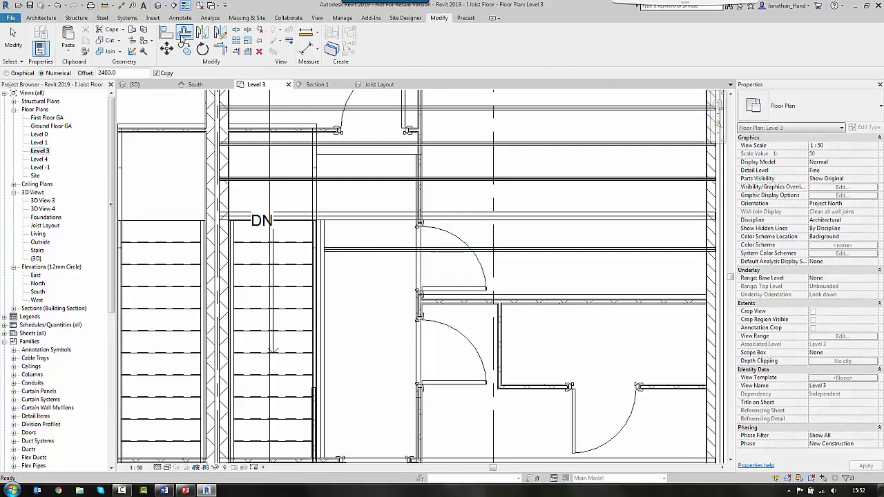
{"action": "left_click", "coordinate": [358, 255]}
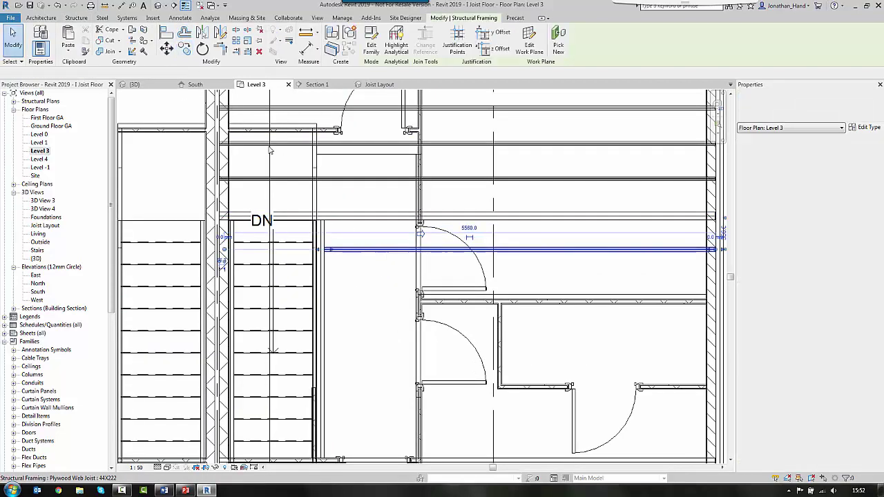
{"action": "key", "text": "c"}
{"action": "key", "text": "o"}
{"action": "left_click", "coordinate": [375, 249]}
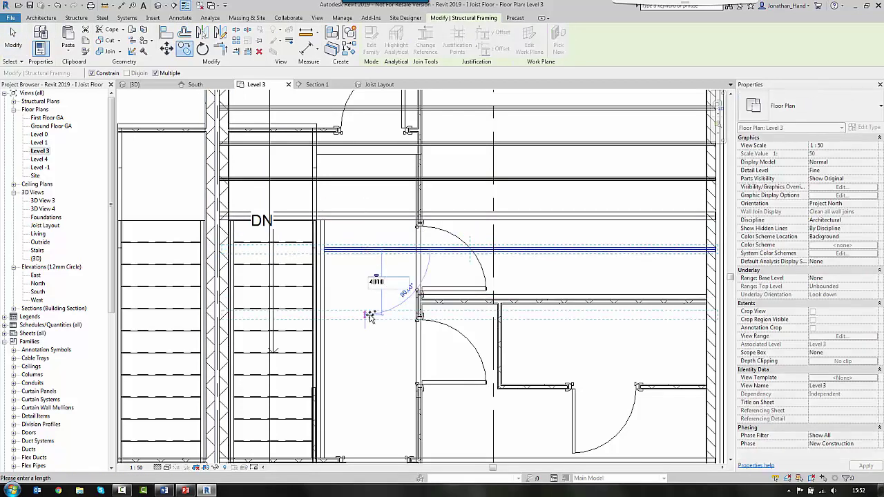
{"action": "scroll", "coordinate": [370, 316], "scroll_direction": "down", "scroll_amount": 2}
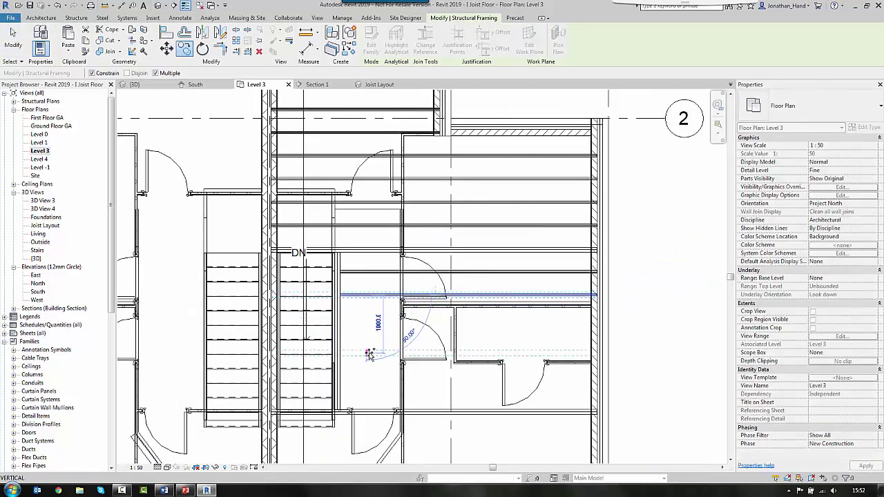
{"action": "key", "text": "Return"}
{"action": "type", "text": "400"}
{"action": "key", "text": "Return"}
{"action": "key", "text": "Return"}
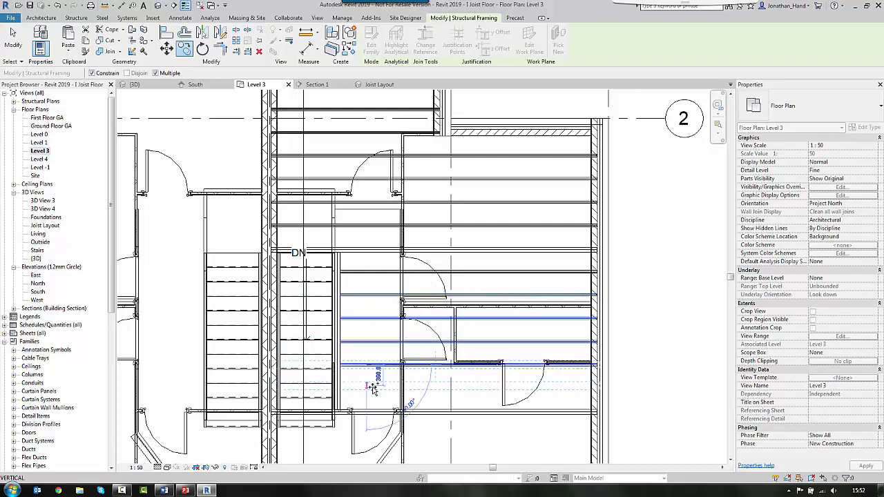
{"action": "key", "text": "Return"}
{"action": "middle_click_drag", "start_coordinate": [373, 389], "coordinate": [368, 198]}
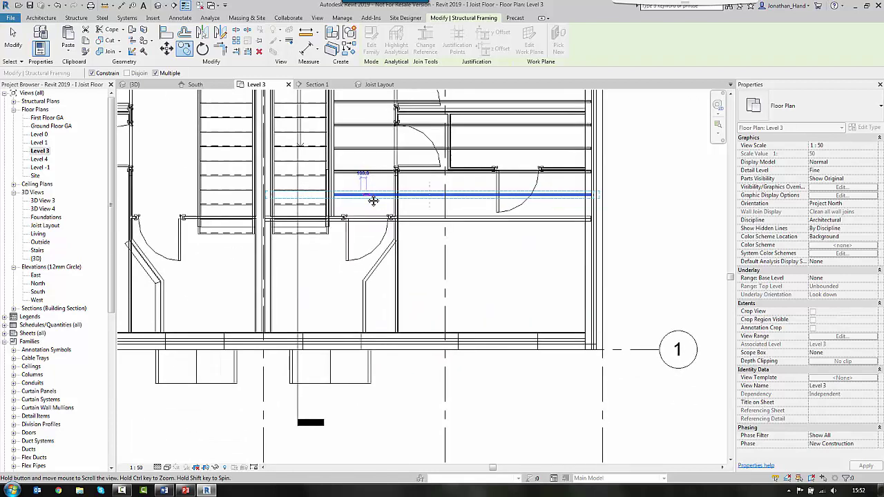
{"action": "key", "text": "Escape"}
{"action": "key", "text": "Escape"}
Copy the solid timber joist at the foot of the stair towards grid 1 and change the copy to the 44X222 Plywood Web Joist type
{"action": "scroll", "coordinate": [356, 239], "scroll_direction": "up", "scroll_amount": 2}
{"action": "left_click", "coordinate": [366, 226]}
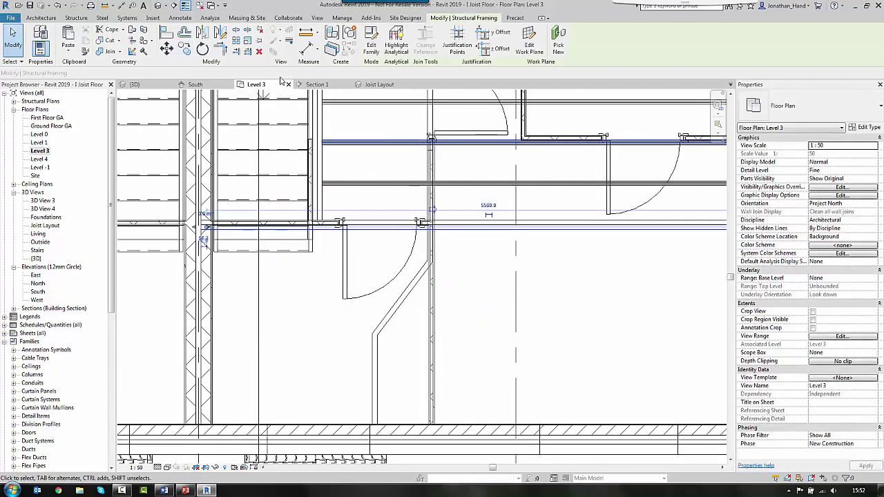
{"action": "left_click", "coordinate": [185, 50]}
{"action": "left_click", "coordinate": [375, 227]}
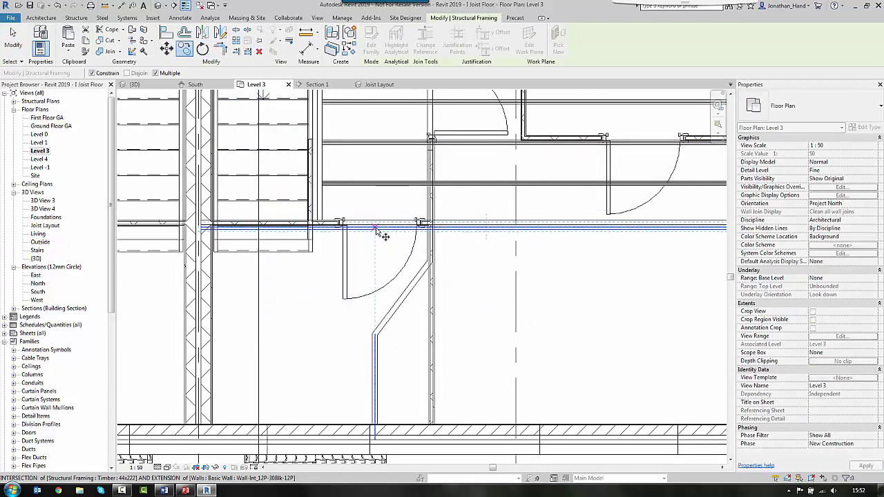
{"action": "left_click", "coordinate": [375, 266]}
{"action": "key", "text": "Escape"}
{"action": "left_click", "coordinate": [368, 274]}
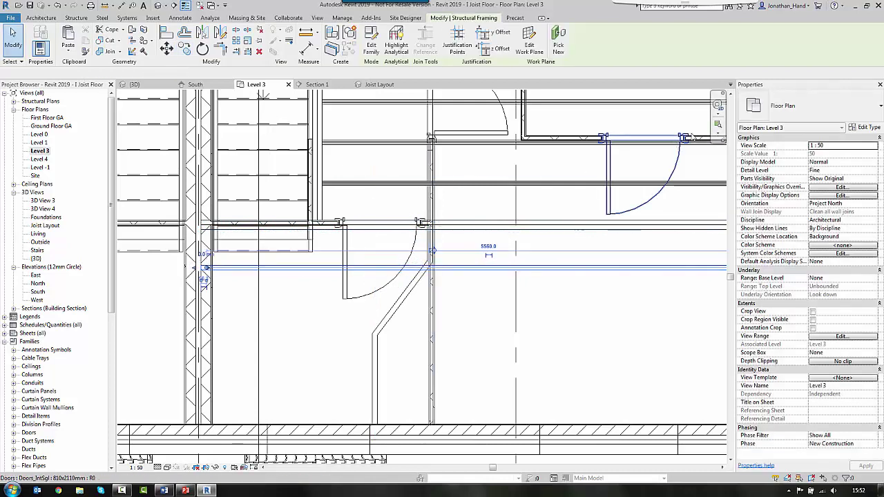
{"action": "left_click", "coordinate": [781, 107]}
{"action": "left_click", "coordinate": [762, 156]}
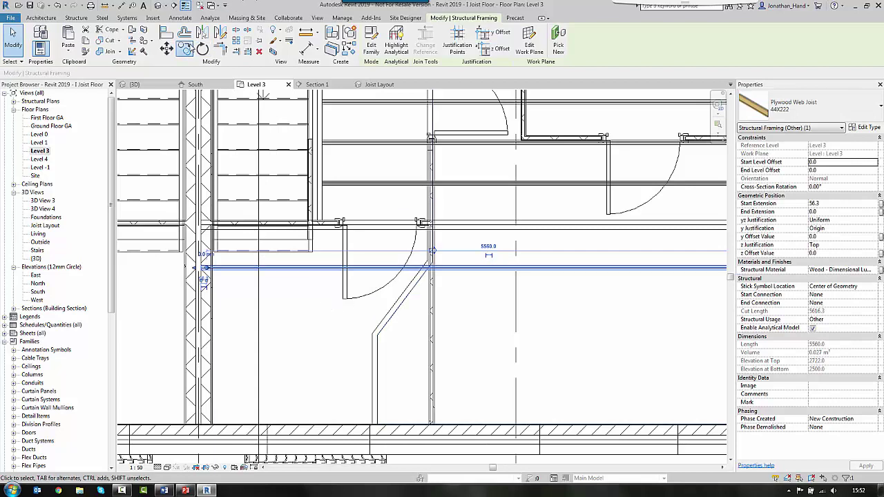
Copy the new full-length I-joist three times at 400 mm spacing towards the front wall on grid 1
{"action": "left_click", "coordinate": [185, 49]}
{"action": "left_click", "coordinate": [373, 267]}
{"action": "type", "text": "4"}
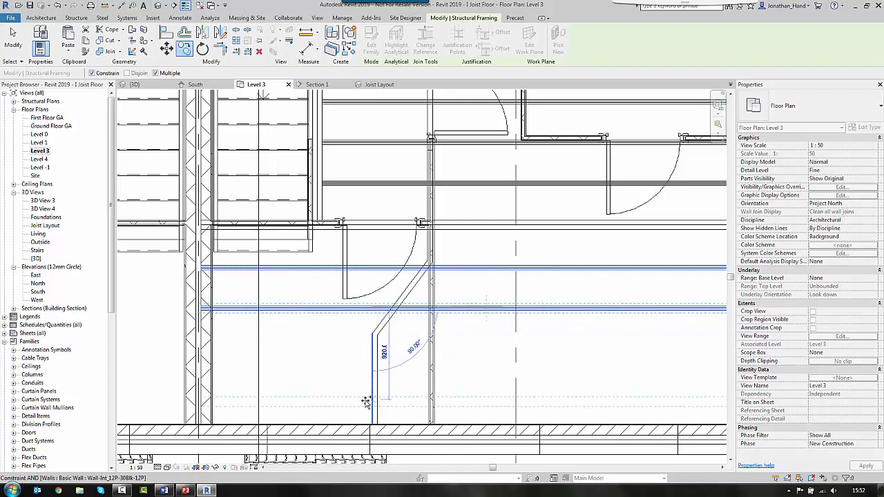
{"action": "type", "text": "4"}
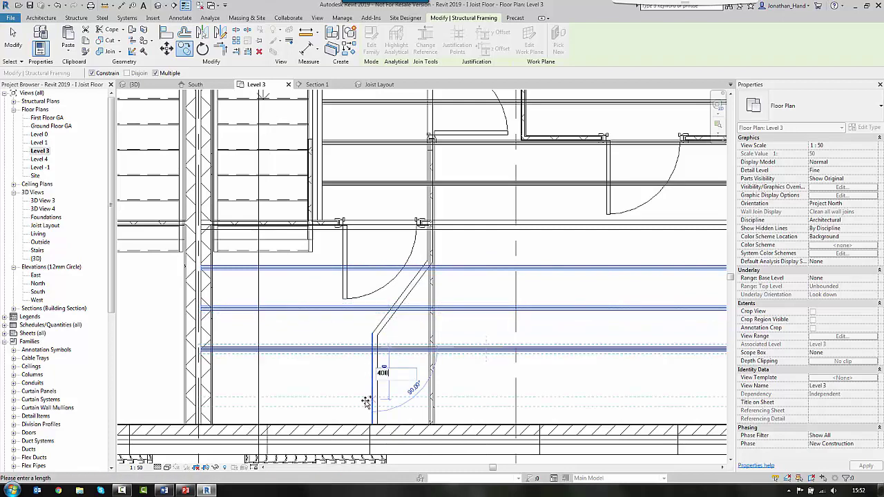
{"action": "type", "text": "00"}
{"action": "key", "text": "Return"}
{"action": "key", "text": "Escape"}
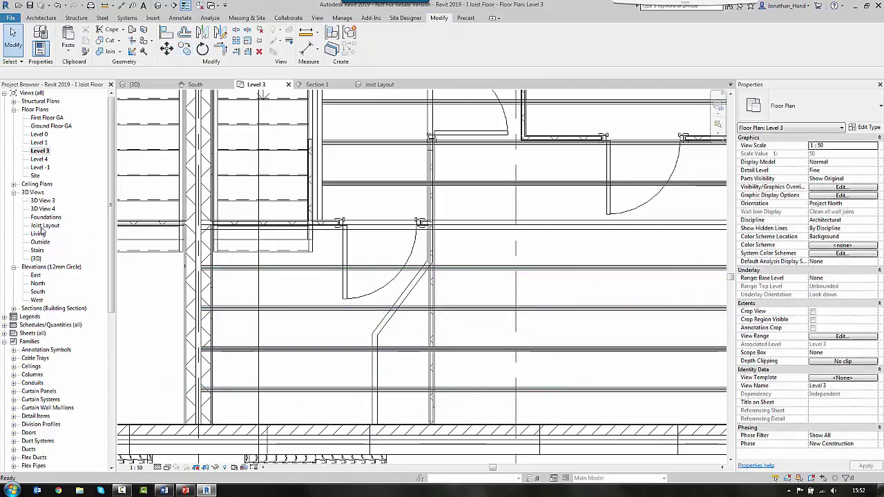
Inspect the joists in the Joist Layout 3D view and, on Level 3, copy the last I-joist against the front wall's inner face
{"action": "double_click", "coordinate": [43, 226]}
{"action": "middle_click_drag", "start_coordinate": [290, 325], "coordinate": [233, 345], "text": "shift"}
{"action": "scroll", "coordinate": [182, 305], "scroll_direction": "up", "scroll_amount": 5}
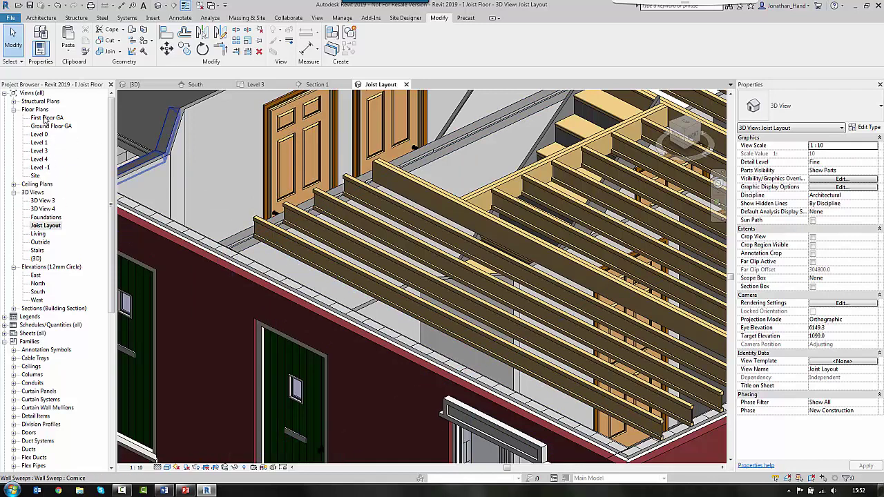
{"action": "double_click", "coordinate": [43, 150]}
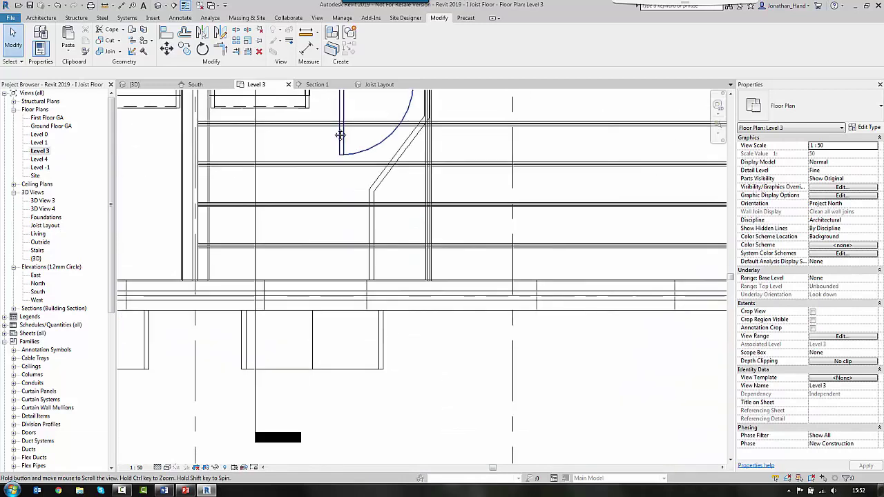
{"action": "left_click", "coordinate": [277, 247]}
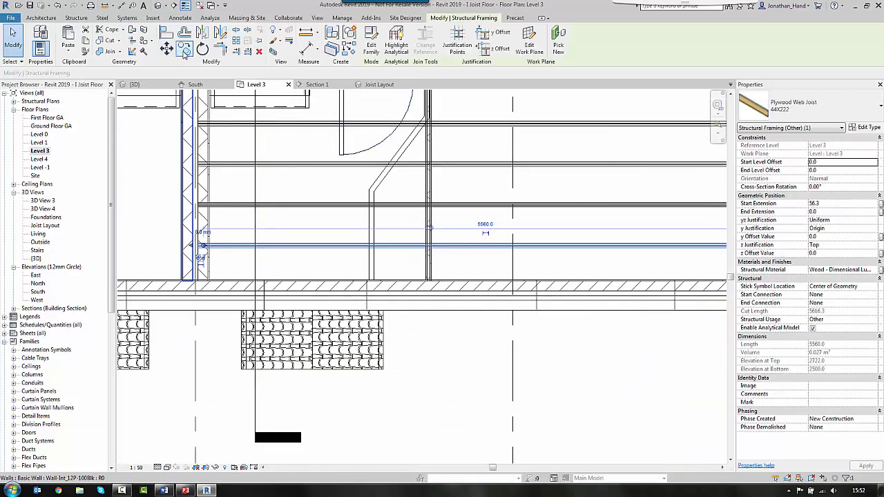
{"action": "scroll", "coordinate": [192, 274], "scroll_direction": "up", "scroll_amount": 6}
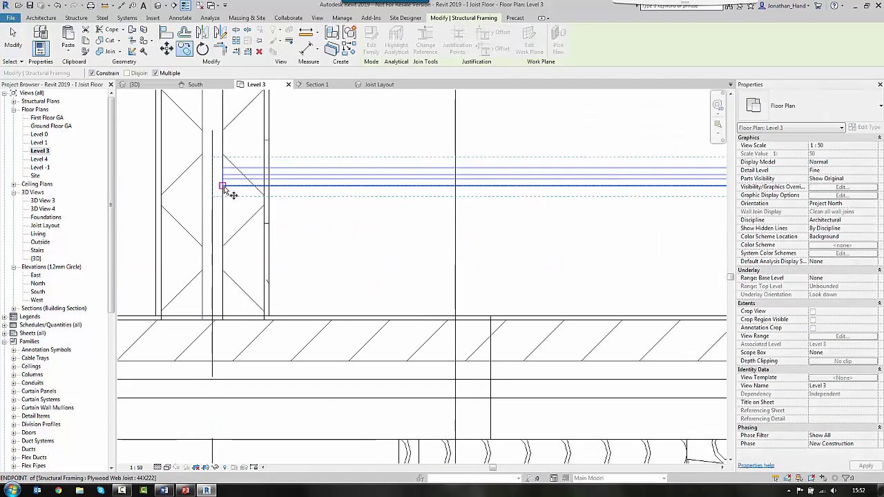
{"action": "left_click", "coordinate": [223, 194]}
{"action": "scroll", "coordinate": [222, 310], "scroll_direction": "up", "scroll_amount": 1}
{"action": "scroll", "coordinate": [222, 310], "scroll_direction": "up", "scroll_amount": 2}
{"action": "left_click", "coordinate": [223, 322]}
{"action": "scroll", "coordinate": [254, 232], "scroll_direction": "down", "scroll_amount": 6}
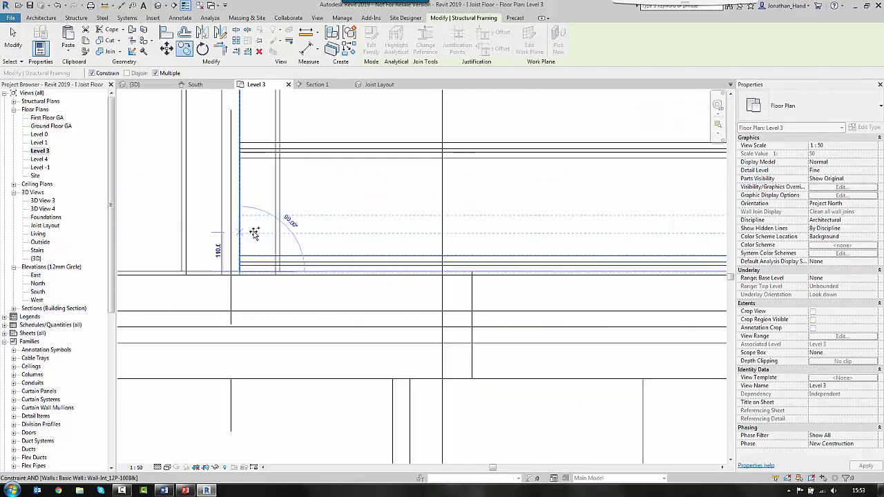
{"action": "key", "text": "Escape"}
{"action": "key", "text": "Escape"}
Copy the I-joist nearest grid 3 so the new joist sits against the inner face of the rear wall
{"action": "scroll", "coordinate": [354, 239], "scroll_direction": "down", "scroll_amount": 5}
{"action": "middle_click_drag", "start_coordinate": [380, 95], "coordinate": [358, 388]}
{"action": "scroll", "coordinate": [345, 139], "scroll_direction": "up", "scroll_amount": 5}
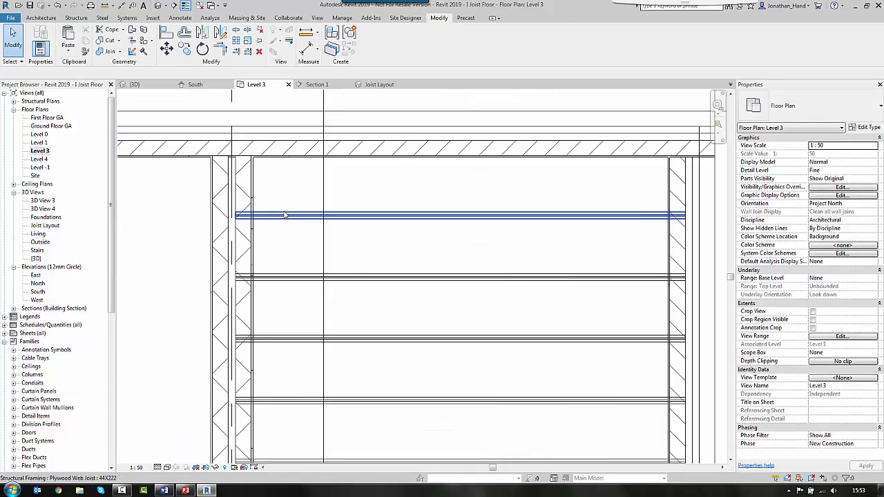
{"action": "left_click", "coordinate": [283, 214]}
{"action": "left_click", "coordinate": [184, 49]}
{"action": "scroll", "coordinate": [241, 250], "scroll_direction": "up", "scroll_amount": 4}
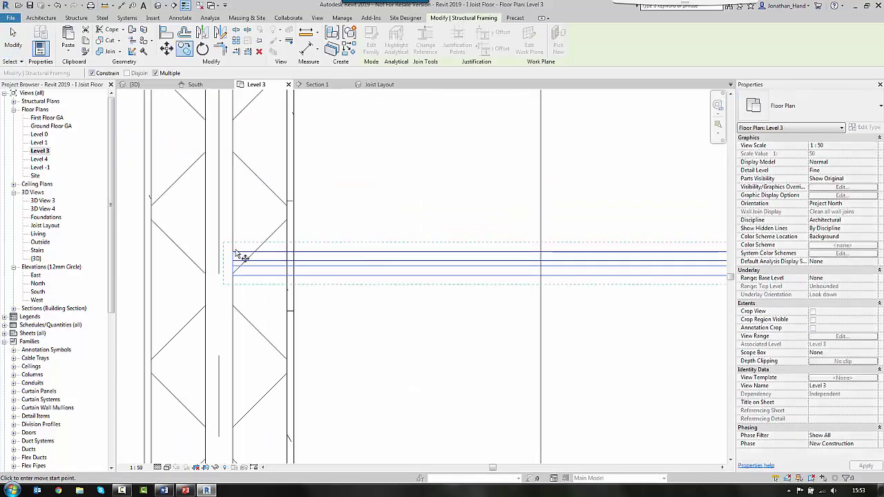
{"action": "middle_click_drag", "start_coordinate": [233, 125], "coordinate": [227, 266]}
{"action": "scroll", "coordinate": [227, 190], "scroll_direction": "up", "scroll_amount": 3}
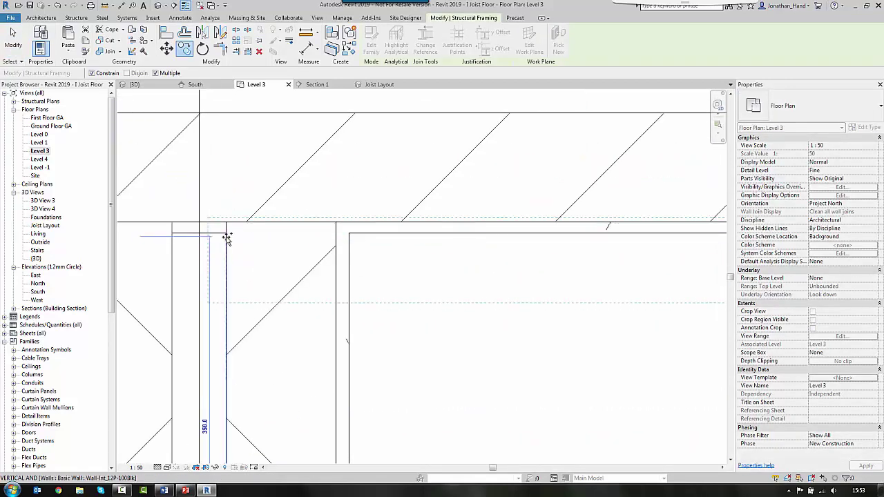
{"action": "scroll", "coordinate": [242, 207], "scroll_direction": "down", "scroll_amount": 8}
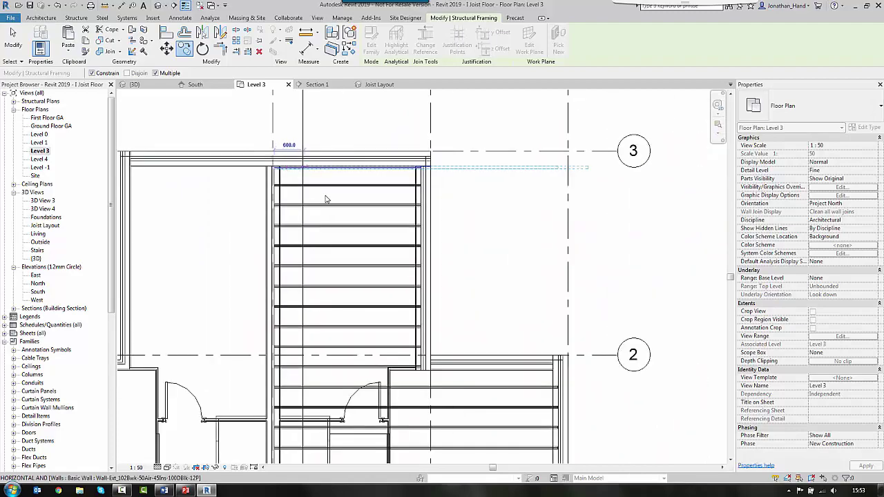
{"action": "key", "text": "Escape"}
{"action": "key", "text": "Escape"}
Check the finished floor in the Joist Layout 3D view and open the Plywood Web Joist family of one joist for editing
{"action": "scroll", "coordinate": [328, 206], "scroll_direction": "down", "scroll_amount": 1}
{"action": "double_click", "coordinate": [51, 226]}
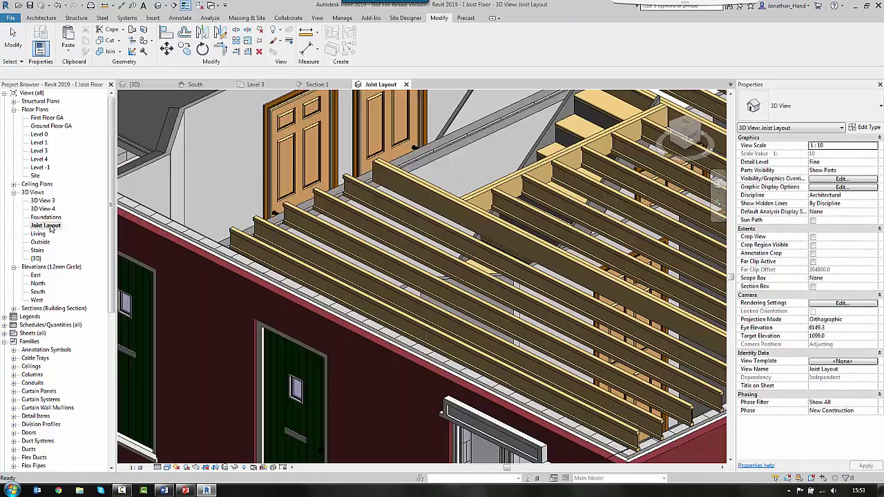
{"action": "middle_click_drag", "start_coordinate": [346, 249], "coordinate": [507, 252], "text": "shift"}
{"action": "scroll", "coordinate": [504, 252], "scroll_direction": "up", "scroll_amount": 3}
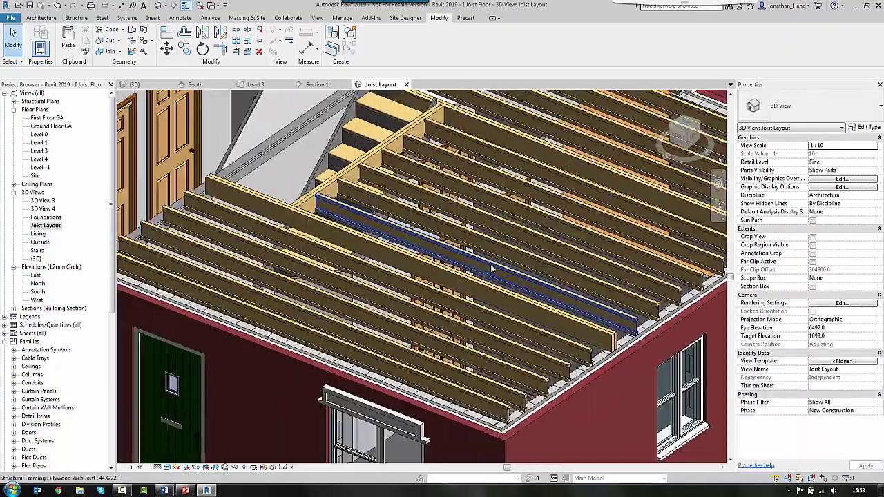
{"action": "left_click", "coordinate": [370, 231]}
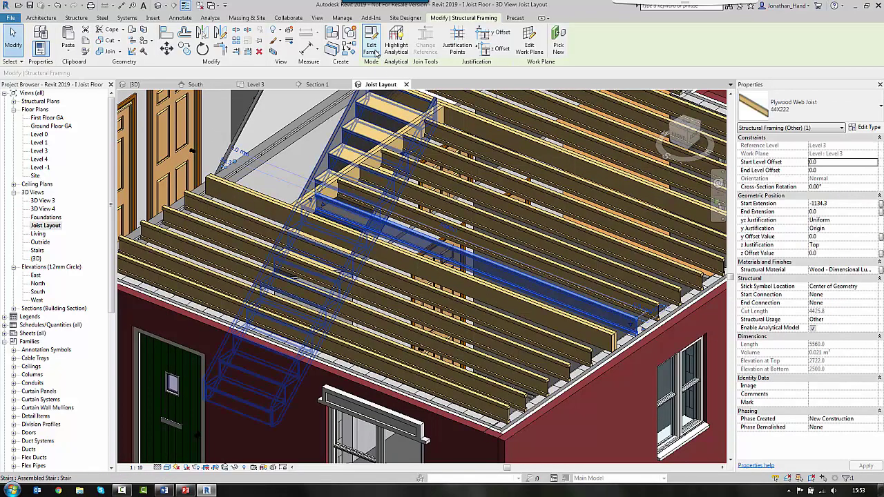
{"action": "scroll", "coordinate": [643, 322], "scroll_direction": "up", "scroll_amount": 4}
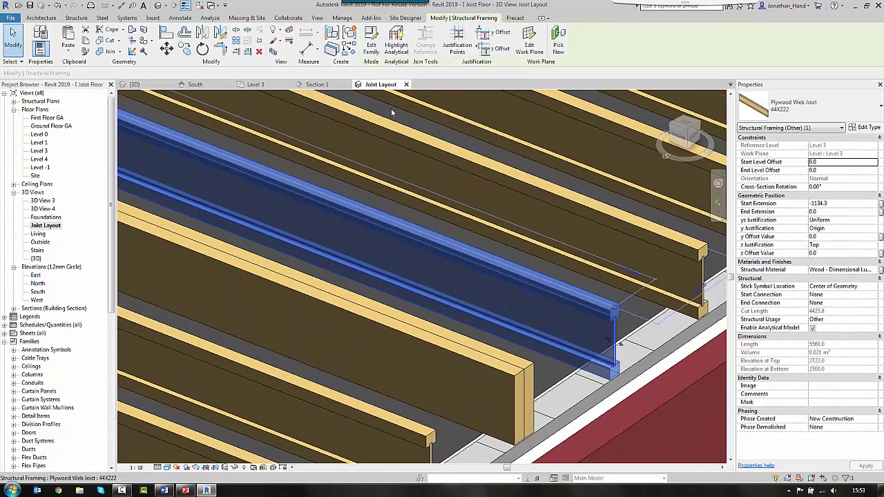
{"action": "left_click", "coordinate": [372, 48]}
{"action": "scroll", "coordinate": [389, 184], "scroll_direction": "down", "scroll_amount": 2}
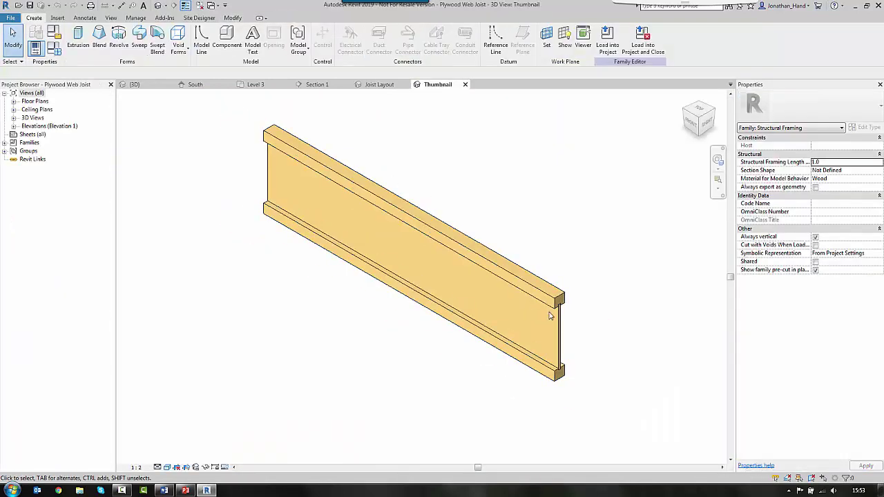
Remove the Structural Material parameter association from the material of the joist's web extrusion
{"action": "left_click", "coordinate": [559, 330]}
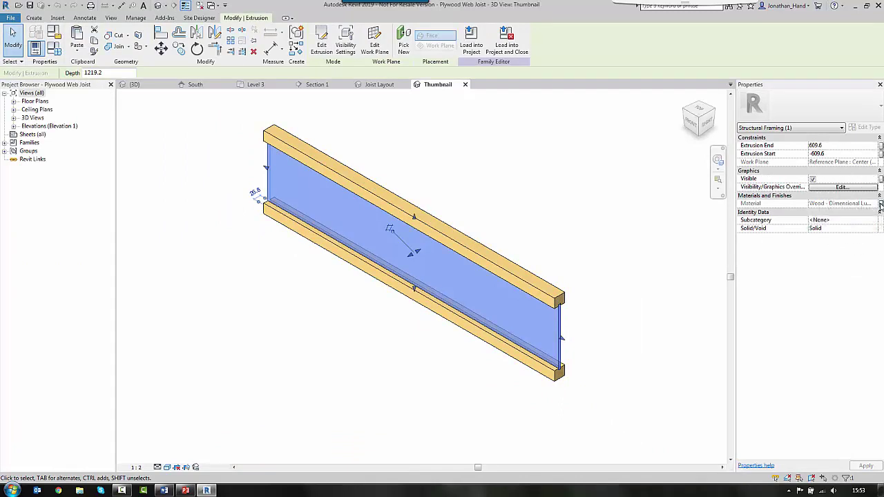
{"action": "left_click", "coordinate": [881, 204]}
{"action": "left_click", "coordinate": [397, 211]}
{"action": "left_click", "coordinate": [459, 325]}
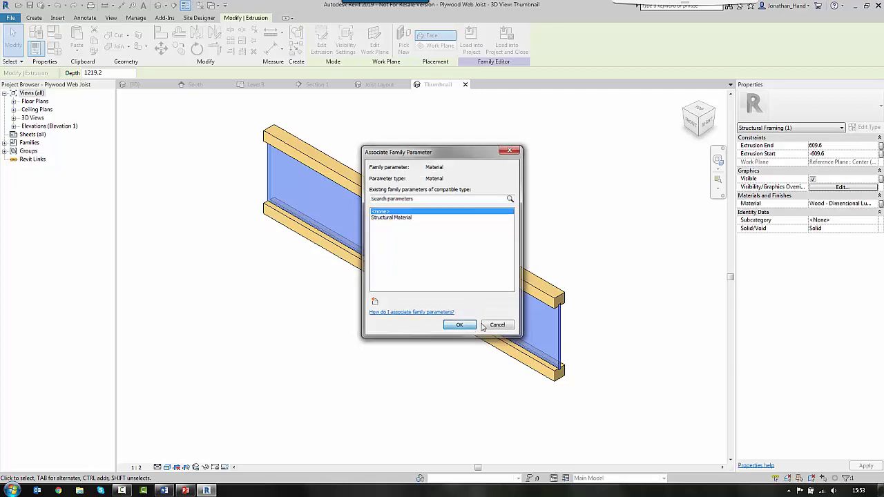
Assign the Oriented Strand Board material to the joist's web, using its render appearance for shading
{"action": "left_click", "coordinate": [878, 205]}
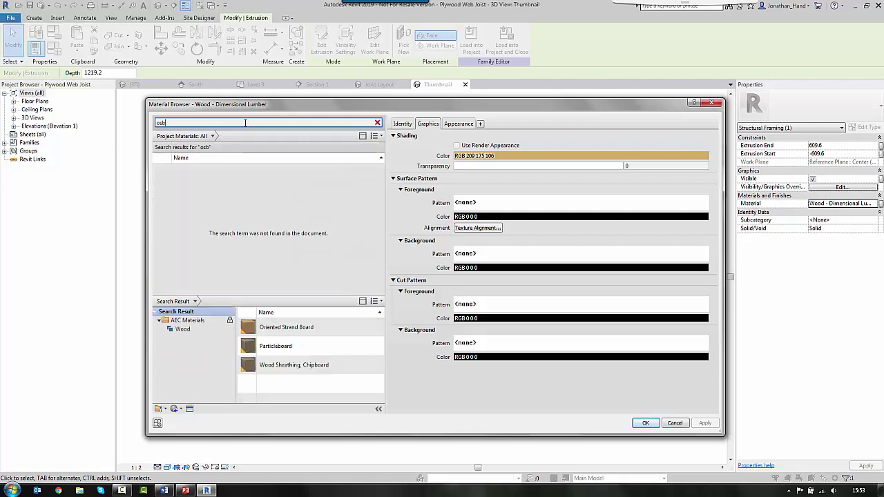
{"action": "left_click", "coordinate": [287, 326]}
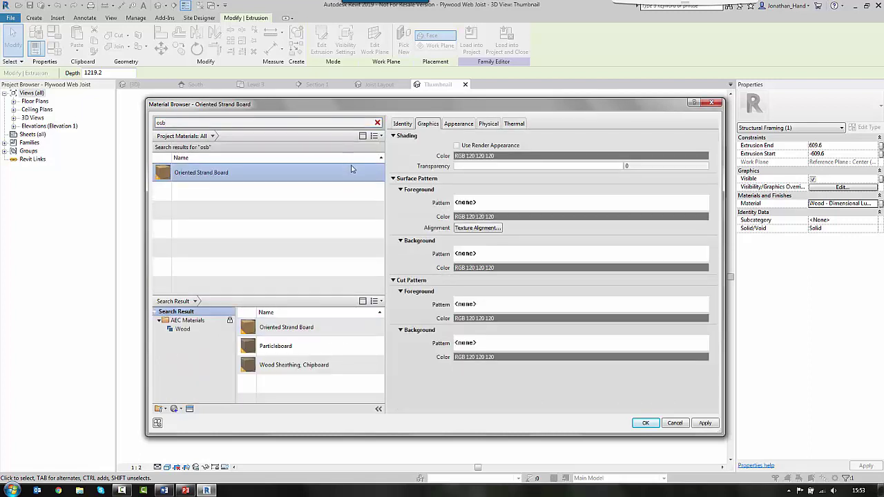
{"action": "left_click", "coordinate": [467, 147]}
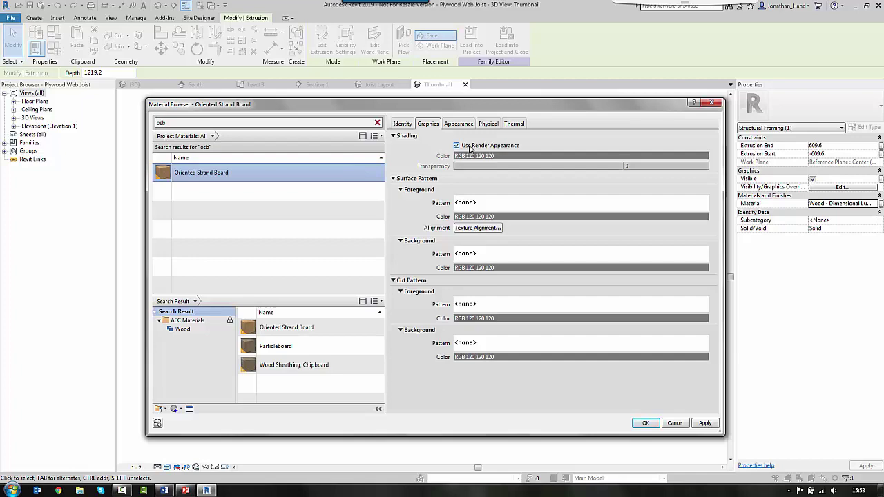
{"action": "left_click", "coordinate": [702, 424]}
{"action": "left_click", "coordinate": [647, 425]}
{"action": "left_click", "coordinate": [579, 328]}
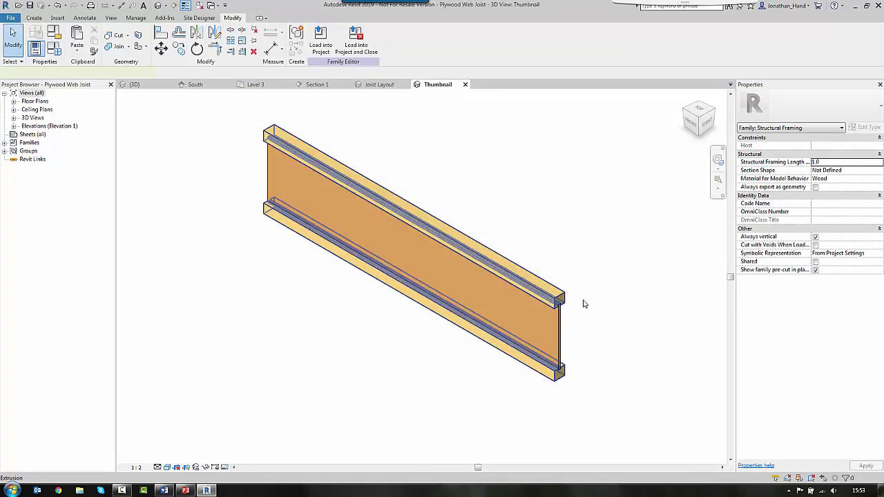
Remove the Structural Material parameter association from the material of the joist's flange extrusion
{"action": "left_click", "coordinate": [572, 308]}
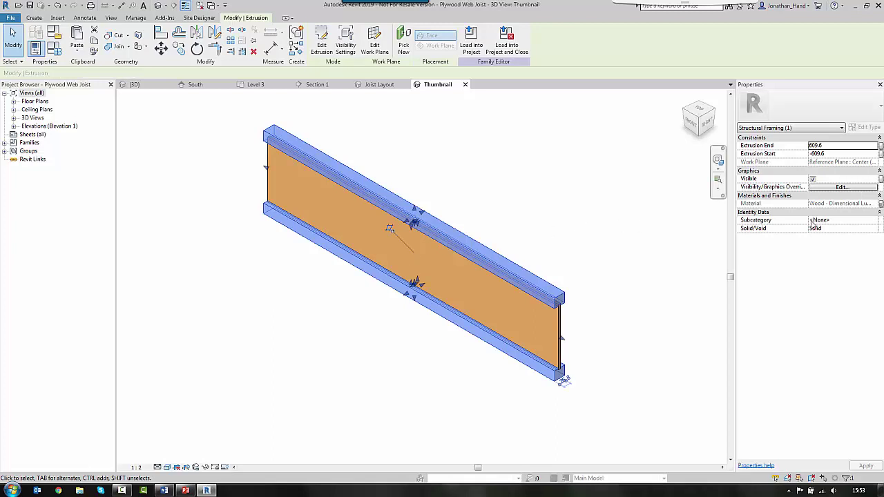
{"action": "left_click", "coordinate": [880, 204]}
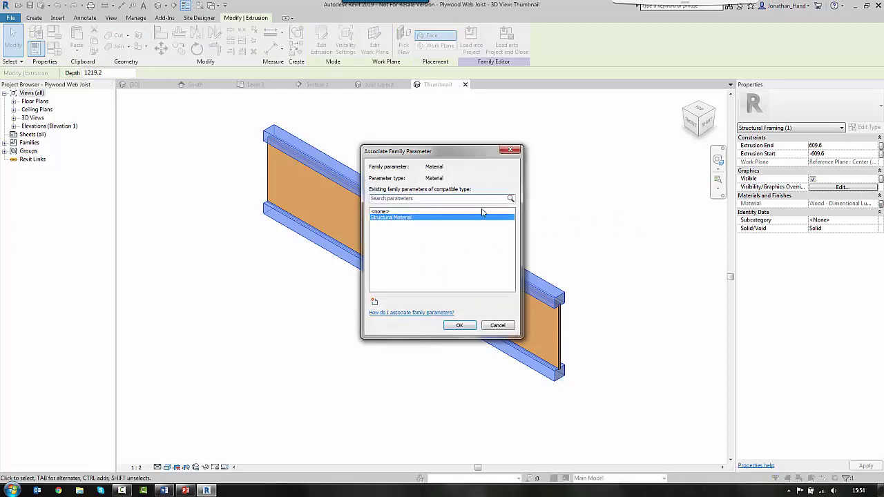
{"action": "left_click", "coordinate": [461, 327]}
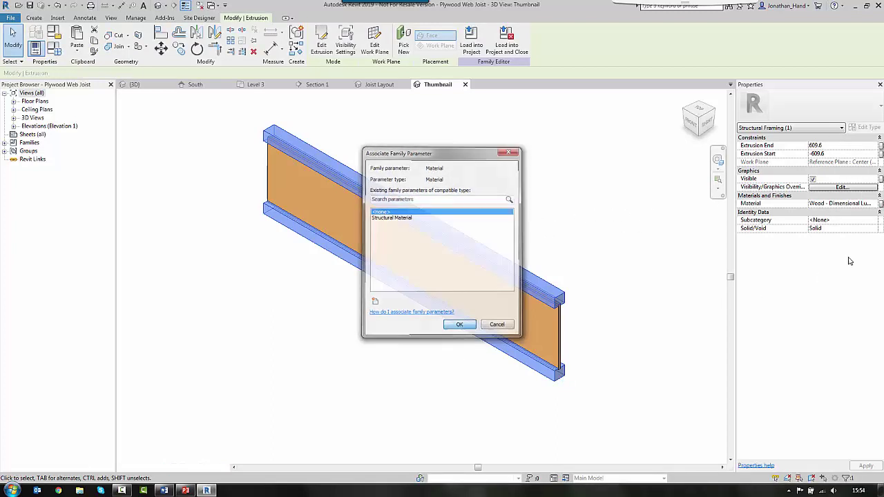
Assign the Timber, C16 material from the AEC library to the joist's flanges, using its render appearance for shading
{"action": "left_click", "coordinate": [875, 204]}
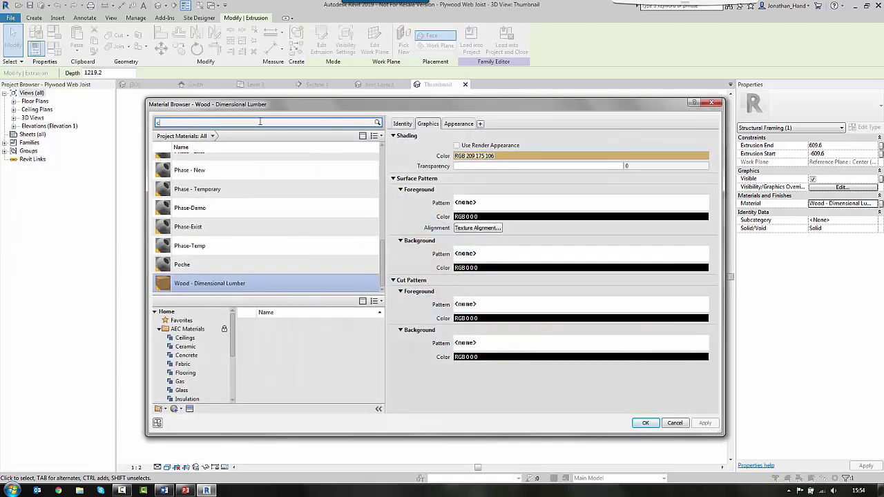
{"action": "type", "text": "c16"}
{"action": "left_click", "coordinate": [353, 349]}
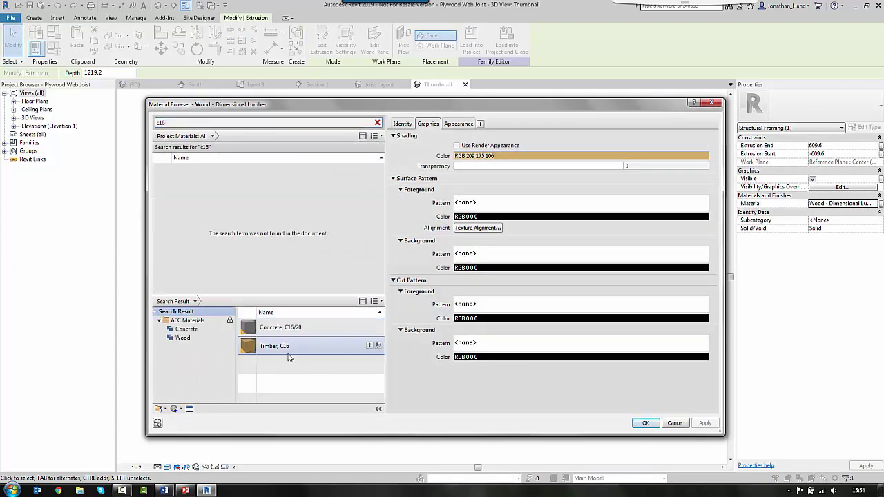
{"action": "left_click", "coordinate": [368, 346]}
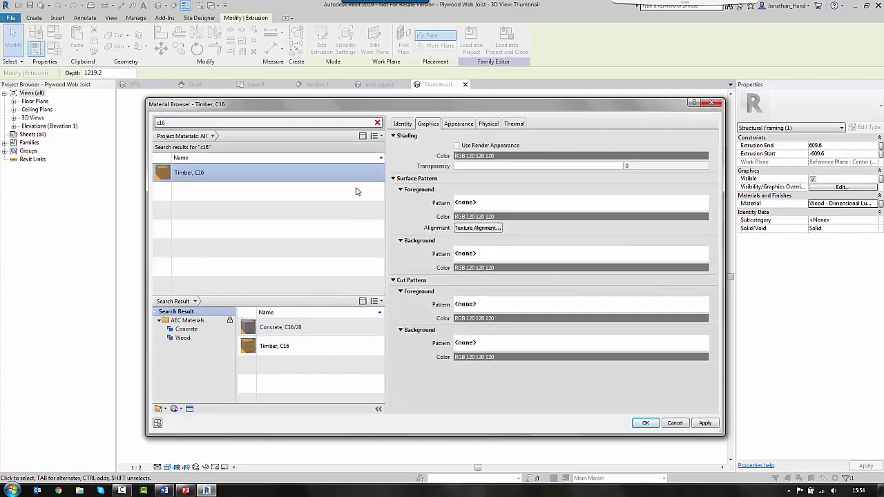
{"action": "left_click", "coordinate": [465, 147]}
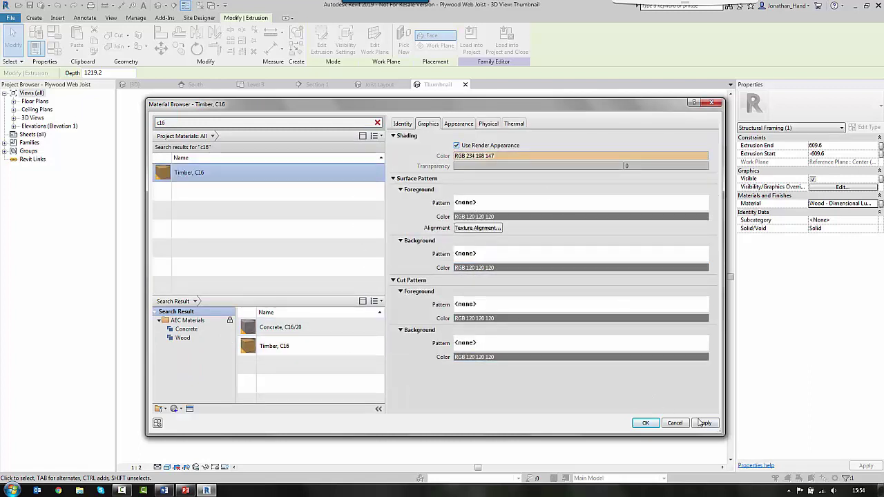
{"action": "left_click", "coordinate": [646, 422]}
{"action": "key", "text": "Escape"}
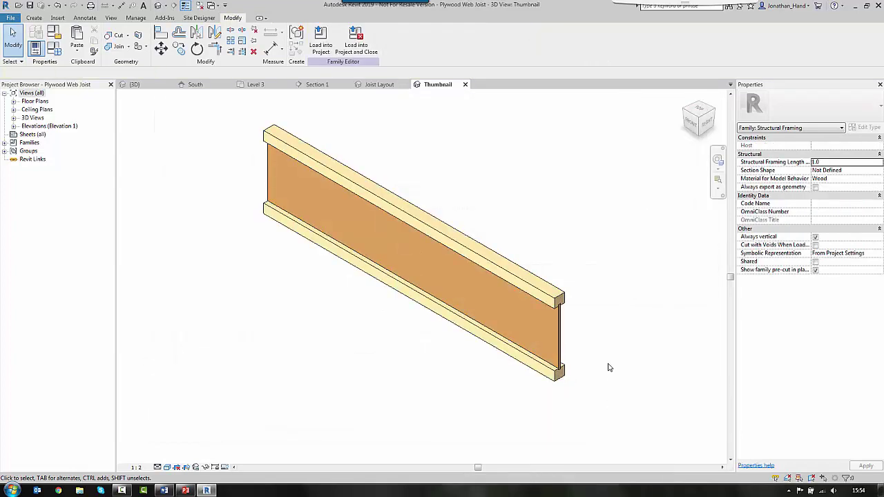
Load the edited Plywood Web Joist family into the project, overwriting the existing version and its parameter values
{"action": "left_click", "coordinate": [319, 47]}
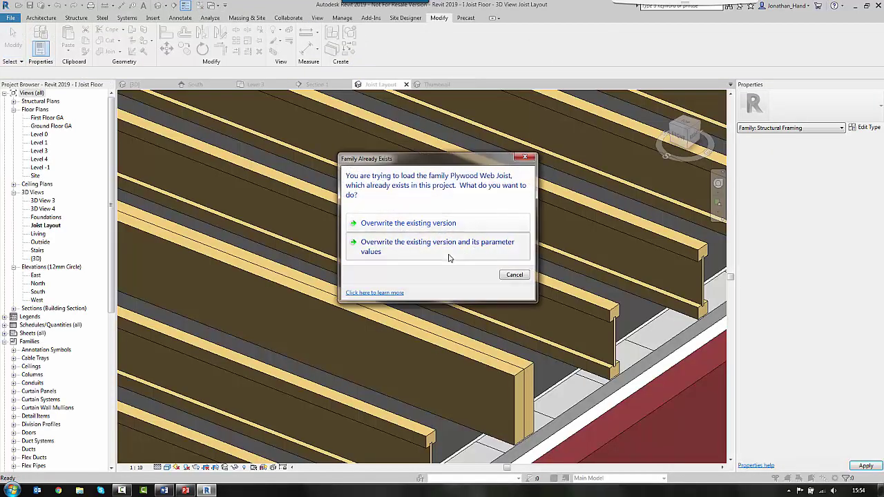
{"action": "left_click", "coordinate": [449, 248]}
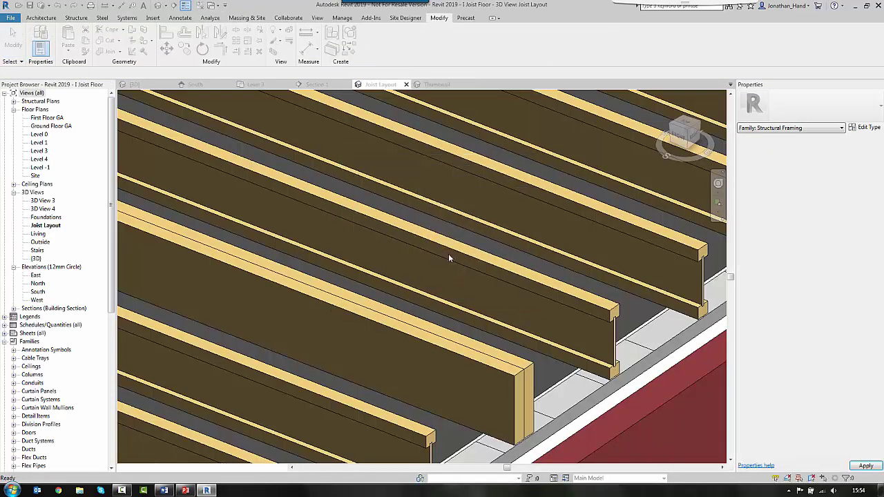
{"action": "middle_click_drag", "start_coordinate": [448, 253], "coordinate": [491, 323], "text": "shift"}
{"action": "scroll", "coordinate": [491, 321], "scroll_direction": "down", "scroll_amount": 2}
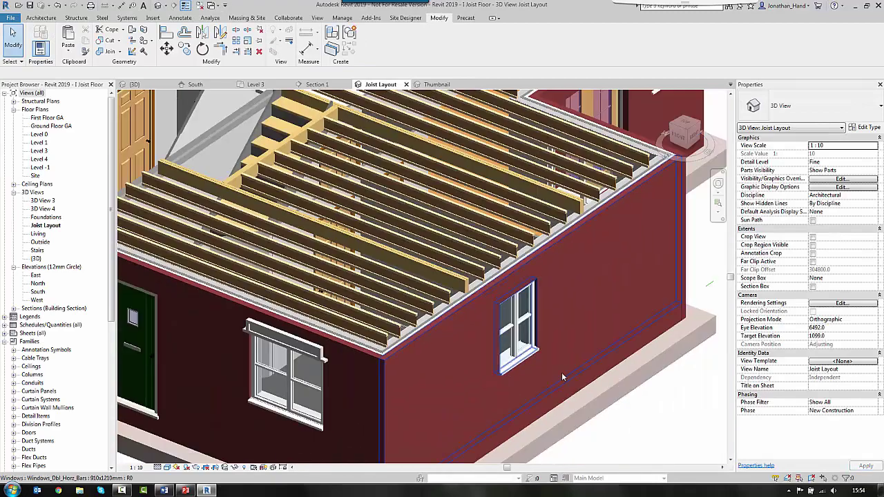
Set the Joist Layout 3D view to the Realistic visual style and inspect the joists' web and flange materials
{"action": "left_click", "coordinate": [167, 467]}
{"action": "left_click", "coordinate": [181, 449]}
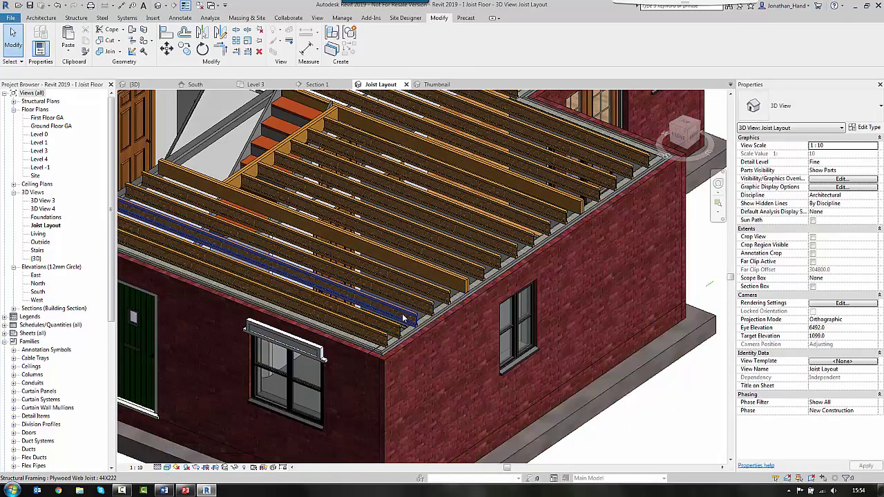
{"action": "scroll", "coordinate": [369, 298], "scroll_direction": "up", "scroll_amount": 4}
{"action": "middle_click_drag", "start_coordinate": [429, 209], "coordinate": [388, 310], "text": "shift"}
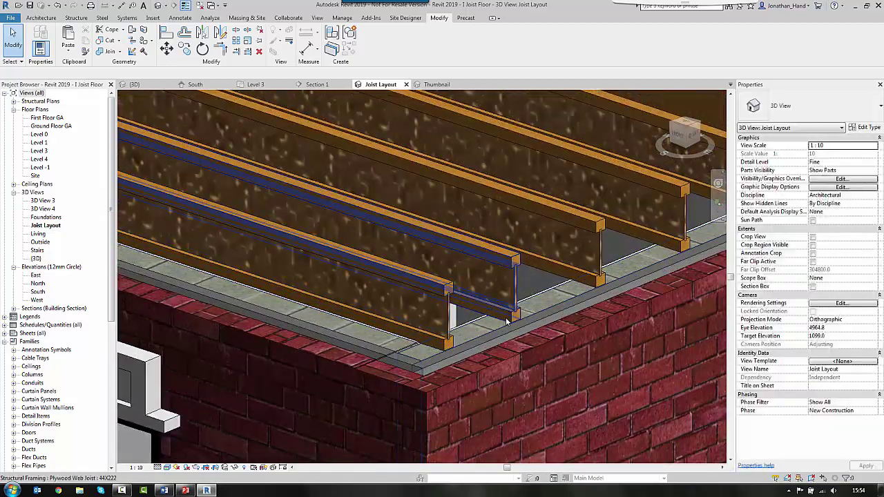
{"action": "scroll", "coordinate": [510, 303], "scroll_direction": "down", "scroll_amount": 5}
{"action": "scroll", "coordinate": [519, 259], "scroll_direction": "down", "scroll_amount": 4}
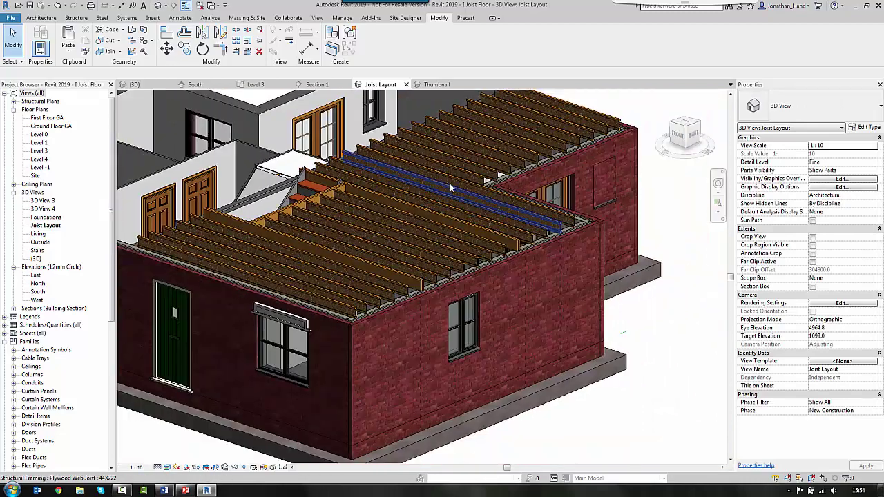
{"action": "middle_click_drag", "start_coordinate": [449, 183], "coordinate": [481, 276]}
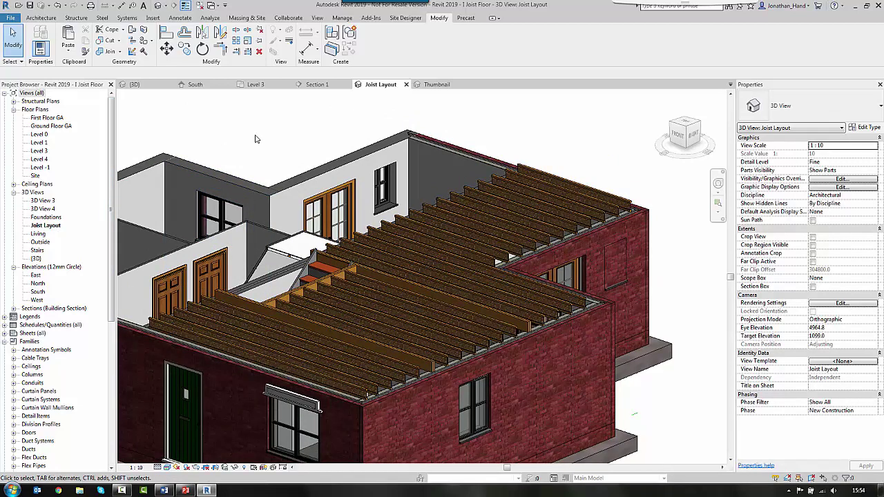
Draw a new level about 125 mm above Level 3 in the South elevation, aligned with the ends of the existing levels
{"action": "double_click", "coordinate": [37, 291]}
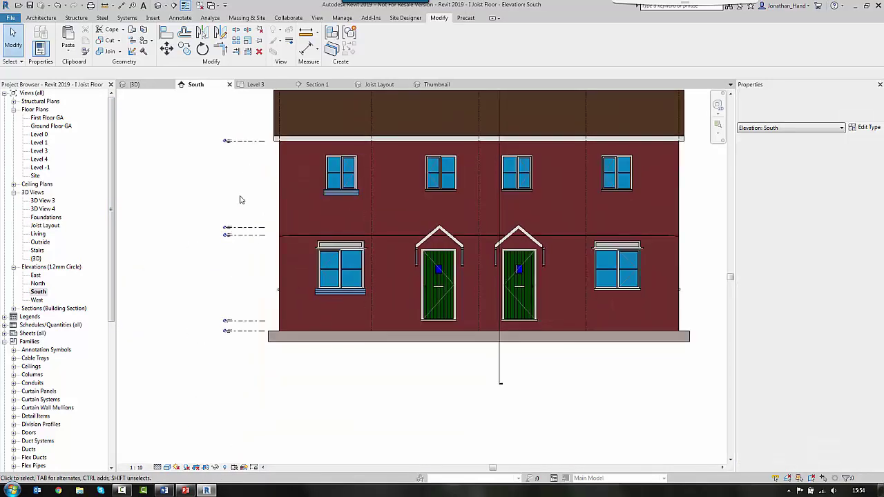
{"action": "scroll", "coordinate": [235, 209], "scroll_direction": "up", "scroll_amount": 6}
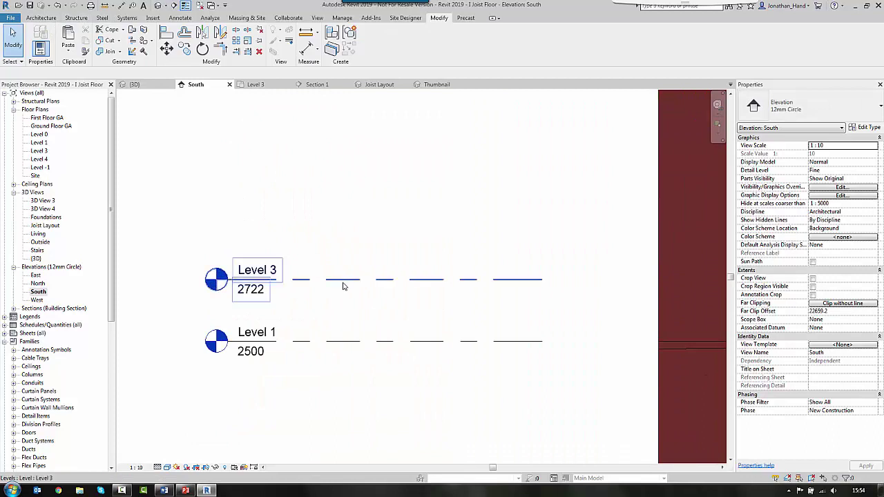
{"action": "left_click", "coordinate": [41, 17]}
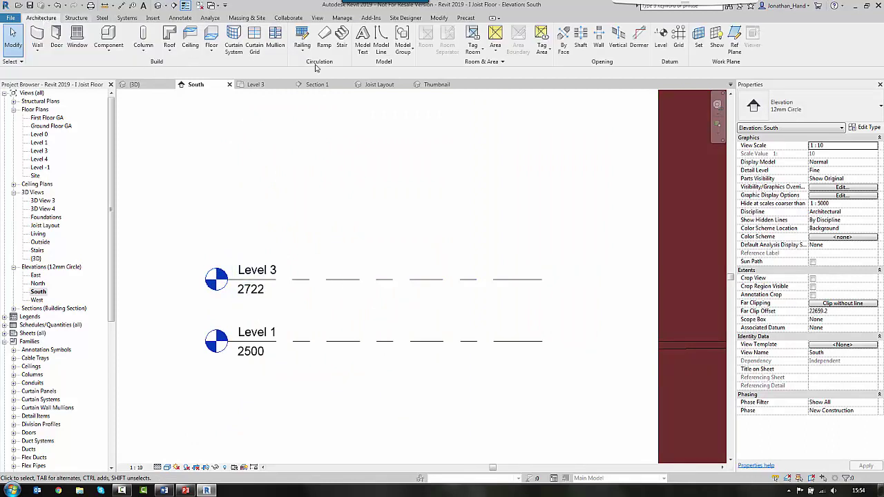
{"action": "left_click", "coordinate": [661, 38]}
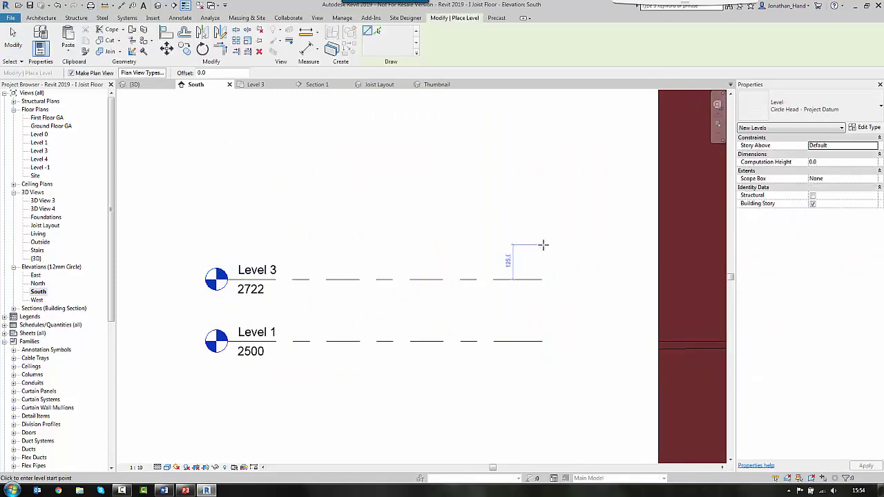
{"action": "left_click", "coordinate": [543, 245]}
{"action": "left_click", "coordinate": [228, 244]}
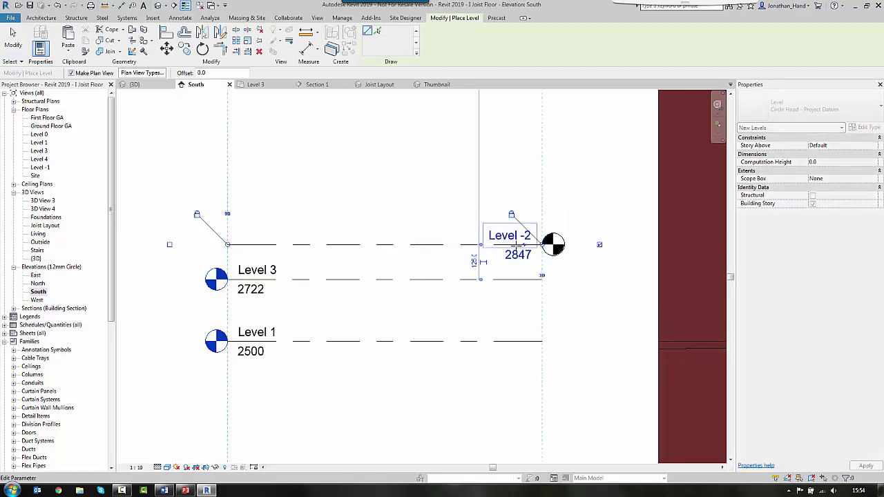
{"action": "key", "text": "Escape"}
{"action": "key", "text": "Escape"}
Move the new level's head to the same end as the other level heads and set the level 25 mm above Level 3
{"action": "left_click", "coordinate": [218, 239]}
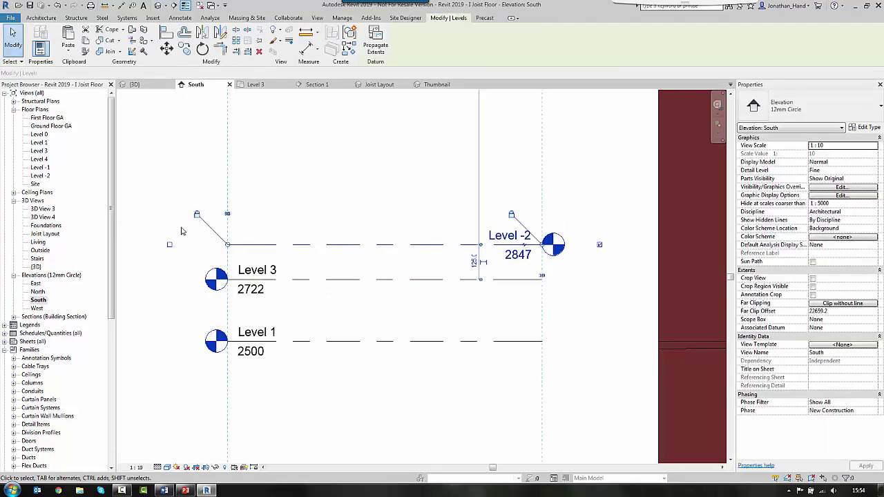
{"action": "left_click", "coordinate": [169, 245]}
{"action": "left_click", "coordinate": [600, 245]}
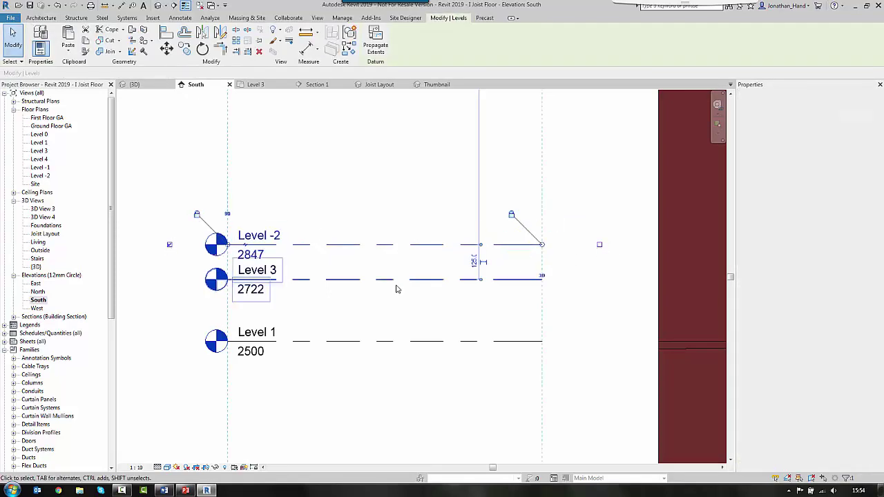
{"action": "left_click", "coordinate": [474, 261]}
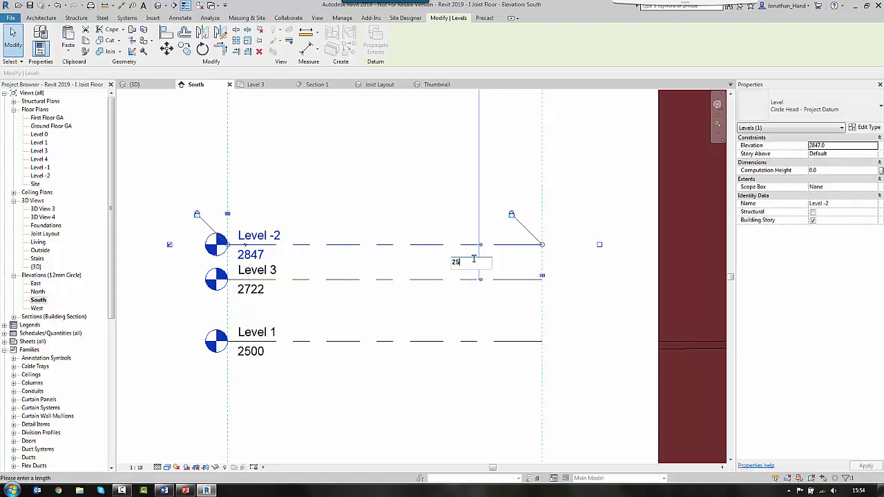
{"action": "type", "text": "25"}
{"action": "key", "text": "Return"}
Rename the new level as Top Of Floor, renaming its corresponding views as well
{"action": "left_click", "coordinate": [259, 264]}
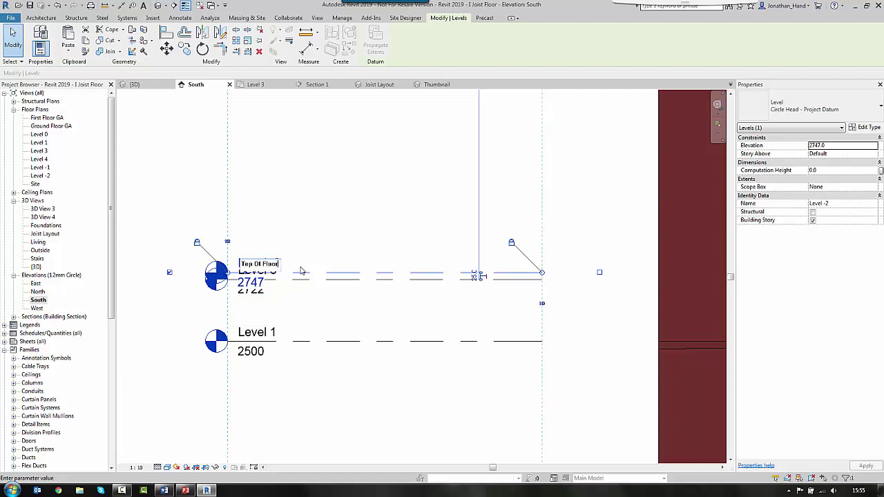
{"action": "key", "text": "Return"}
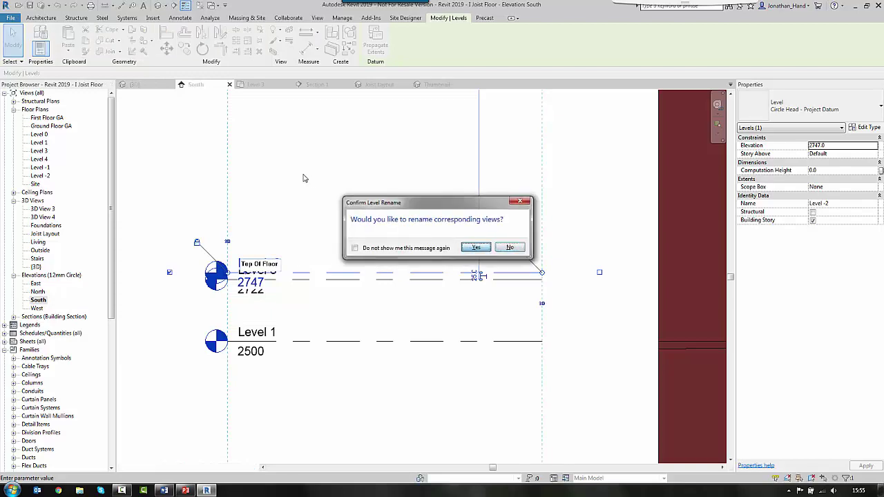
{"action": "left_click", "coordinate": [476, 247]}
Open the Top Of Floor plan and set its detail level to Fine and its visual style to Wireframe
{"action": "double_click", "coordinate": [45, 184]}
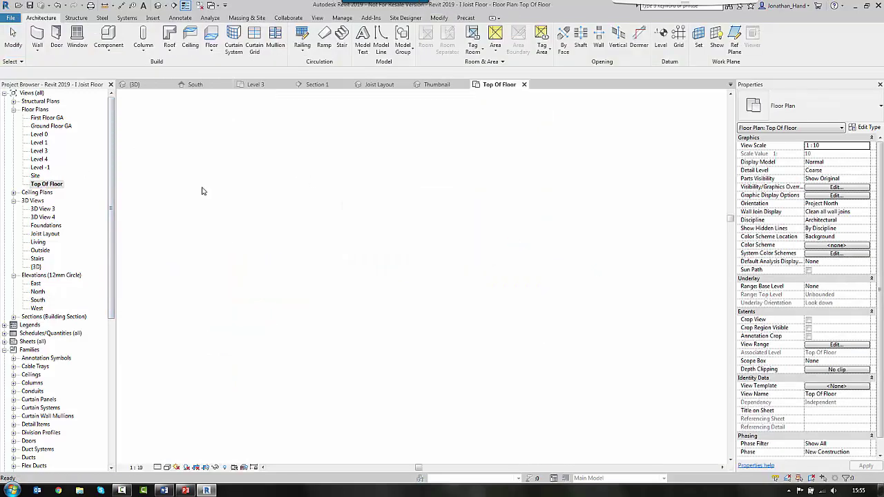
{"action": "middle_click_drag", "start_coordinate": [486, 266], "coordinate": [403, 274]}
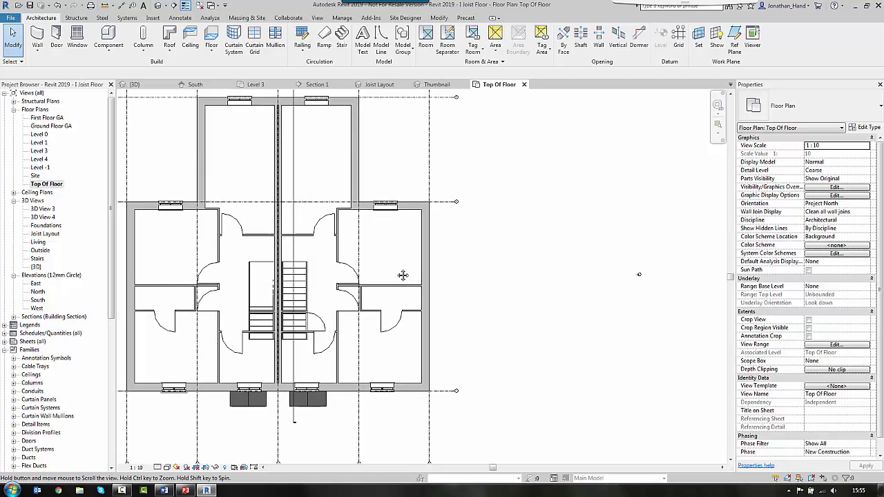
{"action": "middle_click", "coordinate": [403, 267]}
{"action": "middle_click", "coordinate": [404, 268]}
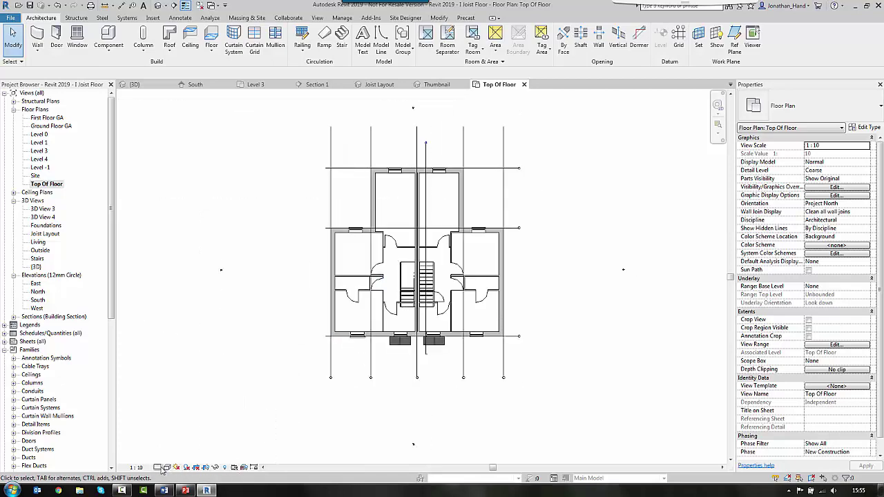
{"action": "left_click", "coordinate": [159, 467]}
{"action": "left_click", "coordinate": [174, 447]}
{"action": "left_click", "coordinate": [167, 467]}
{"action": "left_click", "coordinate": [207, 411]}
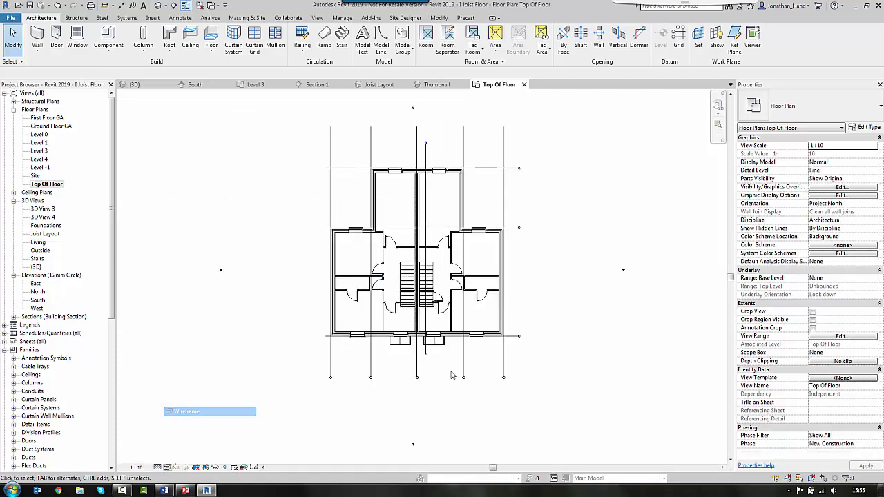
Set the underlay base level of the Top Of Floor plan to Level 3
{"action": "scroll", "coordinate": [524, 289], "scroll_direction": "up", "scroll_amount": 5}
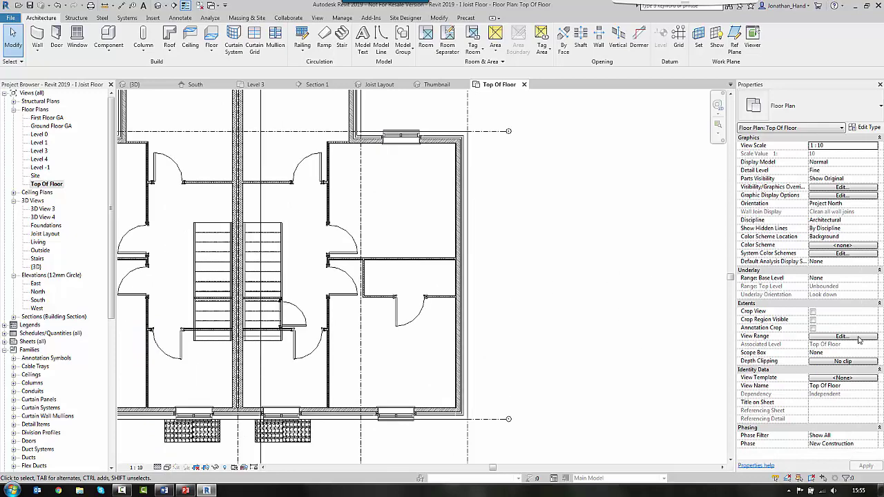
{"action": "left_click", "coordinate": [875, 279]}
{"action": "left_click", "coordinate": [874, 277]}
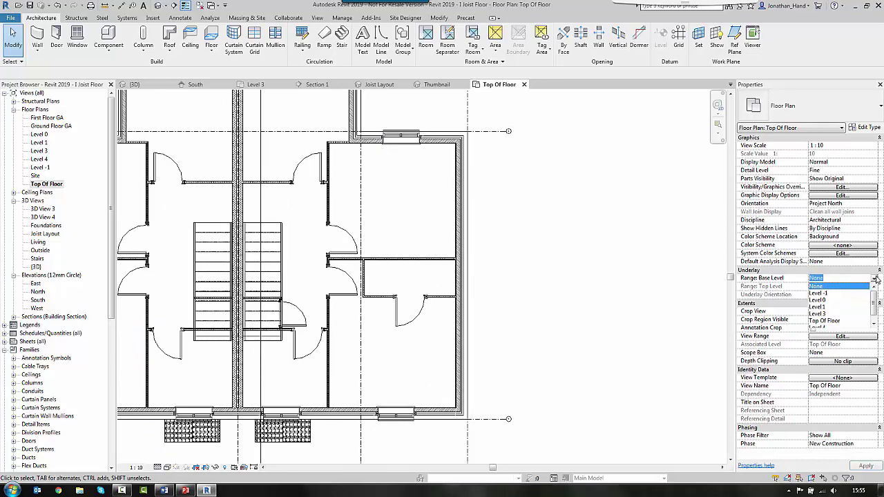
{"action": "left_click", "coordinate": [824, 315]}
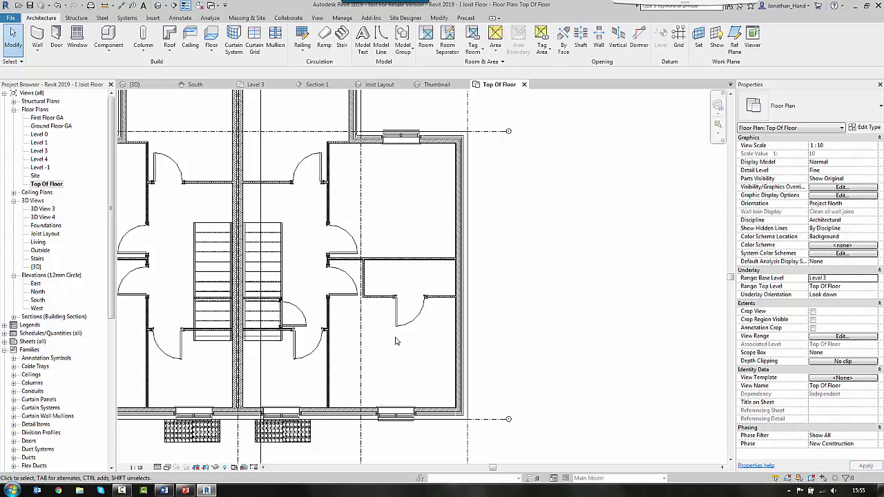
Start a new architectural floor on the Top Of Floor level using the 22mm Chipboard floor type
{"action": "scroll", "coordinate": [290, 346], "scroll_direction": "up", "scroll_amount": 4}
{"action": "middle_click_drag", "start_coordinate": [264, 330], "coordinate": [270, 286]}
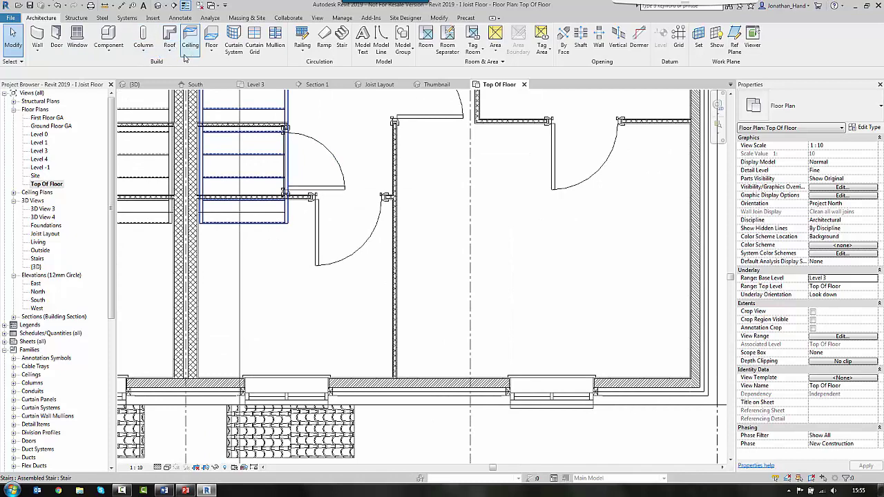
{"action": "left_click", "coordinate": [211, 49]}
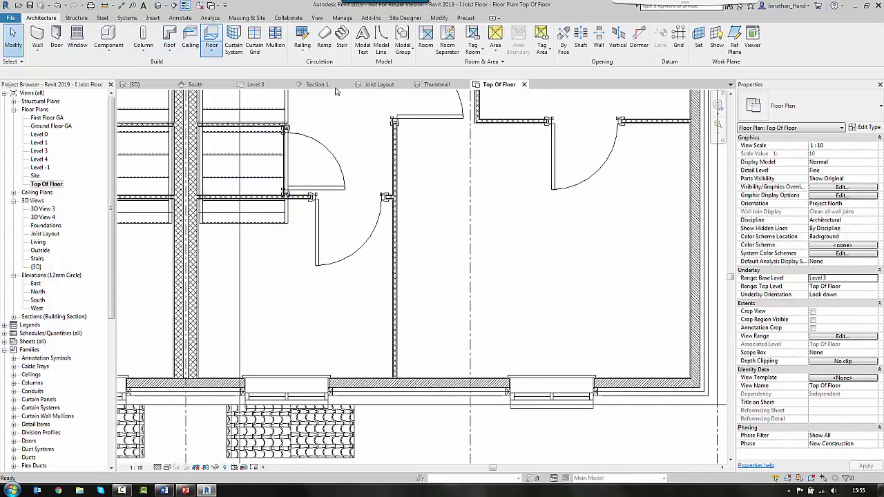
{"action": "left_click", "coordinate": [794, 107]}
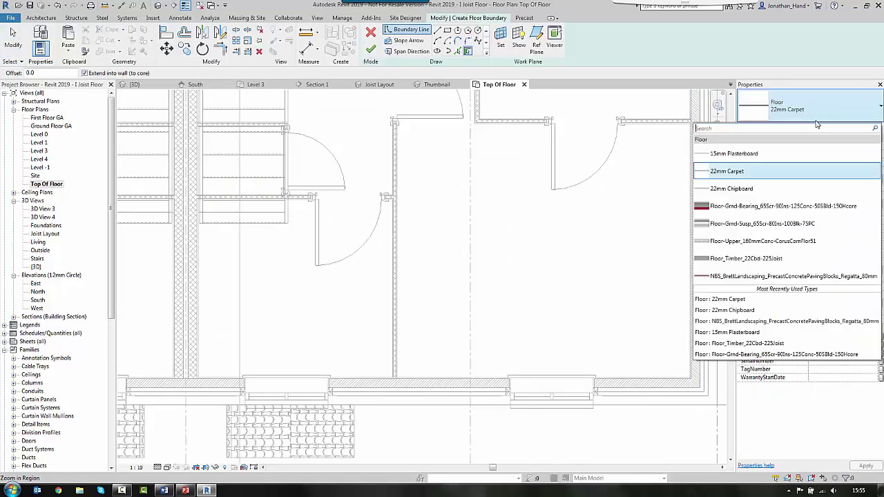
{"action": "left_click", "coordinate": [747, 196]}
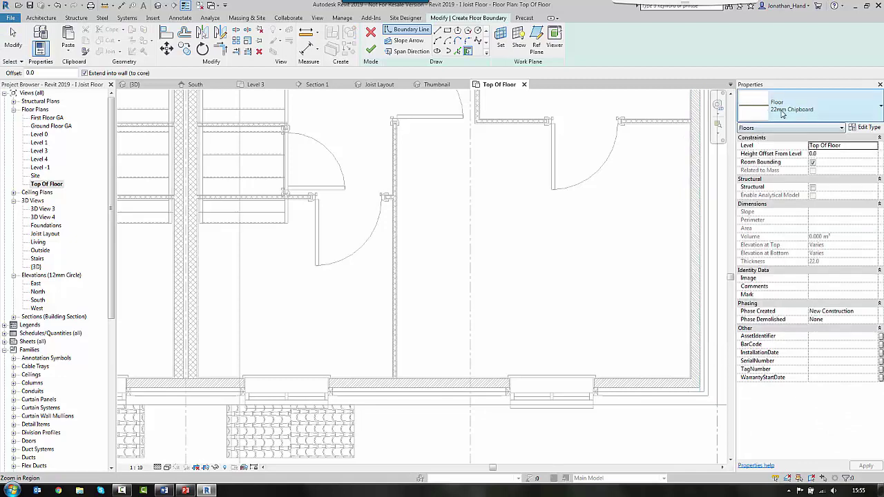
Set the chipboard type's structure layer thickness to 25 mm and rename the type as 25mm Chipboard
{"action": "left_click", "coordinate": [866, 128]}
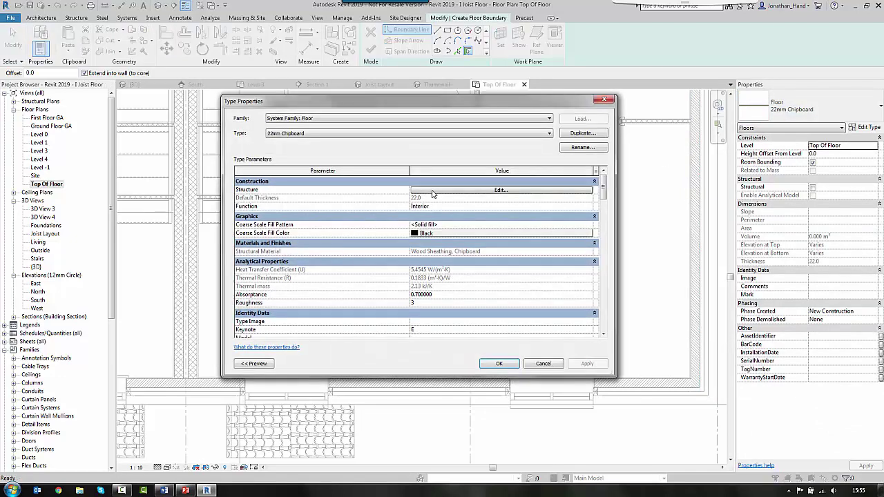
{"action": "left_click", "coordinate": [446, 191]}
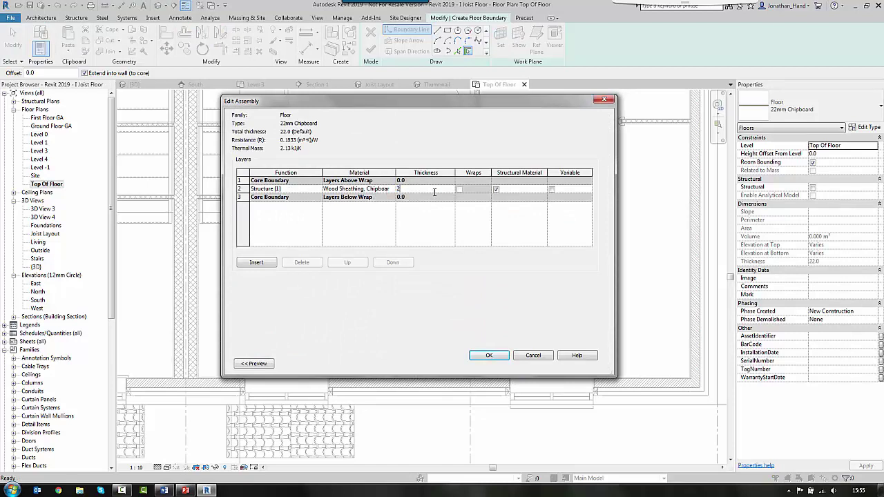
{"action": "left_click", "coordinate": [495, 355]}
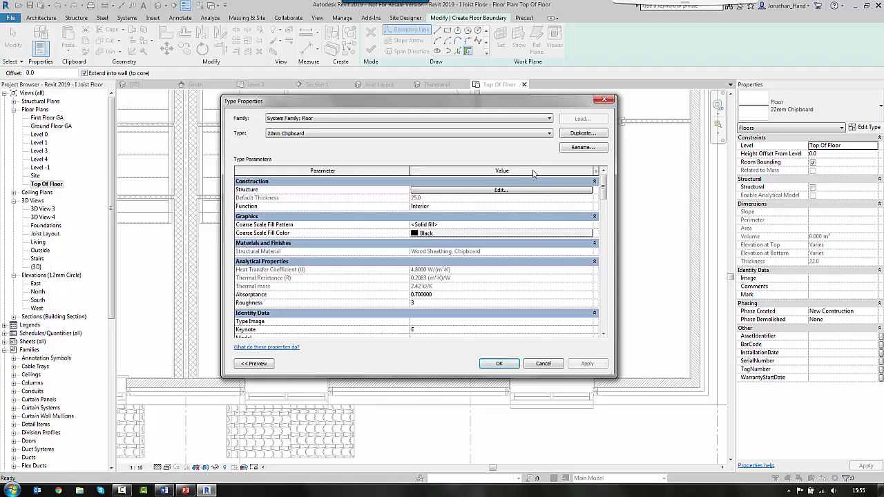
{"action": "left_click", "coordinate": [580, 148]}
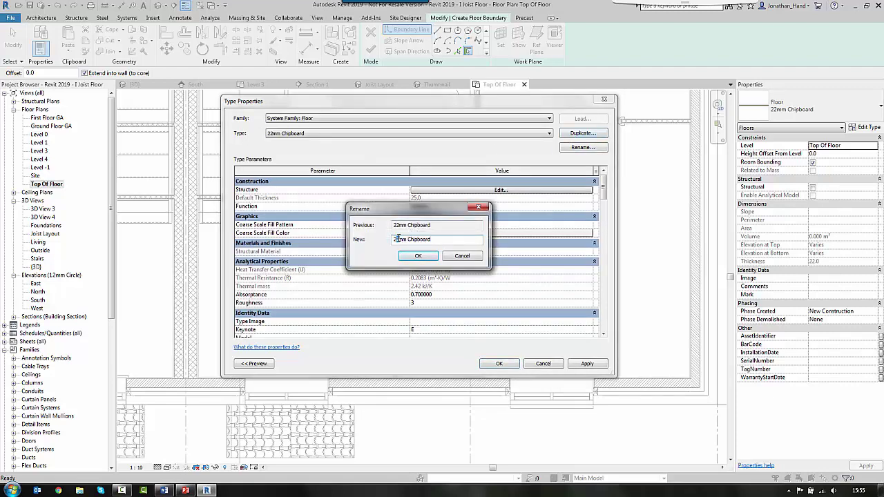
{"action": "left_click", "coordinate": [416, 256]}
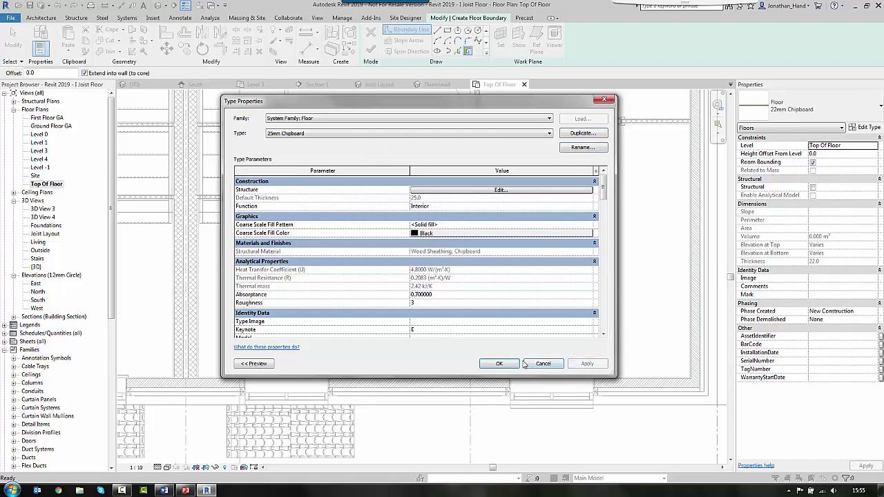
{"action": "left_click", "coordinate": [516, 364]}
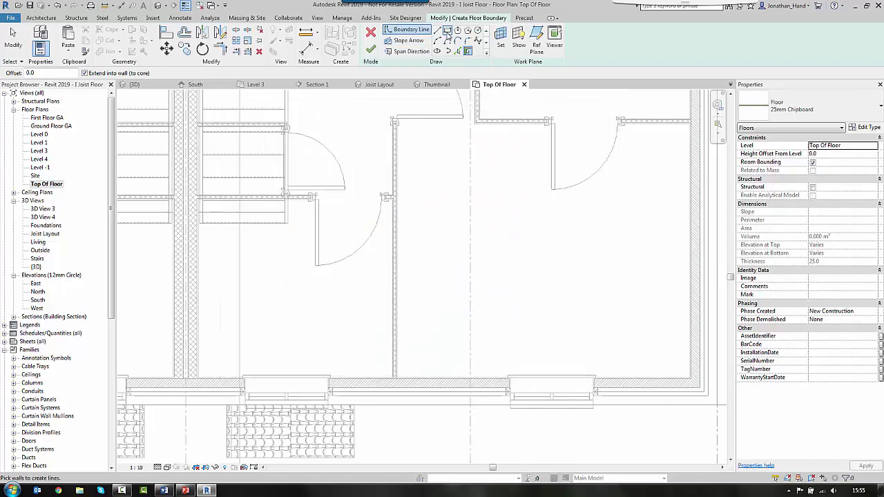
{"action": "scroll", "coordinate": [193, 384], "scroll_direction": "up", "scroll_amount": 5}
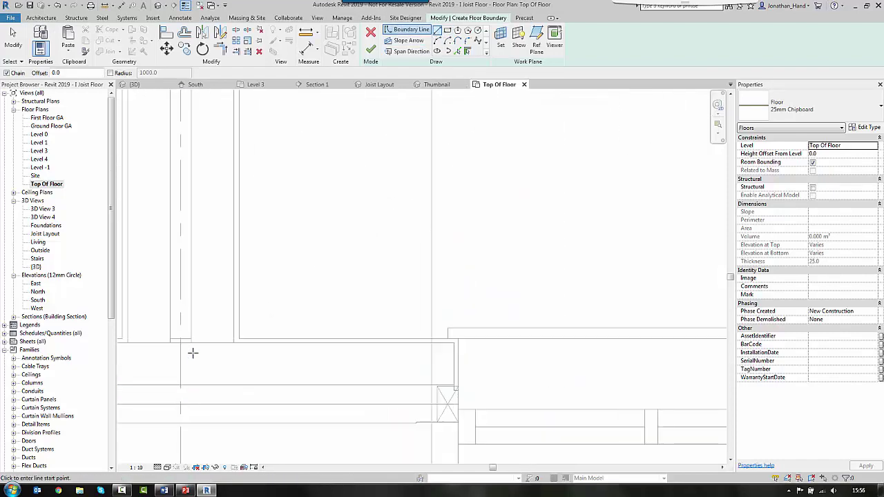
{"action": "left_click", "coordinate": [191, 385]}
{"action": "scroll", "coordinate": [218, 209], "scroll_direction": "down", "scroll_amount": 6}
{"action": "scroll", "coordinate": [514, 206], "scroll_direction": "up", "scroll_amount": 5}
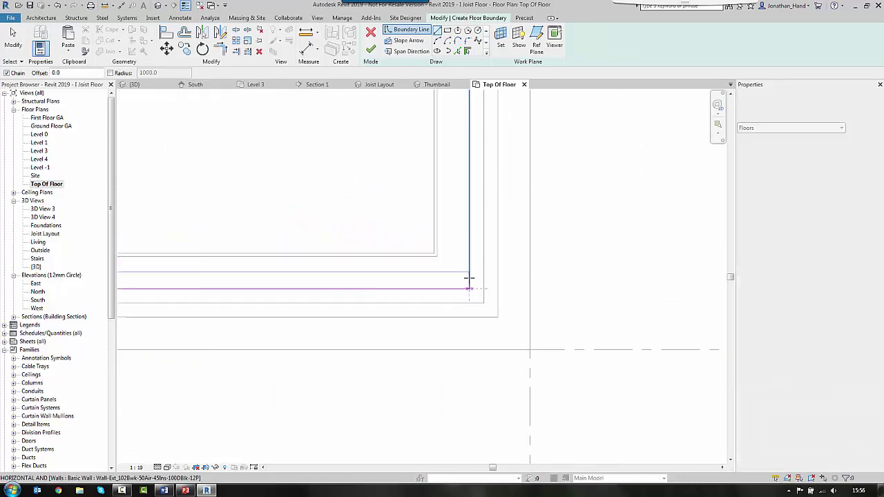
{"action": "key", "text": "Escape"}
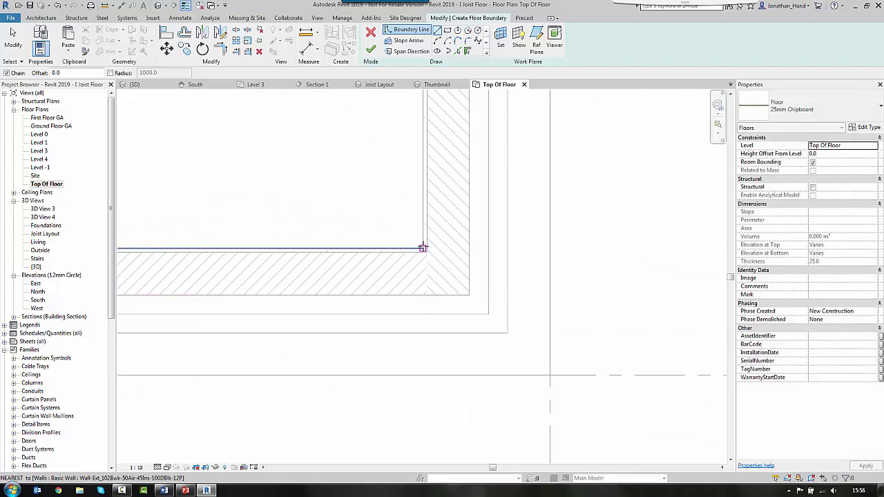
Sketch the floor boundary from the south-east wall corner along the south wall's inner face and up the party wall to the north wall
{"action": "left_click", "coordinate": [423, 248]}
{"action": "left_click", "coordinate": [428, 253]}
{"action": "scroll", "coordinate": [435, 170], "scroll_direction": "down", "scroll_amount": 5}
{"action": "middle_click_drag", "start_coordinate": [282, 152], "coordinate": [626, 210]}
{"action": "scroll", "coordinate": [164, 235], "scroll_direction": "up", "scroll_amount": 3}
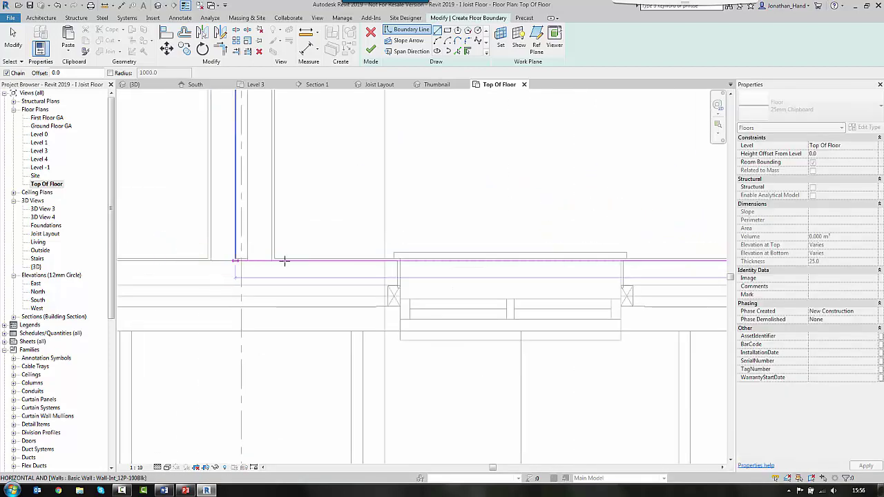
{"action": "scroll", "coordinate": [276, 261], "scroll_direction": "up", "scroll_amount": 2}
{"action": "left_click", "coordinate": [274, 264]}
{"action": "scroll", "coordinate": [291, 219], "scroll_direction": "down", "scroll_amount": 3}
{"action": "scroll", "coordinate": [291, 219], "scroll_direction": "down", "scroll_amount": 6}
{"action": "middle_click_drag", "start_coordinate": [322, 161], "coordinate": [304, 377]}
{"action": "middle_click_drag", "start_coordinate": [297, 147], "coordinate": [289, 368]}
{"action": "scroll", "coordinate": [269, 235], "scroll_direction": "up", "scroll_amount": 6}
{"action": "left_click", "coordinate": [263, 252]}
Continue the boundary along the north wall and around the stepped east walls to the starting corner, and finish the floor
{"action": "scroll", "coordinate": [288, 202], "scroll_direction": "down", "scroll_amount": 4}
{"action": "middle_click_drag", "start_coordinate": [408, 210], "coordinate": [184, 194]}
{"action": "middle_click_drag", "start_coordinate": [598, 187], "coordinate": [450, 192]}
{"action": "scroll", "coordinate": [490, 194], "scroll_direction": "up", "scroll_amount": 1}
{"action": "left_click", "coordinate": [497, 196]}
{"action": "scroll", "coordinate": [483, 186], "scroll_direction": "down", "scroll_amount": 2}
{"action": "scroll", "coordinate": [489, 297], "scroll_direction": "down", "scroll_amount": 5}
{"action": "scroll", "coordinate": [460, 263], "scroll_direction": "up", "scroll_amount": 6}
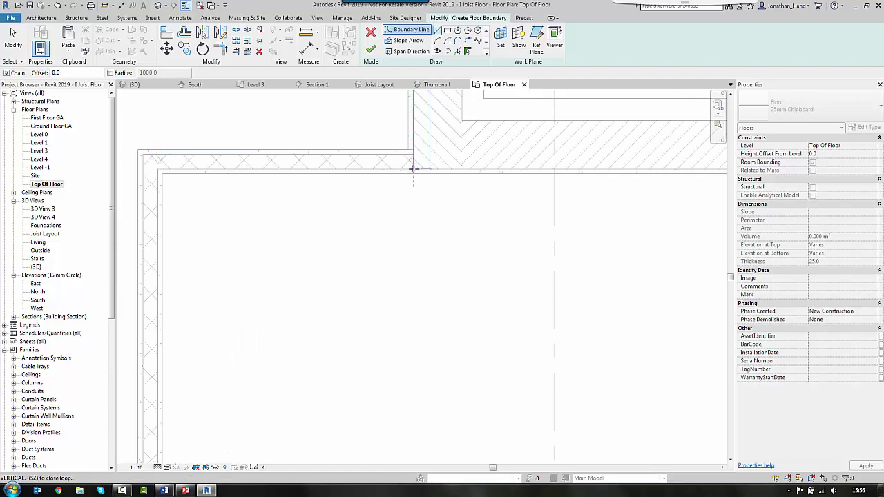
{"action": "left_click", "coordinate": [414, 167]}
{"action": "scroll", "coordinate": [446, 171], "scroll_direction": "down", "scroll_amount": 3}
{"action": "middle_click_drag", "start_coordinate": [509, 181], "coordinate": [105, 188]}
{"action": "scroll", "coordinate": [321, 172], "scroll_direction": "up", "scroll_amount": 2}
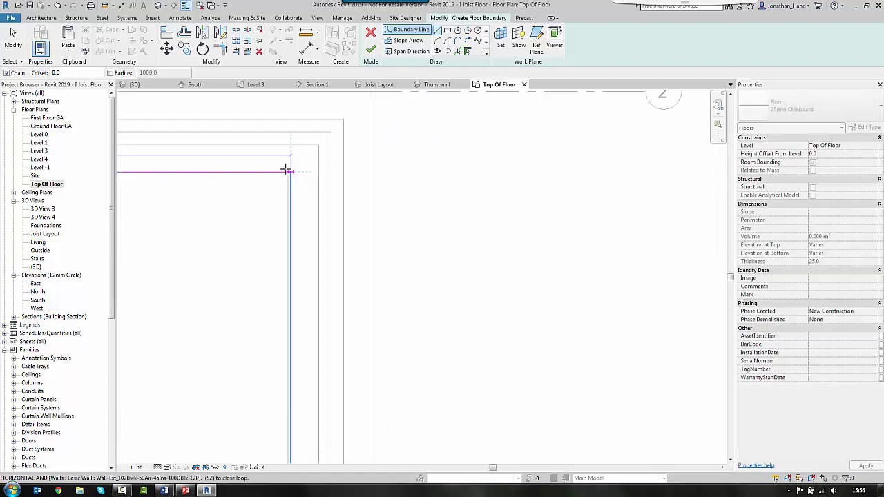
{"action": "scroll", "coordinate": [355, 142], "scroll_direction": "down", "scroll_amount": 4}
{"action": "scroll", "coordinate": [405, 138], "scroll_direction": "up", "scroll_amount": 6}
{"action": "scroll", "coordinate": [396, 182], "scroll_direction": "up", "scroll_amount": 2}
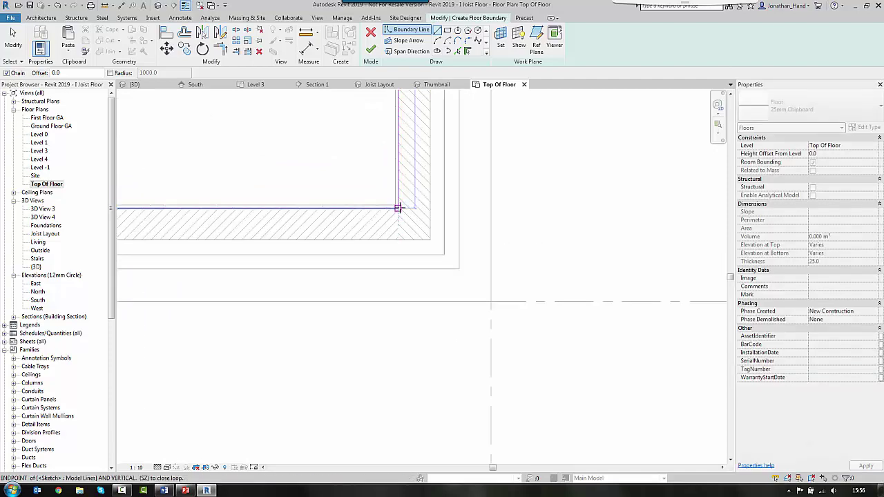
{"action": "left_click", "coordinate": [371, 50]}
{"action": "left_click", "coordinate": [463, 245]}
Open the Joist Layout 3D view and start editing the boundary of the chipboard floor deck
{"action": "scroll", "coordinate": [463, 244], "scroll_direction": "down", "scroll_amount": 2}
{"action": "double_click", "coordinate": [38, 236]}
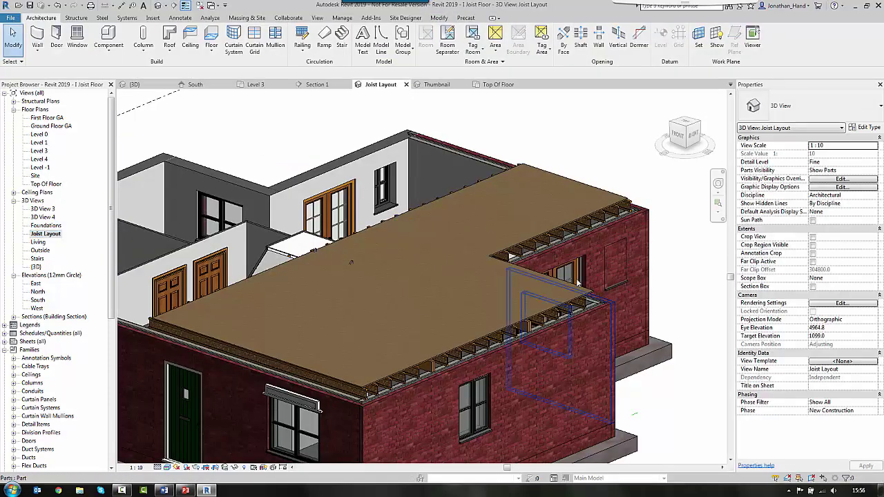
{"action": "scroll", "coordinate": [588, 289], "scroll_direction": "up", "scroll_amount": 5}
{"action": "scroll", "coordinate": [588, 289], "scroll_direction": "down", "scroll_amount": 2}
{"action": "left_click", "coordinate": [530, 192]}
{"action": "scroll", "coordinate": [531, 192], "scroll_direction": "down", "scroll_amount": 3}
{"action": "scroll", "coordinate": [530, 192], "scroll_direction": "down", "scroll_amount": 3}
{"action": "middle_click_drag", "start_coordinate": [428, 276], "coordinate": [435, 144], "text": "shift"}
{"action": "left_click", "coordinate": [375, 48]}
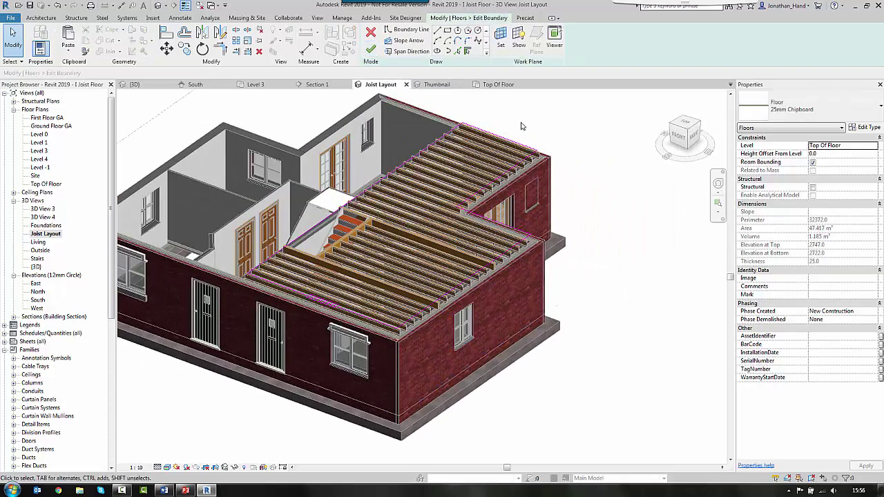
Orient the 3D view to the top and set its visual style to Hidden Line
{"action": "left_click", "coordinate": [684, 124]}
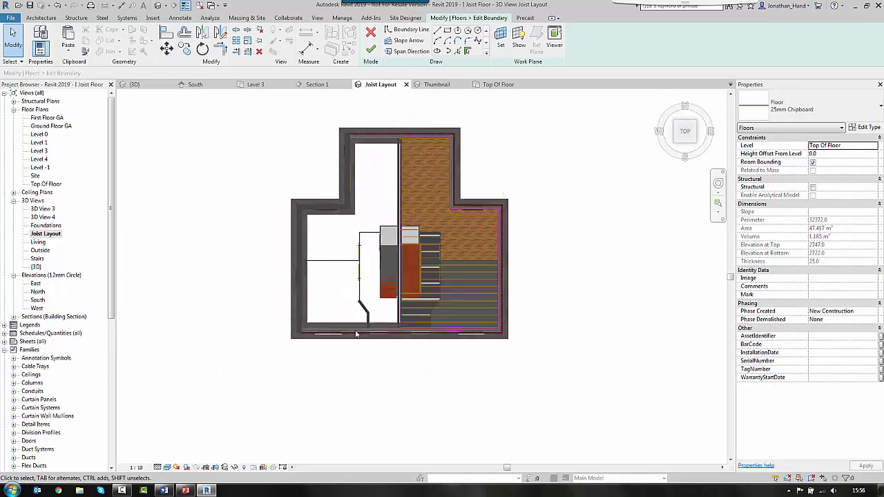
{"action": "left_click", "coordinate": [167, 468]}
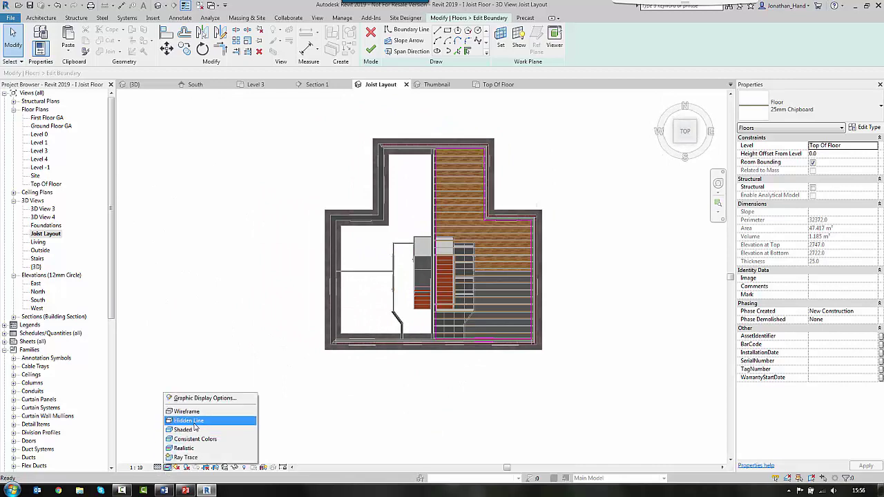
{"action": "left_click", "coordinate": [194, 422]}
{"action": "scroll", "coordinate": [410, 329], "scroll_direction": "up", "scroll_amount": 5}
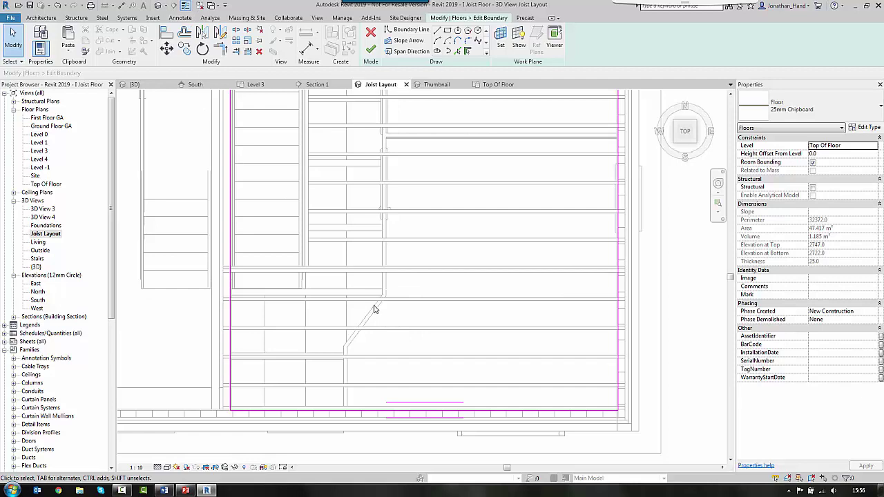
Offset copies of the party-wall boundary line by 2400 mm and the south boundary line by 1200 mm into the floor
{"action": "left_click", "coordinate": [184, 36]}
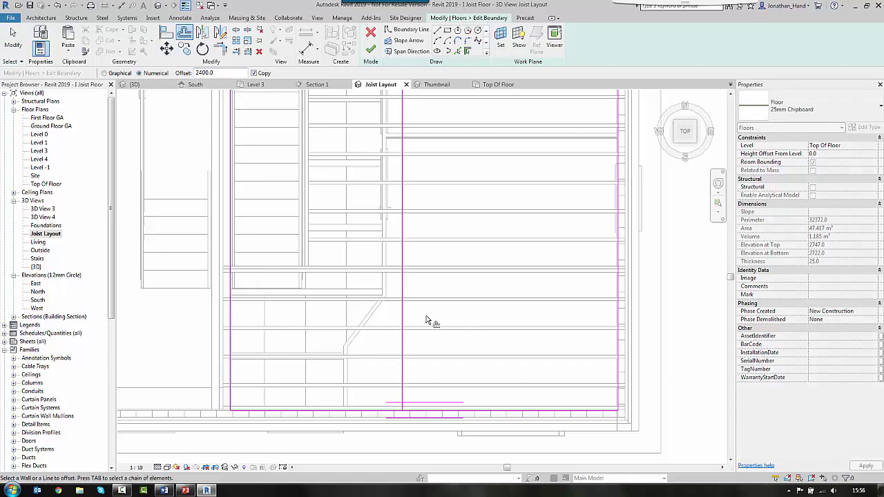
{"action": "scroll", "coordinate": [426, 320], "scroll_direction": "down", "scroll_amount": 2}
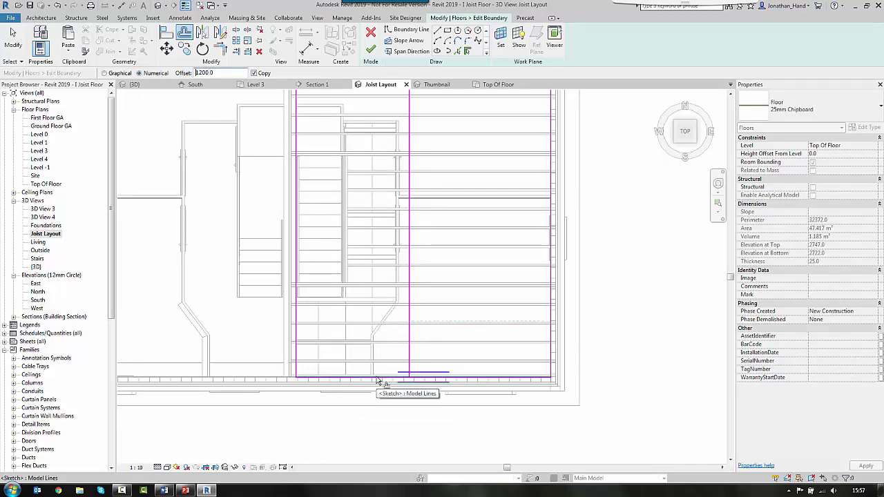
{"action": "scroll", "coordinate": [452, 360], "scroll_direction": "up", "scroll_amount": 2}
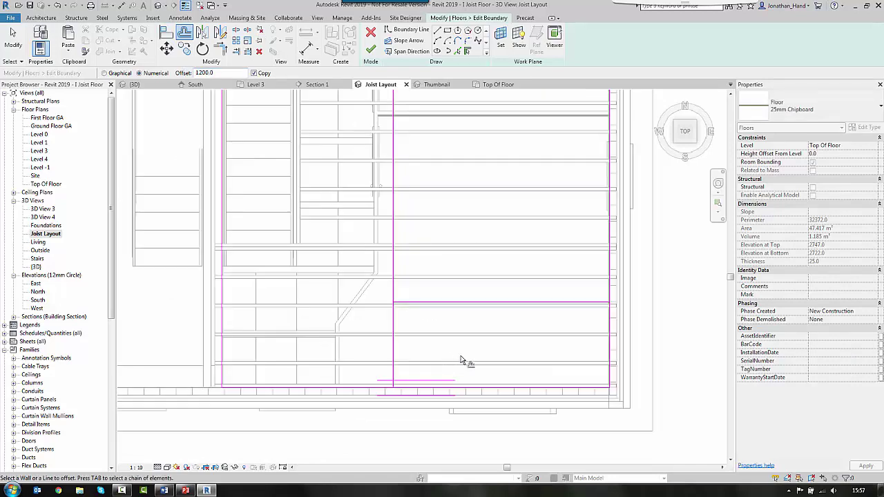
{"action": "key", "text": "Escape"}
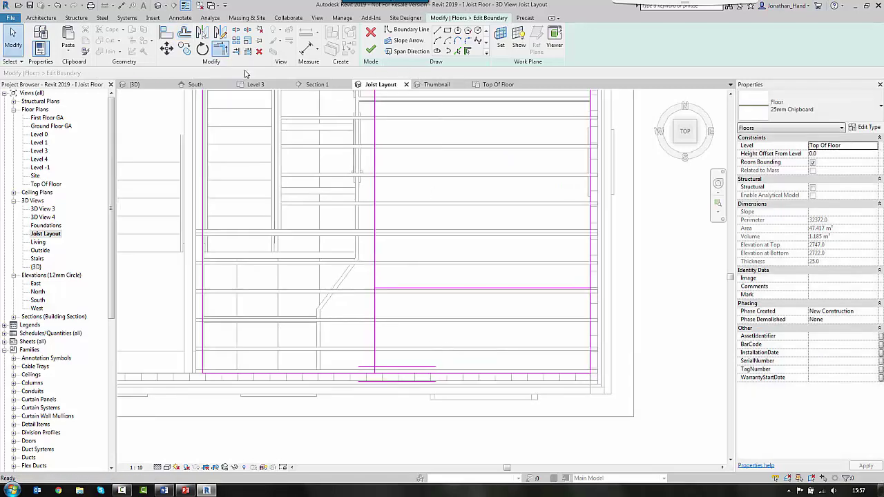
Trim the offset and outer boundary lines to corners, forming a rectangular panel in the floor's south-east corner
{"action": "key", "text": "t"}
{"action": "key", "text": "r"}
{"action": "left_click", "coordinate": [375, 324]}
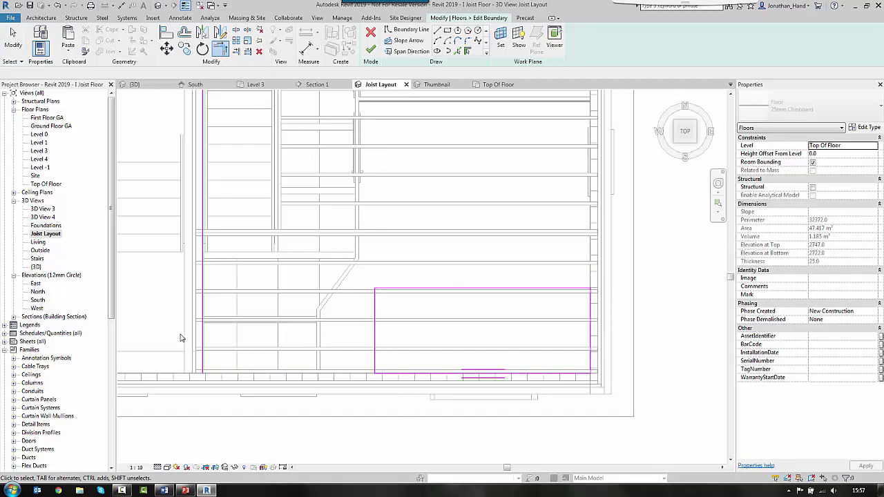
{"action": "key", "text": "Escape"}
Delete the leftover boundary lines along the party wall, the north wall and the stepped east wall
{"action": "left_click", "coordinate": [202, 331]}
{"action": "key", "text": "Delete"}
{"action": "scroll", "coordinate": [322, 235], "scroll_direction": "down", "scroll_amount": 2}
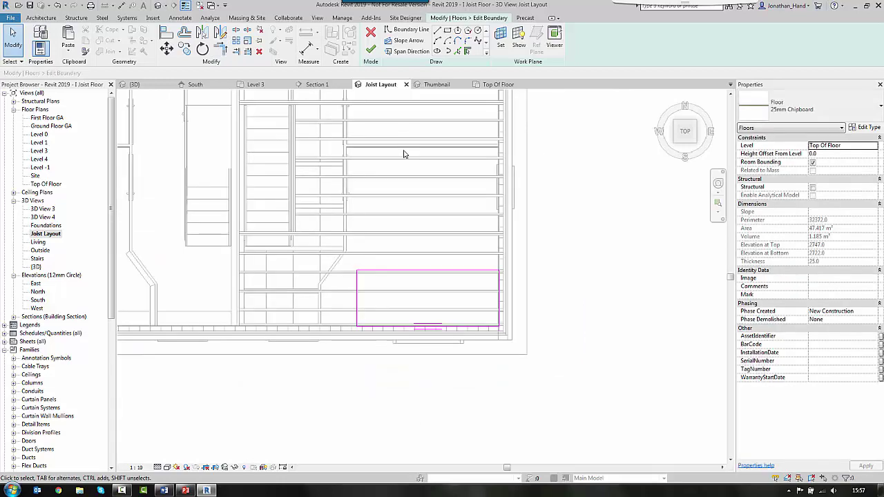
{"action": "middle_click_drag", "start_coordinate": [437, 176], "coordinate": [442, 366]}
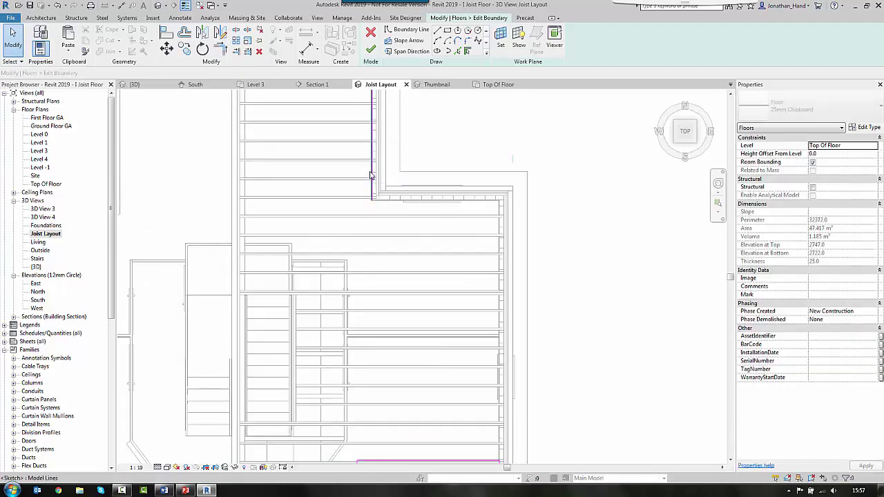
{"action": "left_click", "coordinate": [372, 177]}
{"action": "middle_click_drag", "start_coordinate": [376, 177], "coordinate": [381, 289]}
{"action": "key", "text": "Escape"}
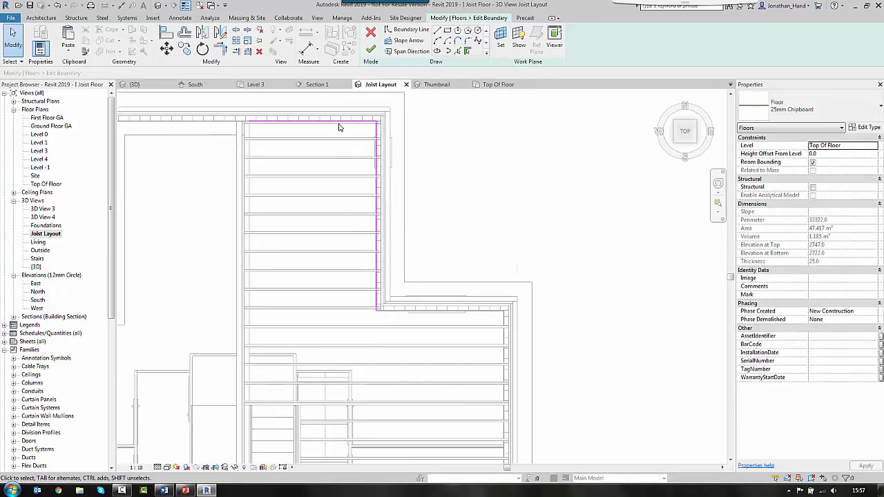
{"action": "left_click", "coordinate": [340, 125]}
{"action": "key", "text": "Delete"}
{"action": "left_click", "coordinate": [379, 126]}
{"action": "key", "text": "Delete"}
Finish the boundary edit so the floor is reduced to the single rectangular chipboard panel
{"action": "scroll", "coordinate": [423, 306], "scroll_direction": "down", "scroll_amount": 2}
{"action": "middle_click_drag", "start_coordinate": [423, 306], "coordinate": [384, 131]}
{"action": "scroll", "coordinate": [372, 317], "scroll_direction": "up", "scroll_amount": 7}
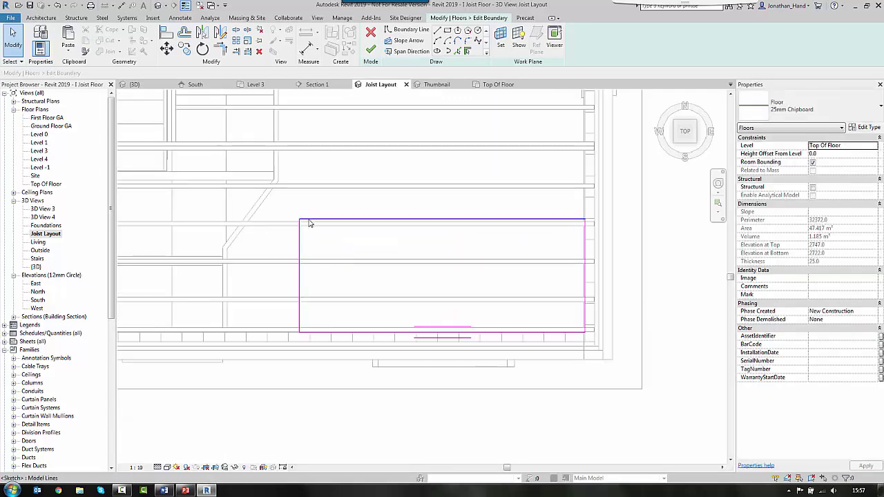
{"action": "left_click", "coordinate": [371, 50]}
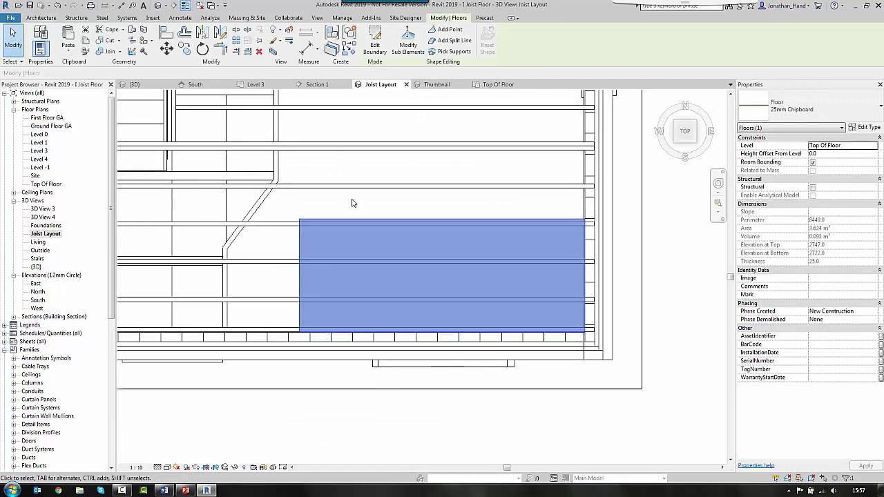
{"action": "scroll", "coordinate": [353, 202], "scroll_direction": "down", "scroll_amount": 1}
{"action": "key", "text": "Escape"}
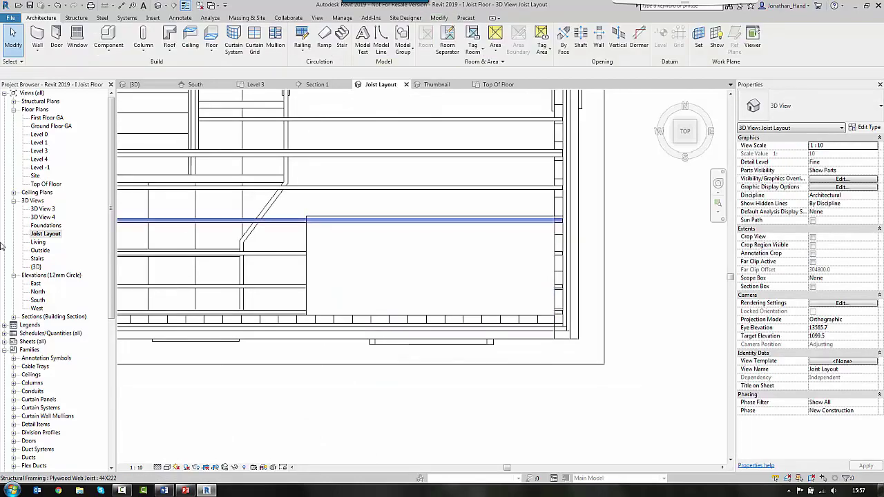
Set the Joist Layout view's visual style to Realistic and orbit to inspect the chipboard panel on the joists
{"action": "left_click", "coordinate": [166, 468]}
{"action": "left_click", "coordinate": [183, 449]}
{"action": "middle_click_drag", "start_coordinate": [336, 213], "coordinate": [303, 169], "text": "shift"}
{"action": "middle_click_drag", "start_coordinate": [302, 169], "coordinate": [469, 345]}
{"action": "scroll", "coordinate": [327, 285], "scroll_direction": "up", "scroll_amount": 2}
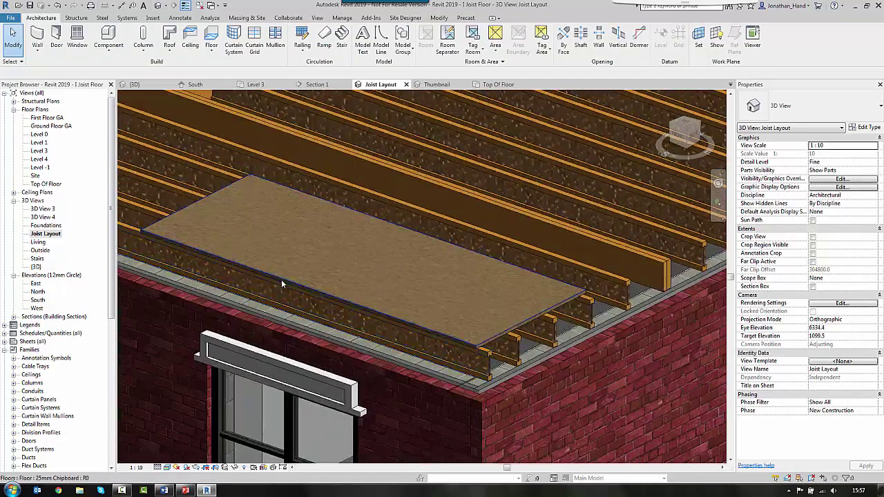
{"action": "left_click", "coordinate": [281, 284]}
{"action": "key", "text": "Escape"}
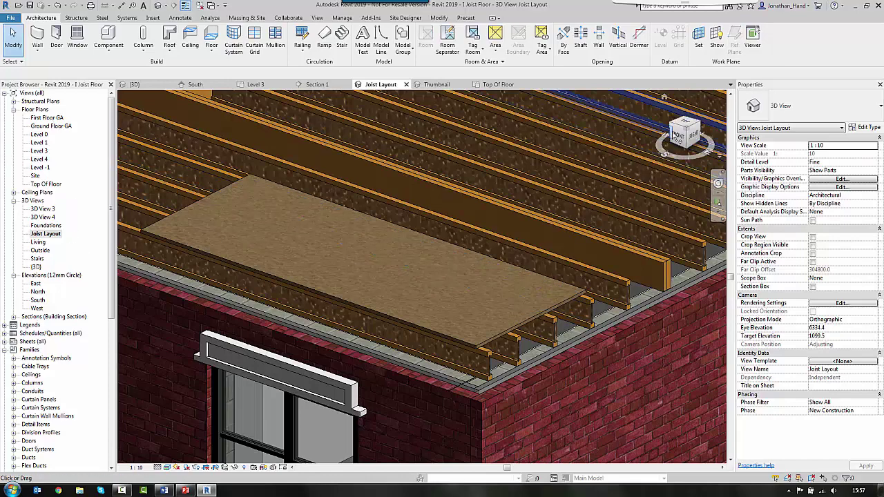
Look at the joist layout from directly above and set its visual style to Hidden Line
{"action": "left_click", "coordinate": [685, 124]}
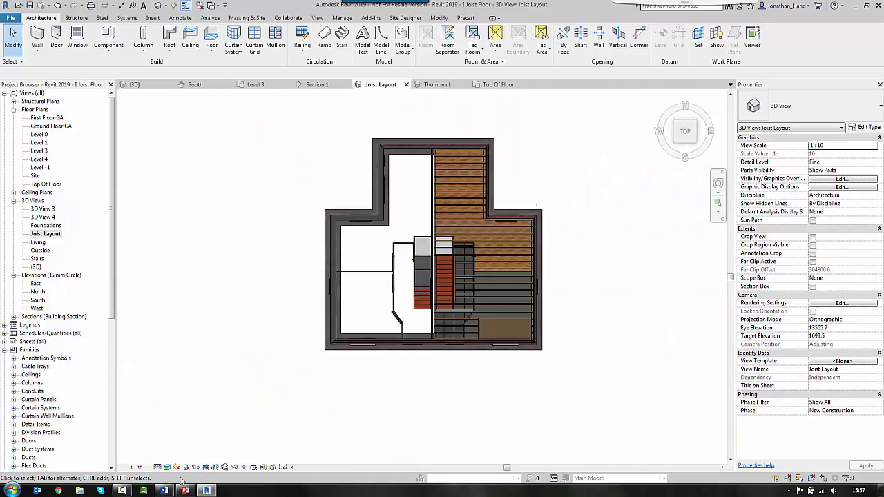
{"action": "left_click", "coordinate": [168, 468]}
{"action": "left_click", "coordinate": [190, 421]}
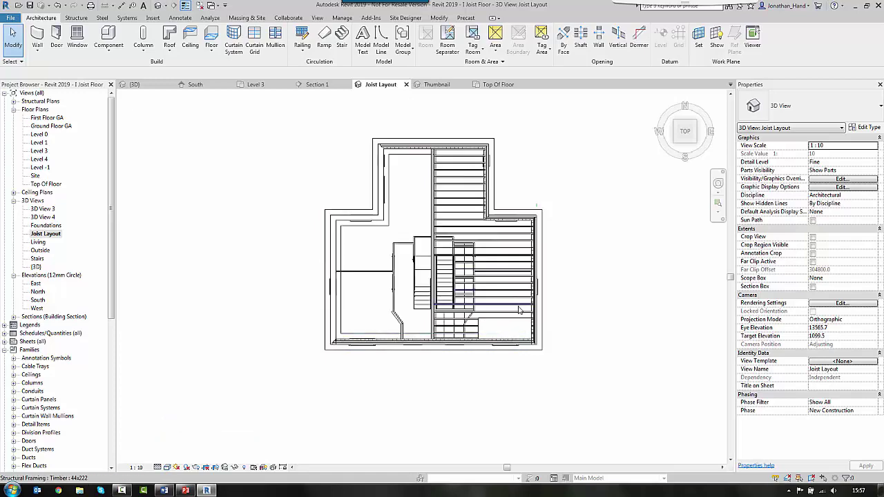
Move the south-east chipboard panel so its north edge lies on the centreline of the supporting I-joist
{"action": "scroll", "coordinate": [324, 204], "scroll_direction": "up", "scroll_amount": 8}
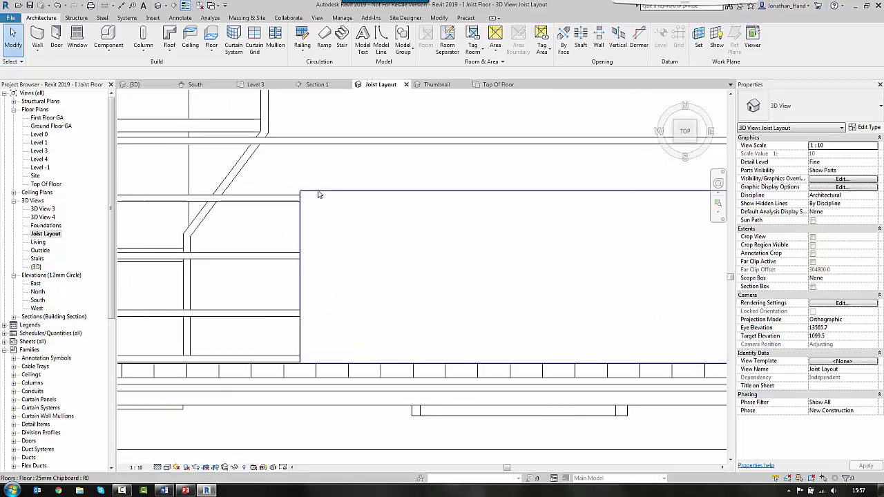
{"action": "left_click", "coordinate": [319, 201]}
{"action": "left_click", "coordinate": [165, 53]}
{"action": "middle_click_drag", "start_coordinate": [713, 209], "coordinate": [416, 154]}
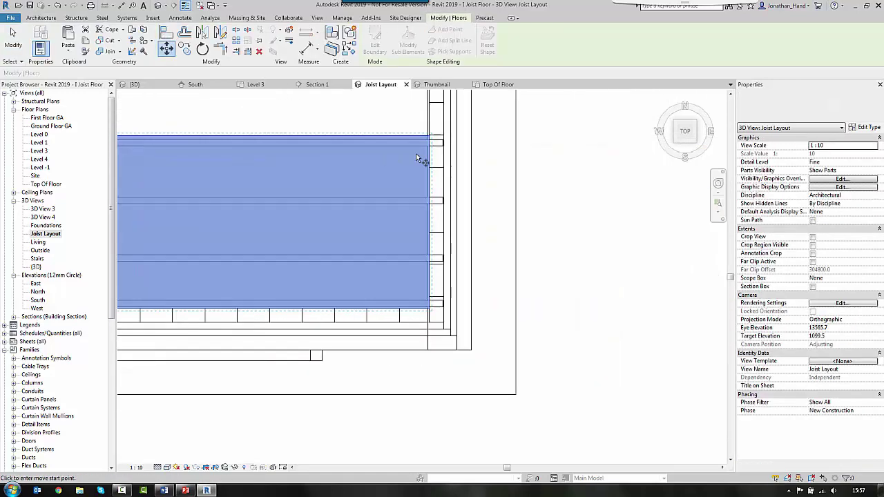
{"action": "scroll", "coordinate": [420, 141], "scroll_direction": "up", "scroll_amount": 5}
{"action": "left_click", "coordinate": [426, 142]}
{"action": "left_click", "coordinate": [440, 181]}
{"action": "scroll", "coordinate": [562, 186], "scroll_direction": "down", "scroll_amount": 4}
{"action": "left_click", "coordinate": [562, 186]}
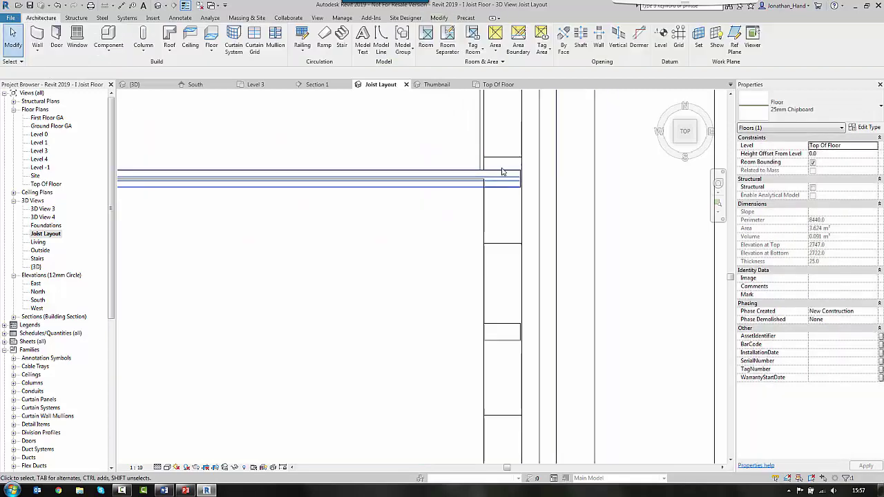
Copy the chipboard panel westward so the copy butts against the original panel's west edge
{"action": "scroll", "coordinate": [502, 166], "scroll_direction": "down", "scroll_amount": 8}
{"action": "left_click", "coordinate": [498, 204]}
{"action": "middle_click_drag", "start_coordinate": [238, 205], "coordinate": [445, 205]}
{"action": "left_click", "coordinate": [185, 54]}
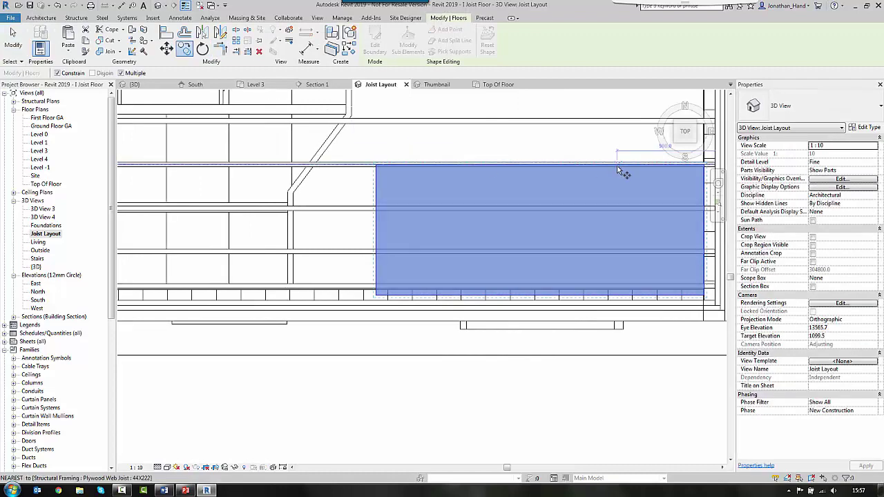
{"action": "middle_click_drag", "start_coordinate": [723, 170], "coordinate": [599, 170]}
{"action": "scroll", "coordinate": [605, 171], "scroll_direction": "up", "scroll_amount": 5}
{"action": "left_click", "coordinate": [521, 174]}
{"action": "scroll", "coordinate": [533, 156], "scroll_direction": "down", "scroll_amount": 3}
{"action": "middle_click_drag", "start_coordinate": [420, 124], "coordinate": [716, 150]}
{"action": "scroll", "coordinate": [268, 184], "scroll_direction": "up", "scroll_amount": 3}
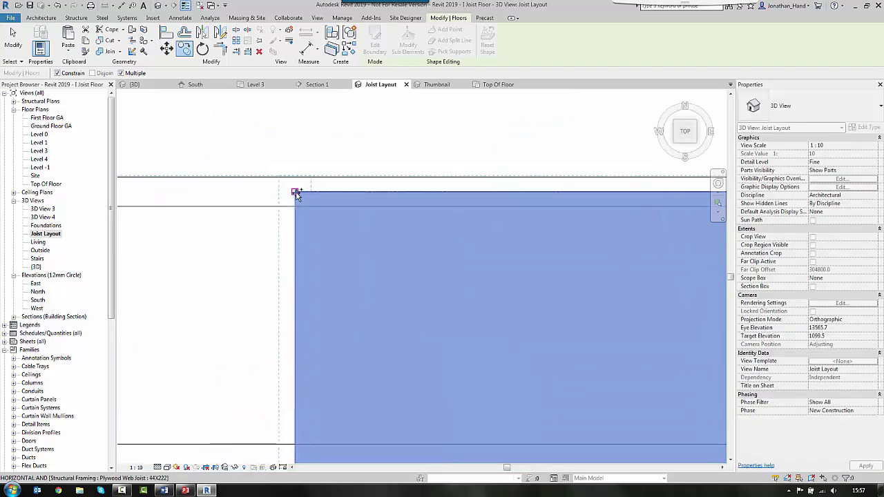
{"action": "scroll", "coordinate": [295, 193], "scroll_direction": "down", "scroll_amount": 5}
{"action": "scroll", "coordinate": [297, 130], "scroll_direction": "up", "scroll_amount": 2}
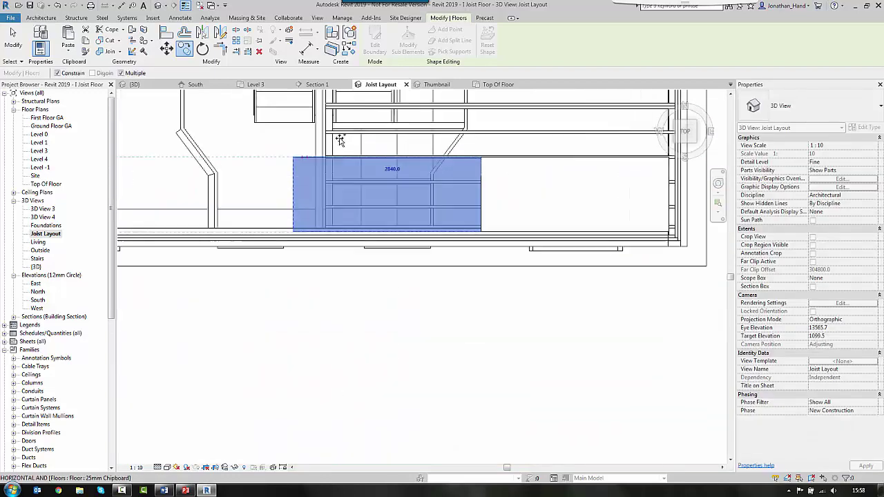
{"action": "key", "text": "Escape"}
{"action": "key", "text": "Escape"}
Edit the western panel's boundary and pull its west edge back to just inside the party wall, making it about 2387 mm long
{"action": "middle_click_drag", "start_coordinate": [395, 194], "coordinate": [323, 198]}
{"action": "scroll", "coordinate": [196, 151], "scroll_direction": "up", "scroll_amount": 1}
{"action": "scroll", "coordinate": [194, 151], "scroll_direction": "up", "scroll_amount": 2}
{"action": "left_click", "coordinate": [262, 197]}
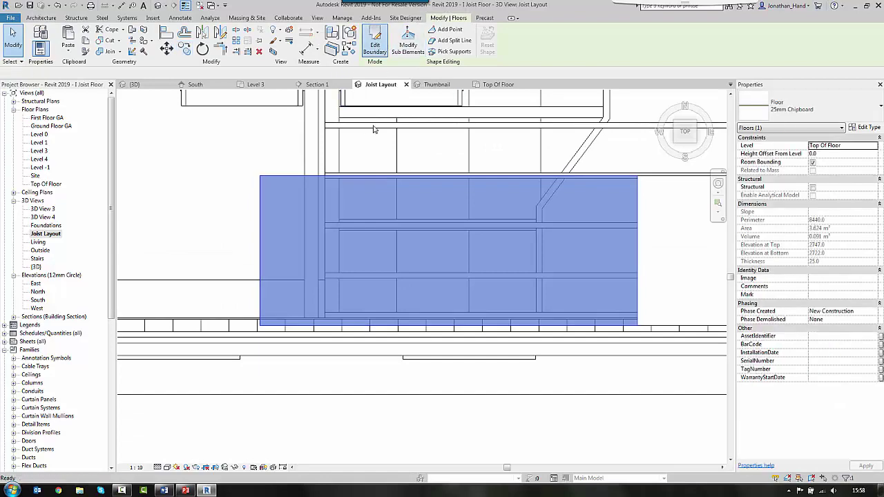
{"action": "double_click", "coordinate": [276, 199]}
{"action": "mouse_move", "coordinate": [260, 196]}
{"action": "left_mouse_down"}
{"action": "mouse_move", "coordinate": [353, 194]}
{"action": "mouse_move", "coordinate": [340, 194]}
{"action": "left_mouse_up"}
{"action": "scroll", "coordinate": [408, 197], "scroll_direction": "down", "scroll_amount": 1}
{"action": "middle_click_drag", "start_coordinate": [441, 200], "coordinate": [378, 209]}
Pull the western panel's south boundary line up to the inner wall face and finish the boundary edit
{"action": "scroll", "coordinate": [292, 300], "scroll_direction": "up", "scroll_amount": 5}
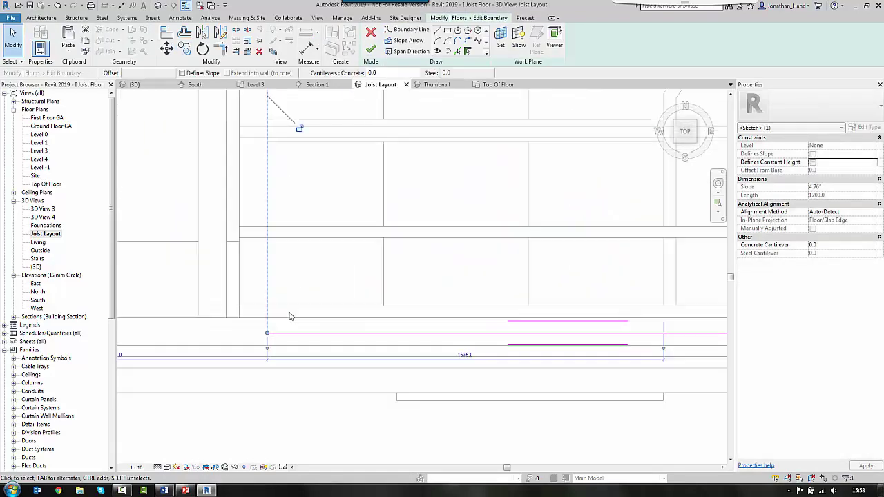
{"action": "left_click_drag", "start_coordinate": [291, 337], "coordinate": [294, 315]}
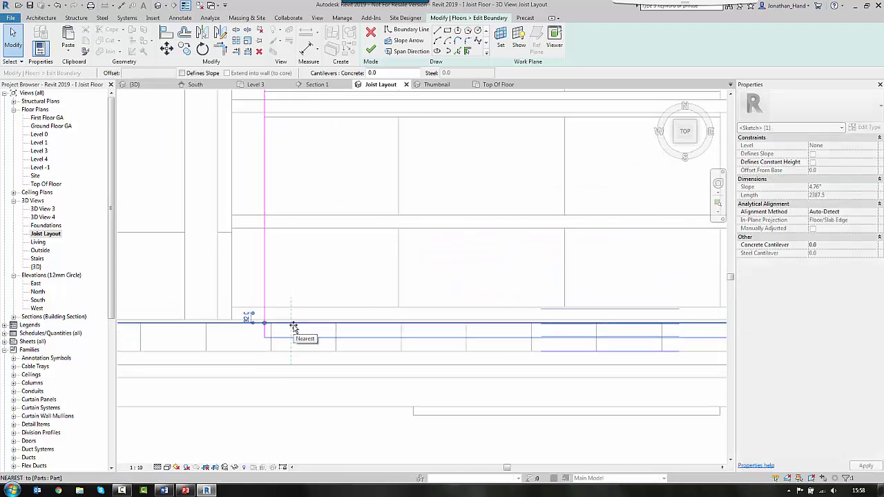
{"action": "scroll", "coordinate": [351, 247], "scroll_direction": "down", "scroll_amount": 4}
{"action": "scroll", "coordinate": [387, 227], "scroll_direction": "down", "scroll_amount": 2}
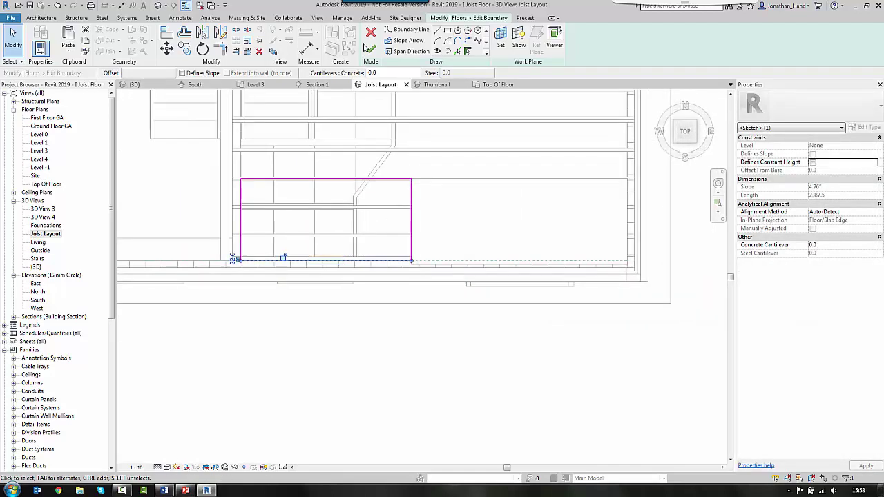
{"action": "left_click", "coordinate": [370, 49]}
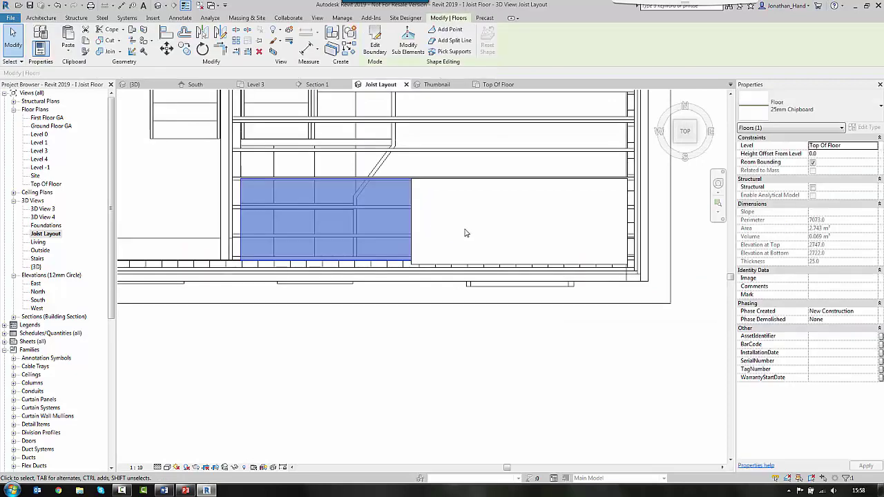
{"action": "key", "text": "Escape"}
Copy the south-east panel northward so the copy starts a second row directly against its north edge
{"action": "scroll", "coordinate": [402, 266], "scroll_direction": "up", "scroll_amount": 1}
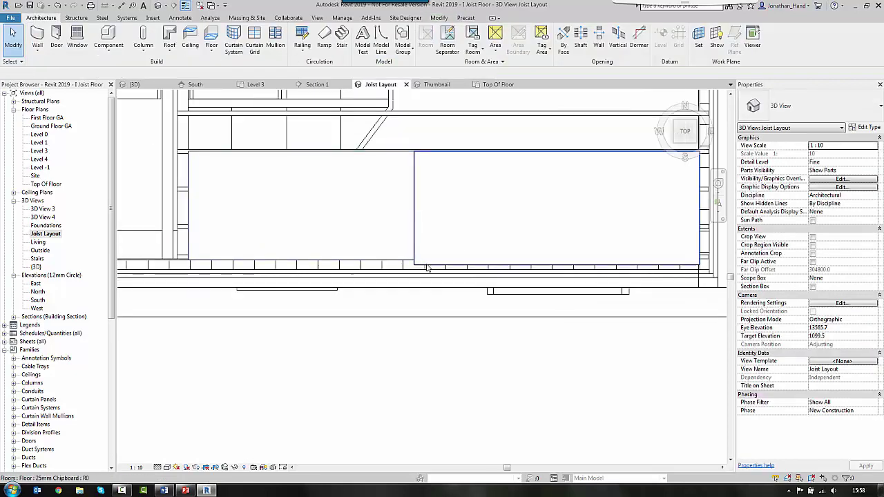
{"action": "left_click", "coordinate": [423, 266]}
{"action": "middle_click_drag", "start_coordinate": [430, 223], "coordinate": [335, 265]}
{"action": "left_click", "coordinate": [188, 55]}
{"action": "scroll", "coordinate": [320, 304], "scroll_direction": "up", "scroll_amount": 5}
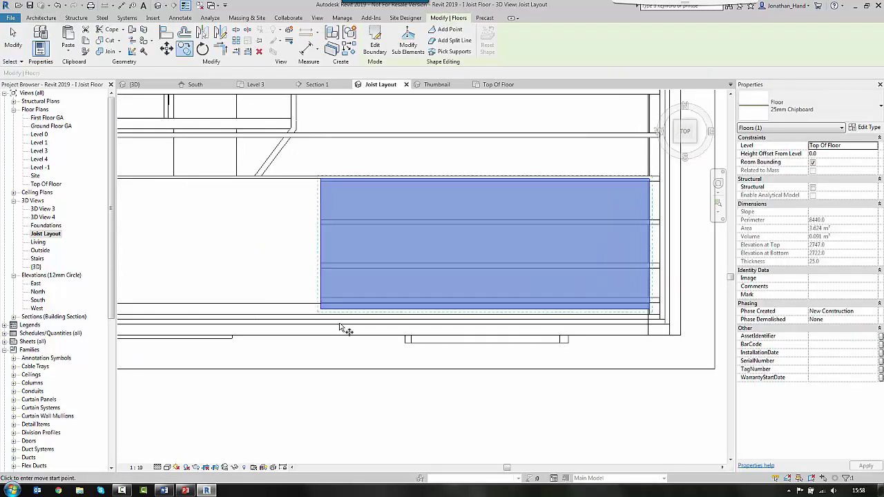
{"action": "left_click", "coordinate": [320, 310]}
{"action": "middle_click_drag", "start_coordinate": [307, 136], "coordinate": [315, 251]}
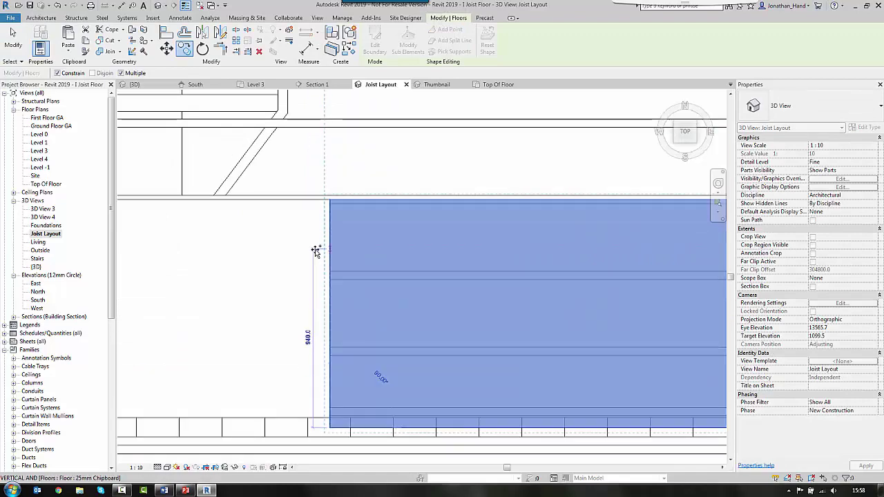
{"action": "scroll", "coordinate": [320, 230], "scroll_direction": "up", "scroll_amount": 3}
{"action": "left_click", "coordinate": [344, 157]}
{"action": "scroll", "coordinate": [339, 208], "scroll_direction": "down", "scroll_amount": 7}
{"action": "key", "text": "Escape"}
{"action": "key", "text": "Escape"}
Move the second-row panel westward by about half its length to stagger the joints with the first row
{"action": "scroll", "coordinate": [369, 150], "scroll_direction": "up", "scroll_amount": 3}
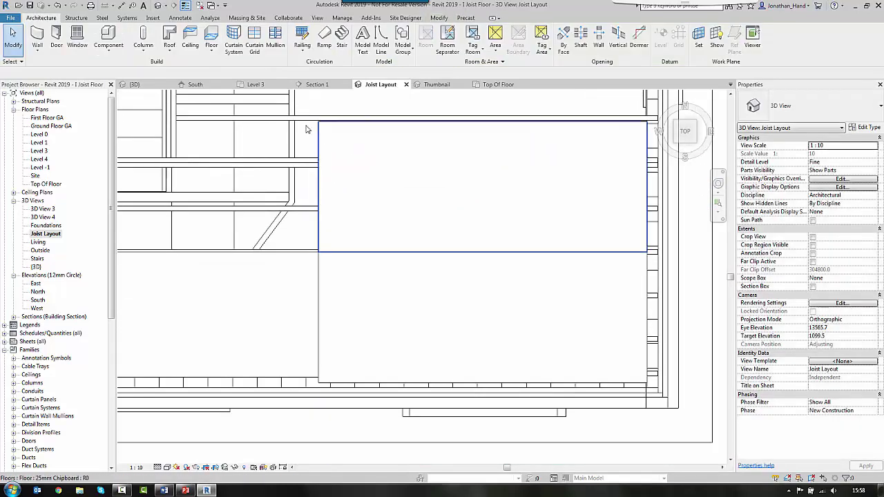
{"action": "left_click", "coordinate": [324, 139]}
{"action": "left_click", "coordinate": [166, 49]}
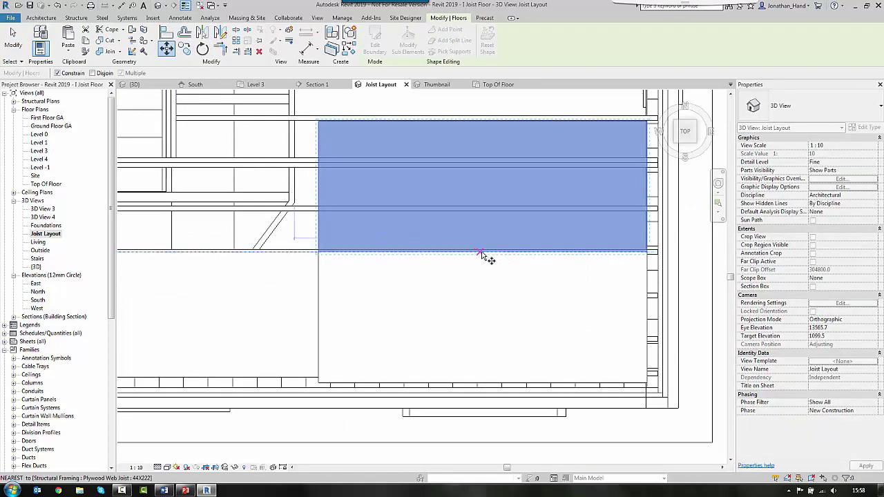
{"action": "left_click", "coordinate": [484, 254]}
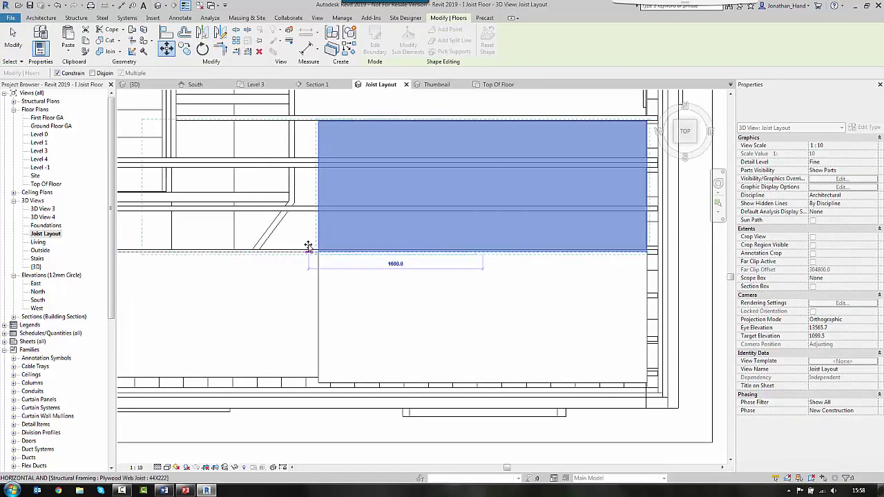
{"action": "left_click", "coordinate": [370, 254]}
{"action": "scroll", "coordinate": [377, 252], "scroll_direction": "down", "scroll_amount": 6}
{"action": "left_click", "coordinate": [442, 283]}
Edit the south-east panel's boundary so its south edge lines up with the inner wall face, and finish the edit
{"action": "scroll", "coordinate": [400, 280], "scroll_direction": "up", "scroll_amount": 3}
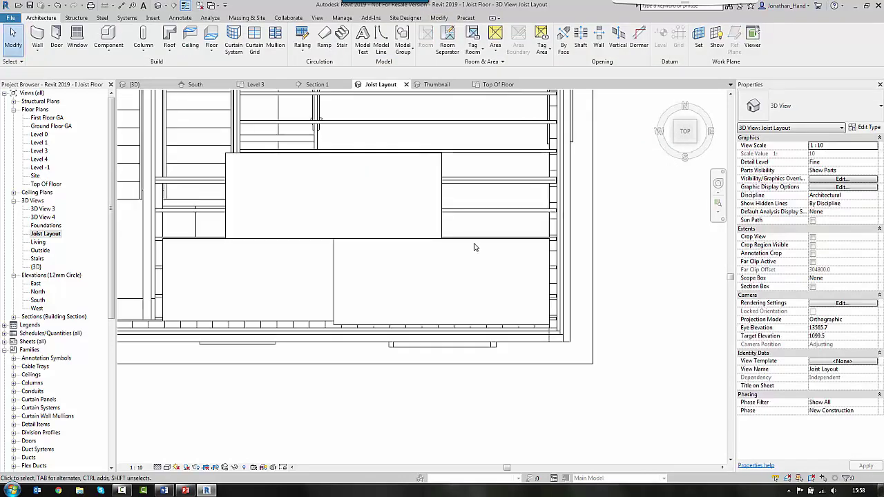
{"action": "left_click", "coordinate": [473, 244]}
{"action": "left_click", "coordinate": [375, 41]}
{"action": "scroll", "coordinate": [332, 270], "scroll_direction": "up", "scroll_amount": 2}
{"action": "scroll", "coordinate": [332, 341], "scroll_direction": "up", "scroll_amount": 2}
{"action": "left_click", "coordinate": [334, 330]}
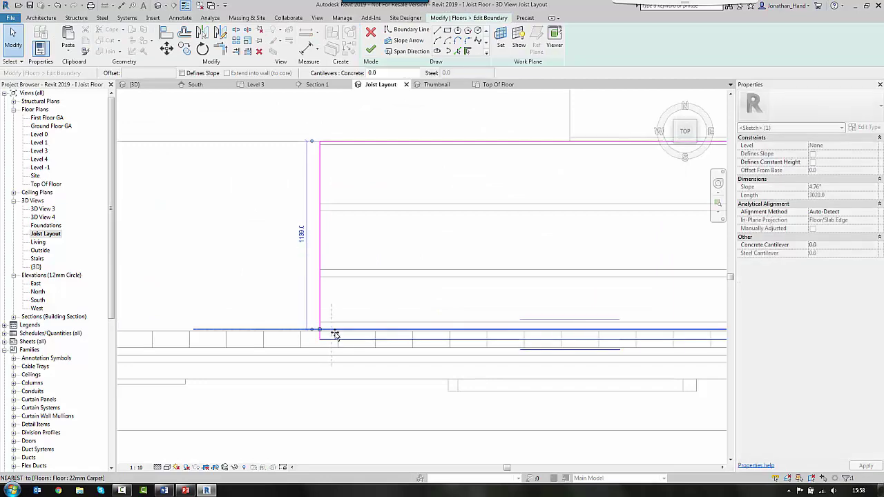
{"action": "left_click", "coordinate": [371, 50]}
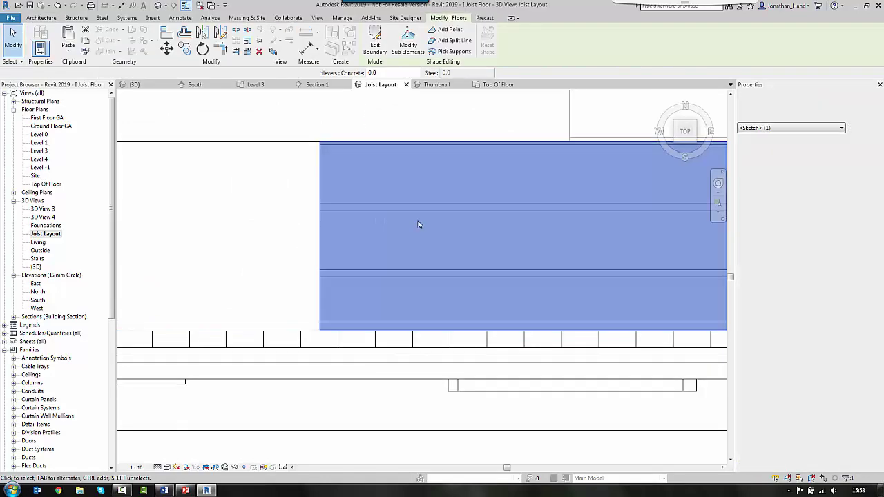
{"action": "scroll", "coordinate": [420, 217], "scroll_direction": "down", "scroll_amount": 3}
{"action": "key", "text": "Escape"}
Copy the second-row panel eastward so the copy butts against its east edge
{"action": "left_click", "coordinate": [460, 200]}
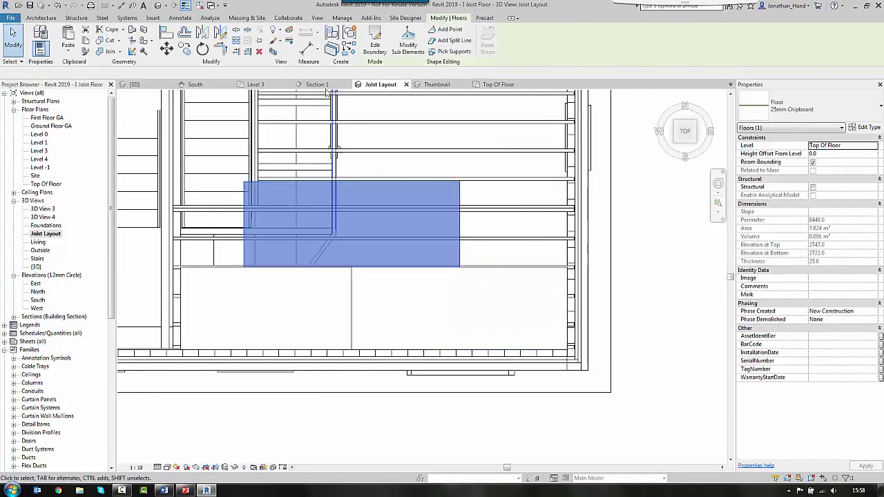
{"action": "left_click", "coordinate": [244, 197]}
{"action": "left_click", "coordinate": [459, 195]}
{"action": "key", "text": "Escape"}
{"action": "key", "text": "Escape"}
Edit the second-row eastern panel's boundary, pulling its overhanging east edge back to just inside the east wall, and finish the edit
{"action": "middle_click_drag", "start_coordinate": [649, 188], "coordinate": [464, 201]}
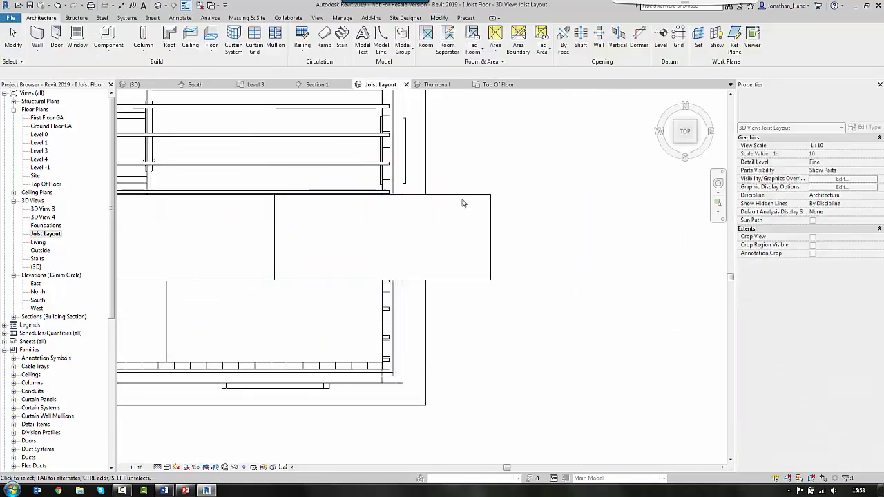
{"action": "left_click", "coordinate": [462, 197]}
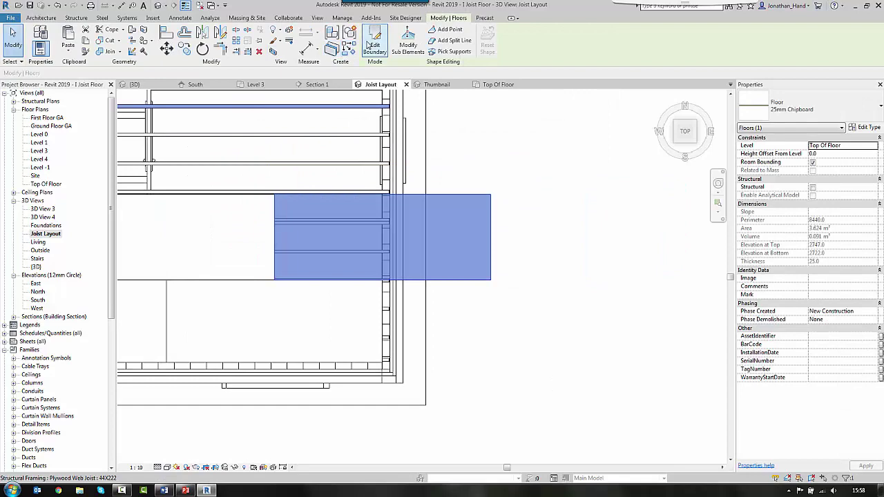
{"action": "left_click", "coordinate": [373, 44]}
{"action": "left_click", "coordinate": [490, 227]}
{"action": "mouse_move", "coordinate": [489, 228]}
{"action": "left_mouse_down"}
{"action": "mouse_move", "coordinate": [371, 232]}
{"action": "mouse_move", "coordinate": [379, 235]}
{"action": "left_mouse_up"}
{"action": "left_click", "coordinate": [371, 50]}
{"action": "middle_click_drag", "start_coordinate": [134, 210], "coordinate": [337, 243]}
{"action": "key", "text": "Escape"}
Edit the second-row western panel's boundary and sketch a corner notch about 334 mm deep at the stair opening in its north-west corner
{"action": "left_click", "coordinate": [261, 242]}
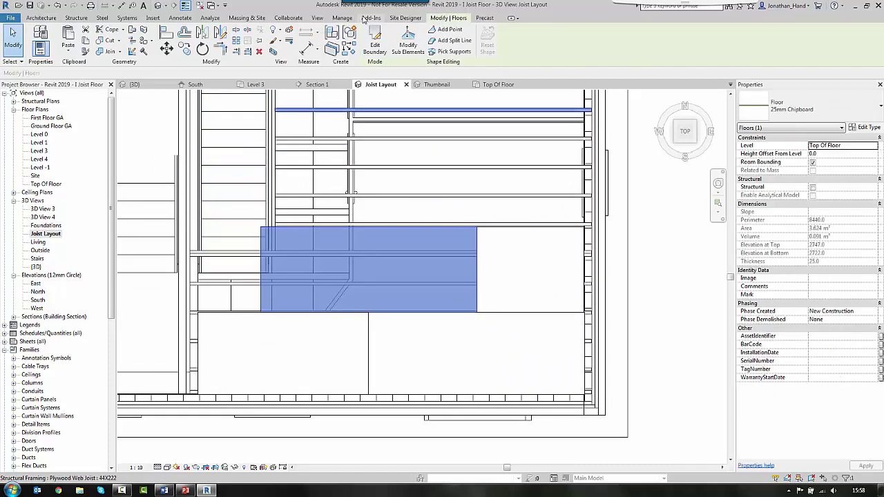
{"action": "left_click", "coordinate": [381, 50]}
{"action": "scroll", "coordinate": [262, 203], "scroll_direction": "up", "scroll_amount": 2}
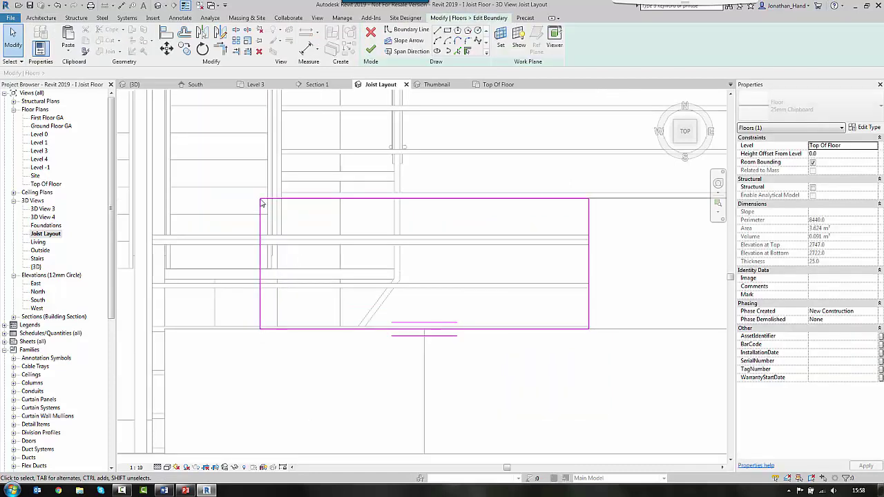
{"action": "left_click", "coordinate": [438, 30]}
{"action": "scroll", "coordinate": [279, 211], "scroll_direction": "up", "scroll_amount": 2}
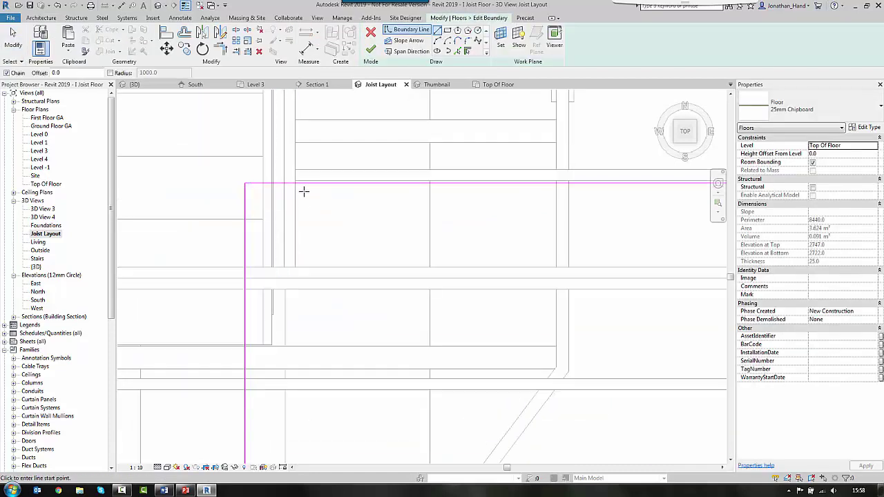
{"action": "left_click", "coordinate": [273, 183]}
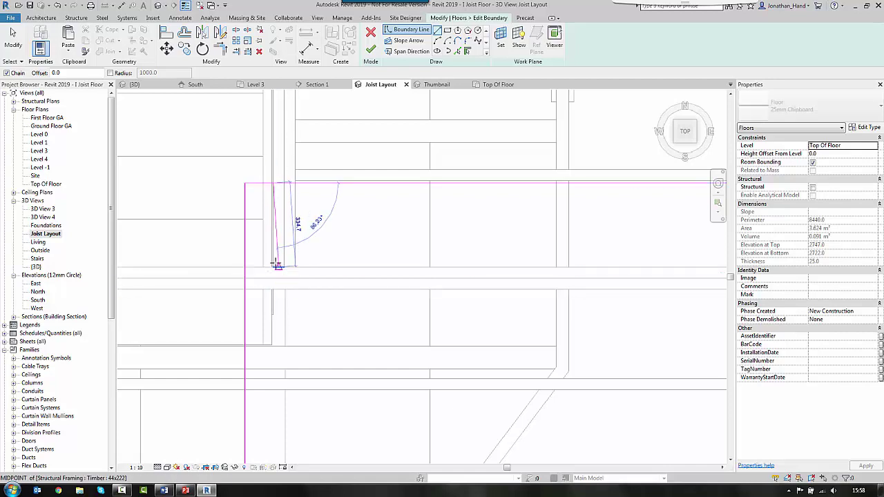
{"action": "left_click", "coordinate": [272, 266]}
{"action": "left_click", "coordinate": [244, 266]}
{"action": "key", "text": "Escape"}
{"action": "key", "text": "Escape"}
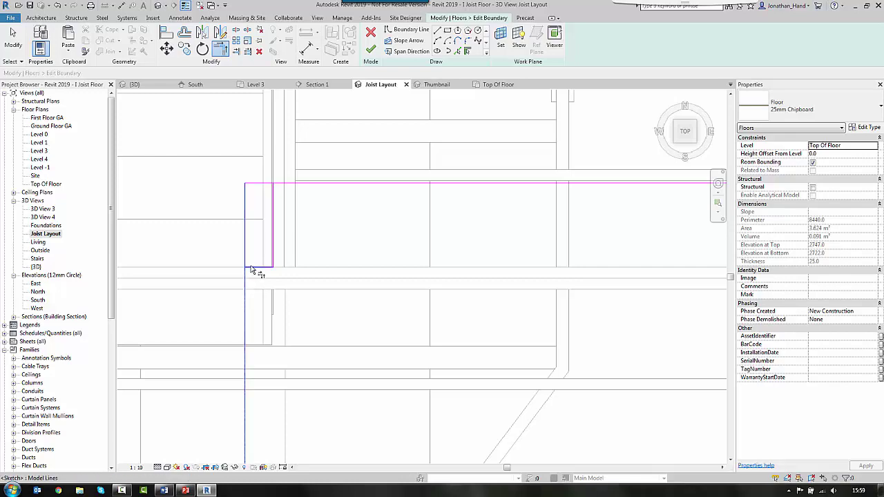
Finish the boundary edit so the second-row western panel is cut back around the stair opening
{"action": "left_click", "coordinate": [372, 50]}
{"action": "scroll", "coordinate": [345, 122], "scroll_direction": "down", "scroll_amount": 8}
{"action": "left_click", "coordinate": [363, 264]}
Set the joist layout view's visual style back to Realistic
{"action": "middle_click_drag", "start_coordinate": [362, 265], "coordinate": [336, 310]}
{"action": "scroll", "coordinate": [348, 268], "scroll_direction": "down", "scroll_amount": 2}
{"action": "left_click", "coordinate": [169, 467]}
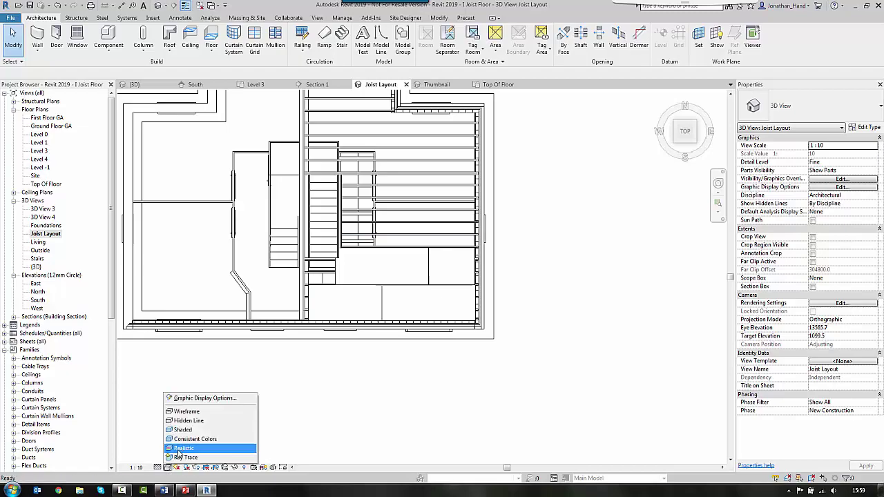
{"action": "left_click", "coordinate": [180, 450]}
Inspect the staggered chipboard panels in 3D and check the notched corner over the stair trimmer joists
{"action": "middle_click_drag", "start_coordinate": [402, 373], "coordinate": [290, 200], "text": "shift"}
{"action": "scroll", "coordinate": [283, 196], "scroll_direction": "up", "scroll_amount": 3}
{"action": "middle_click_drag", "start_coordinate": [491, 355], "coordinate": [497, 384], "text": "shift"}
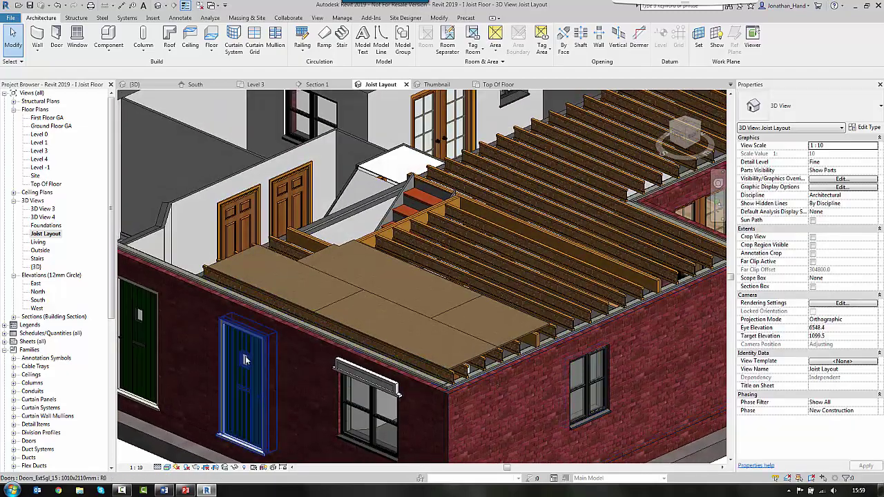
{"action": "scroll", "coordinate": [263, 363], "scroll_direction": "up", "scroll_amount": 2}
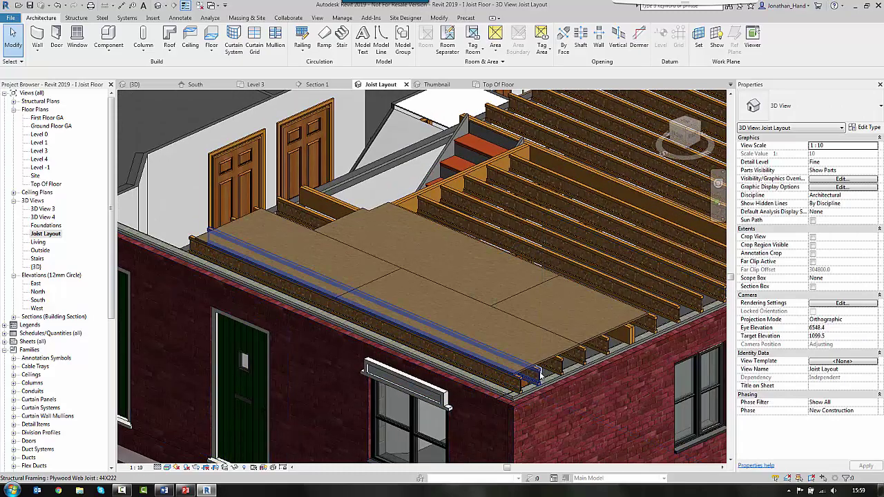
{"action": "middle_click_drag", "start_coordinate": [304, 228], "coordinate": [514, 270], "text": "shift"}
{"action": "scroll", "coordinate": [484, 165], "scroll_direction": "down", "scroll_amount": 2}
{"action": "middle_click_drag", "start_coordinate": [478, 154], "coordinate": [450, 317]}
{"action": "scroll", "coordinate": [641, 350], "scroll_direction": "up", "scroll_amount": 2}
{"action": "scroll", "coordinate": [449, 316], "scroll_direction": "up", "scroll_amount": 3}
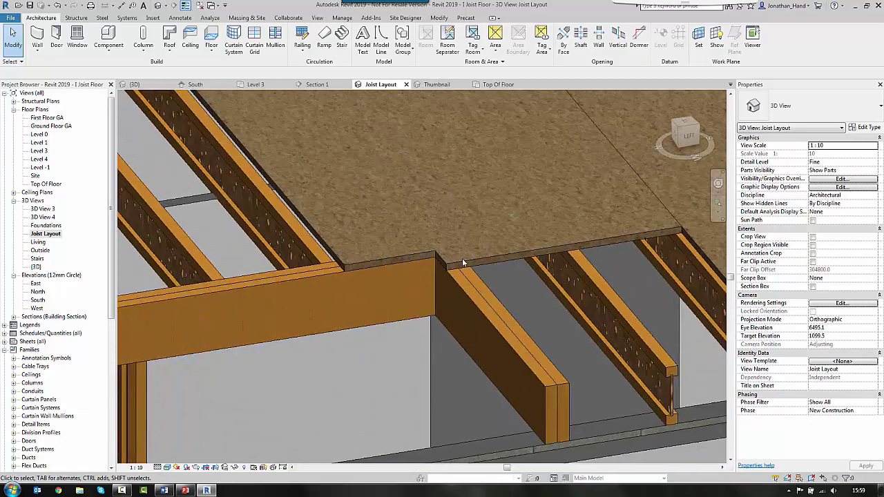
Review the whole joist floor and partial chipboard deck from several angles, including the stair opening
{"action": "scroll", "coordinate": [463, 259], "scroll_direction": "down", "scroll_amount": 5}
{"action": "middle_click_drag", "start_coordinate": [463, 259], "coordinate": [387, 285], "text": "shift"}
{"action": "middle_click_drag", "start_coordinate": [387, 285], "coordinate": [148, 191]}
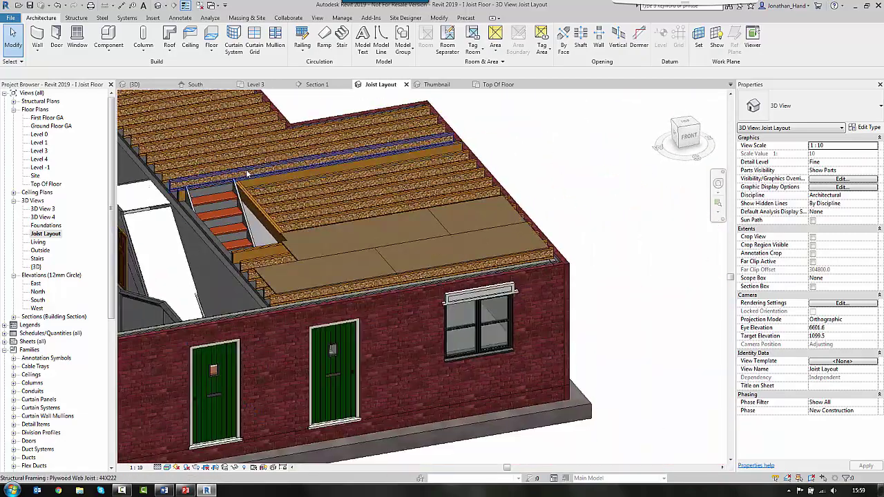
{"action": "middle_click_drag", "start_coordinate": [255, 104], "coordinate": [333, 182]}
{"action": "middle_click", "coordinate": [402, 161]}
{"action": "middle_click", "coordinate": [402, 160]}
{"action": "scroll", "coordinate": [466, 197], "scroll_direction": "up", "scroll_amount": 5}
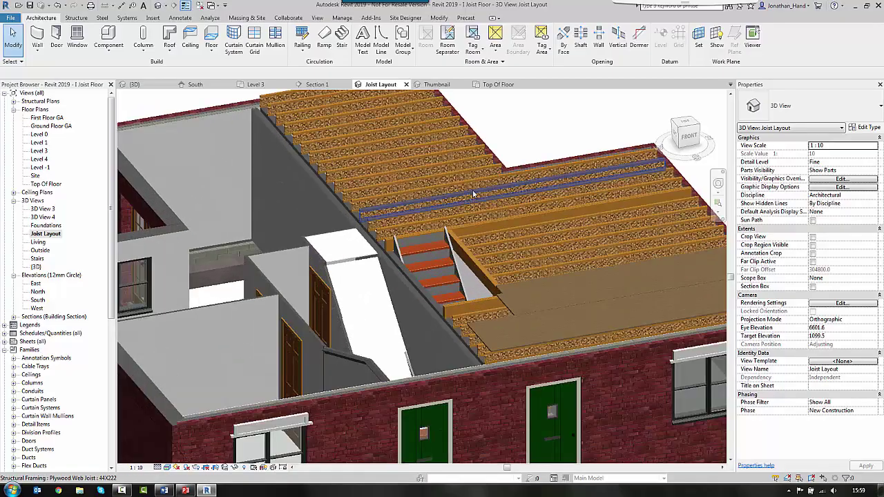
{"action": "middle_click_drag", "start_coordinate": [466, 197], "coordinate": [470, 469], "text": "shift"}
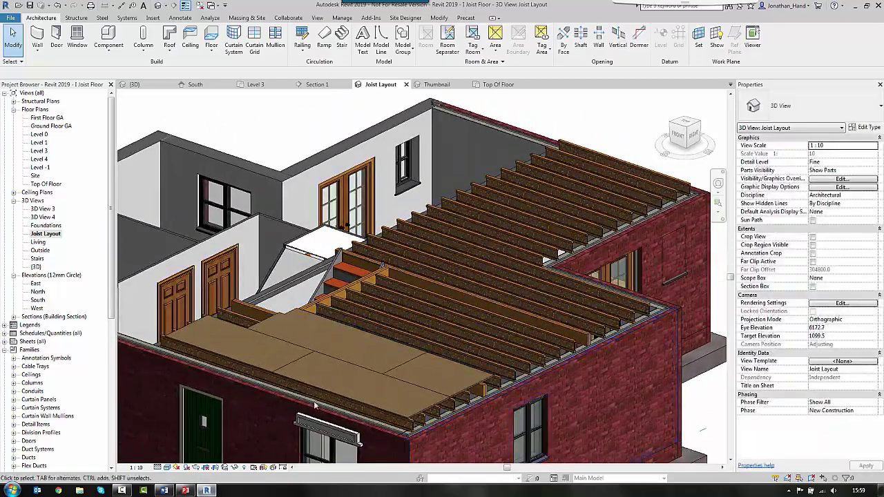